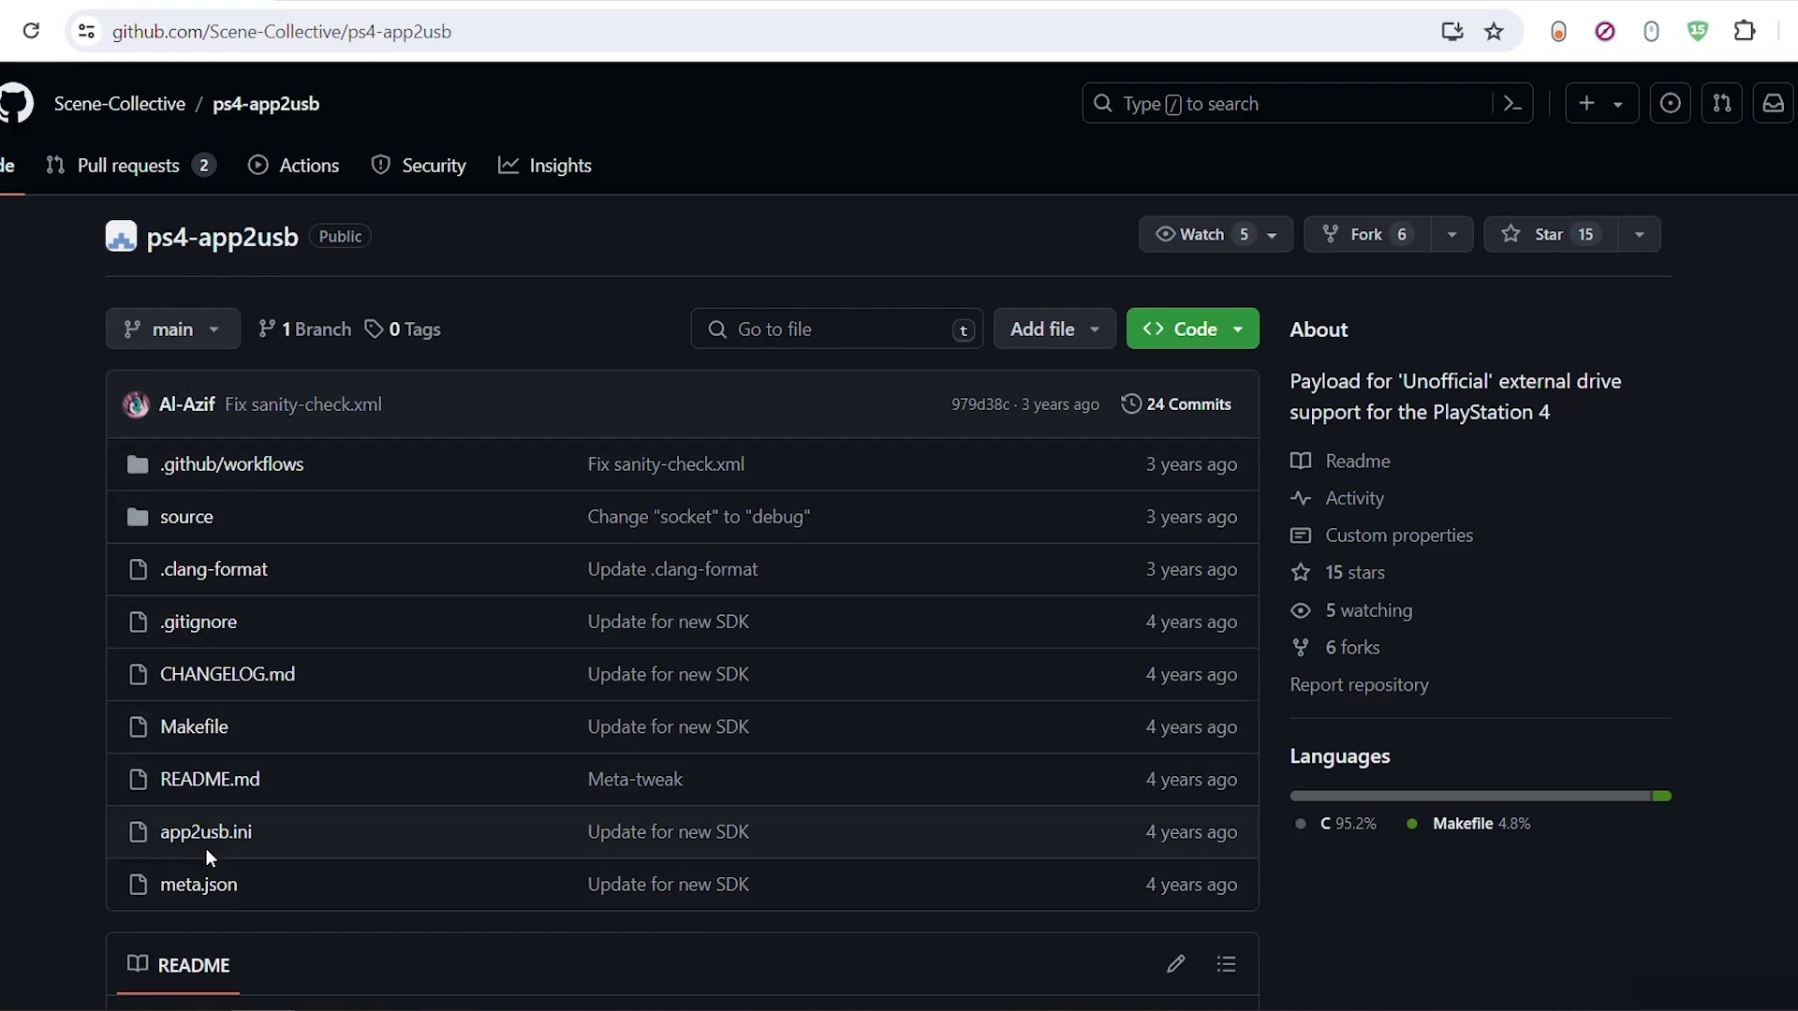
# Step: Open app2usb.ini in the ps4-app2usb repository and skim its 33 configuration lines
pyautogui.click(237, 842)
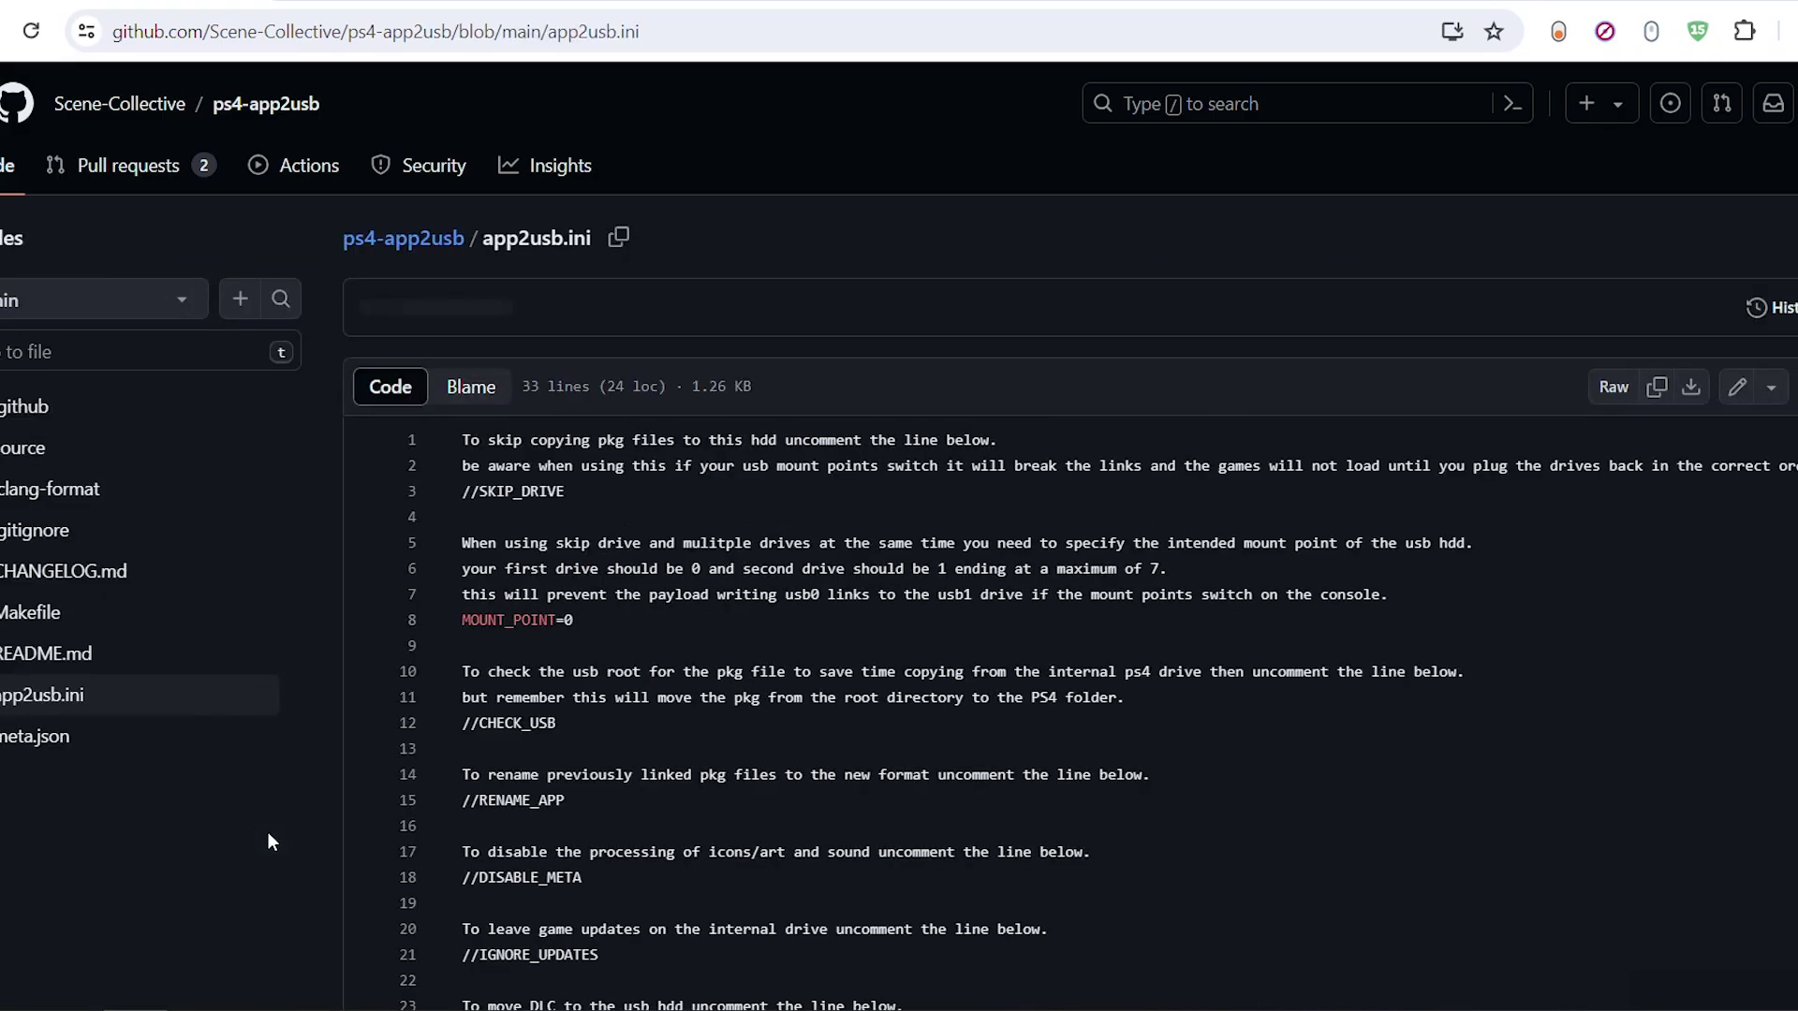
pyautogui.scroll(-4, 891, 639)
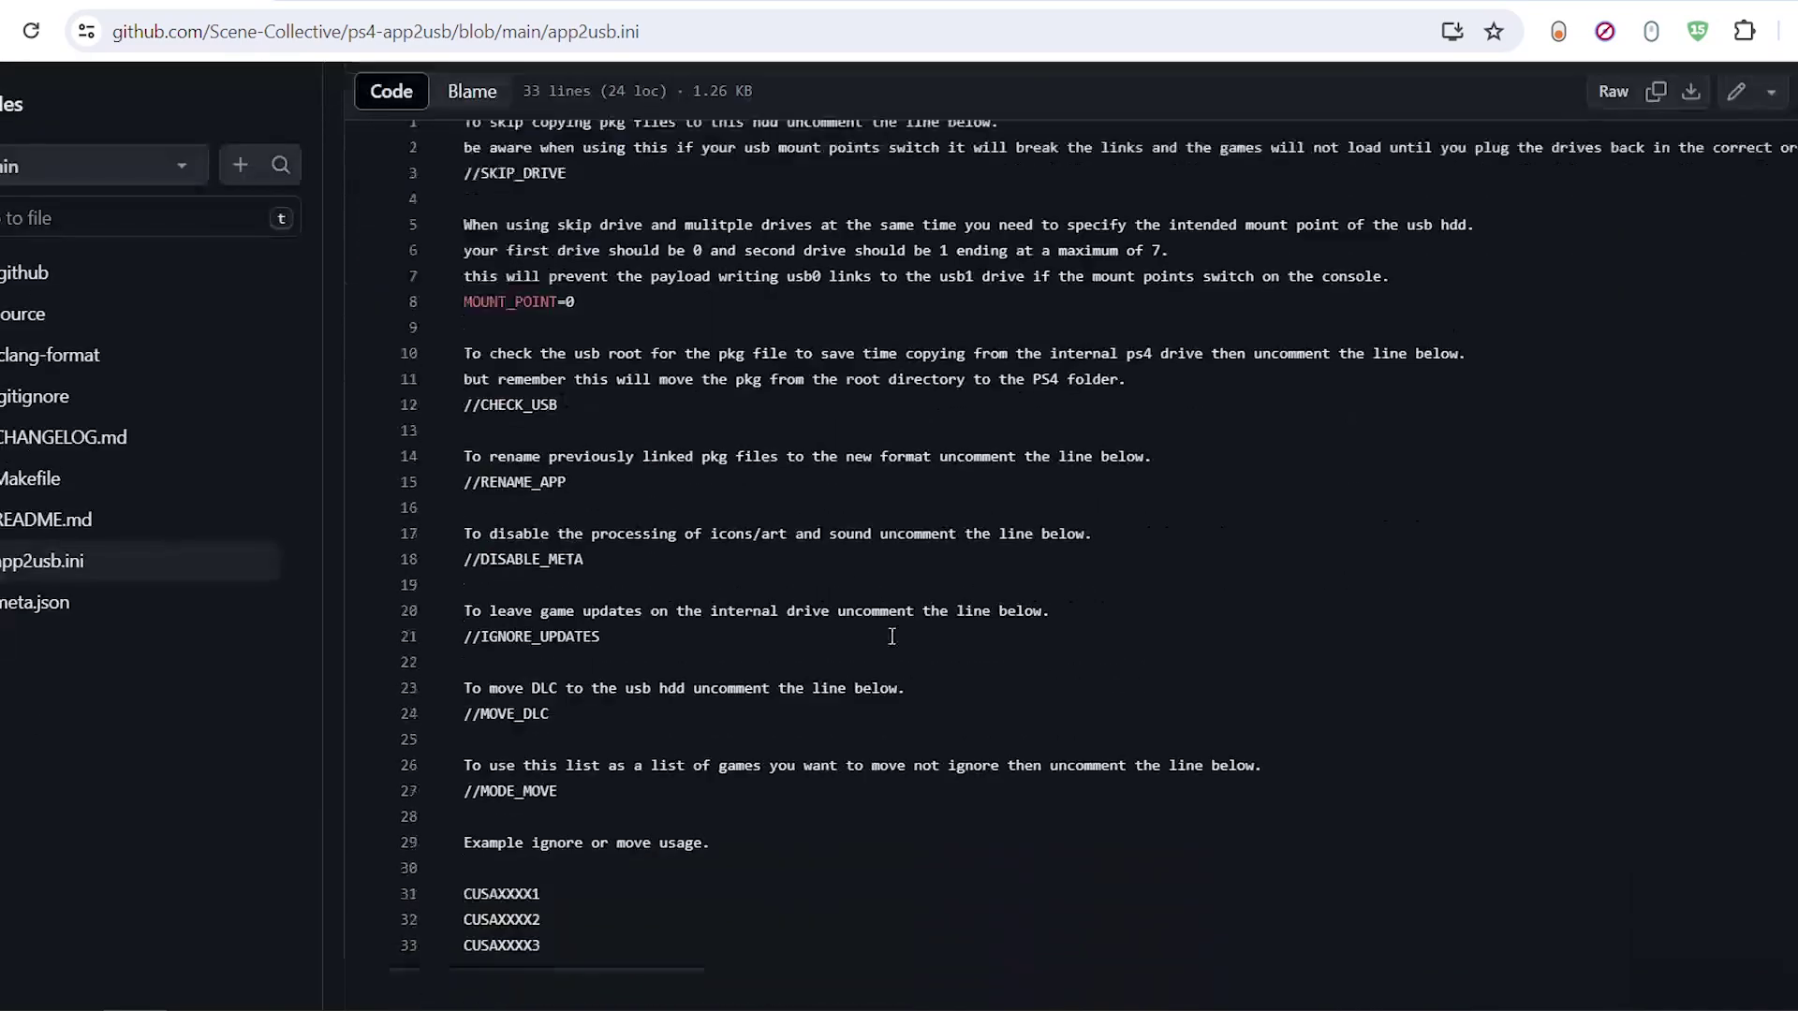
pyautogui.scroll(4, 892, 638)
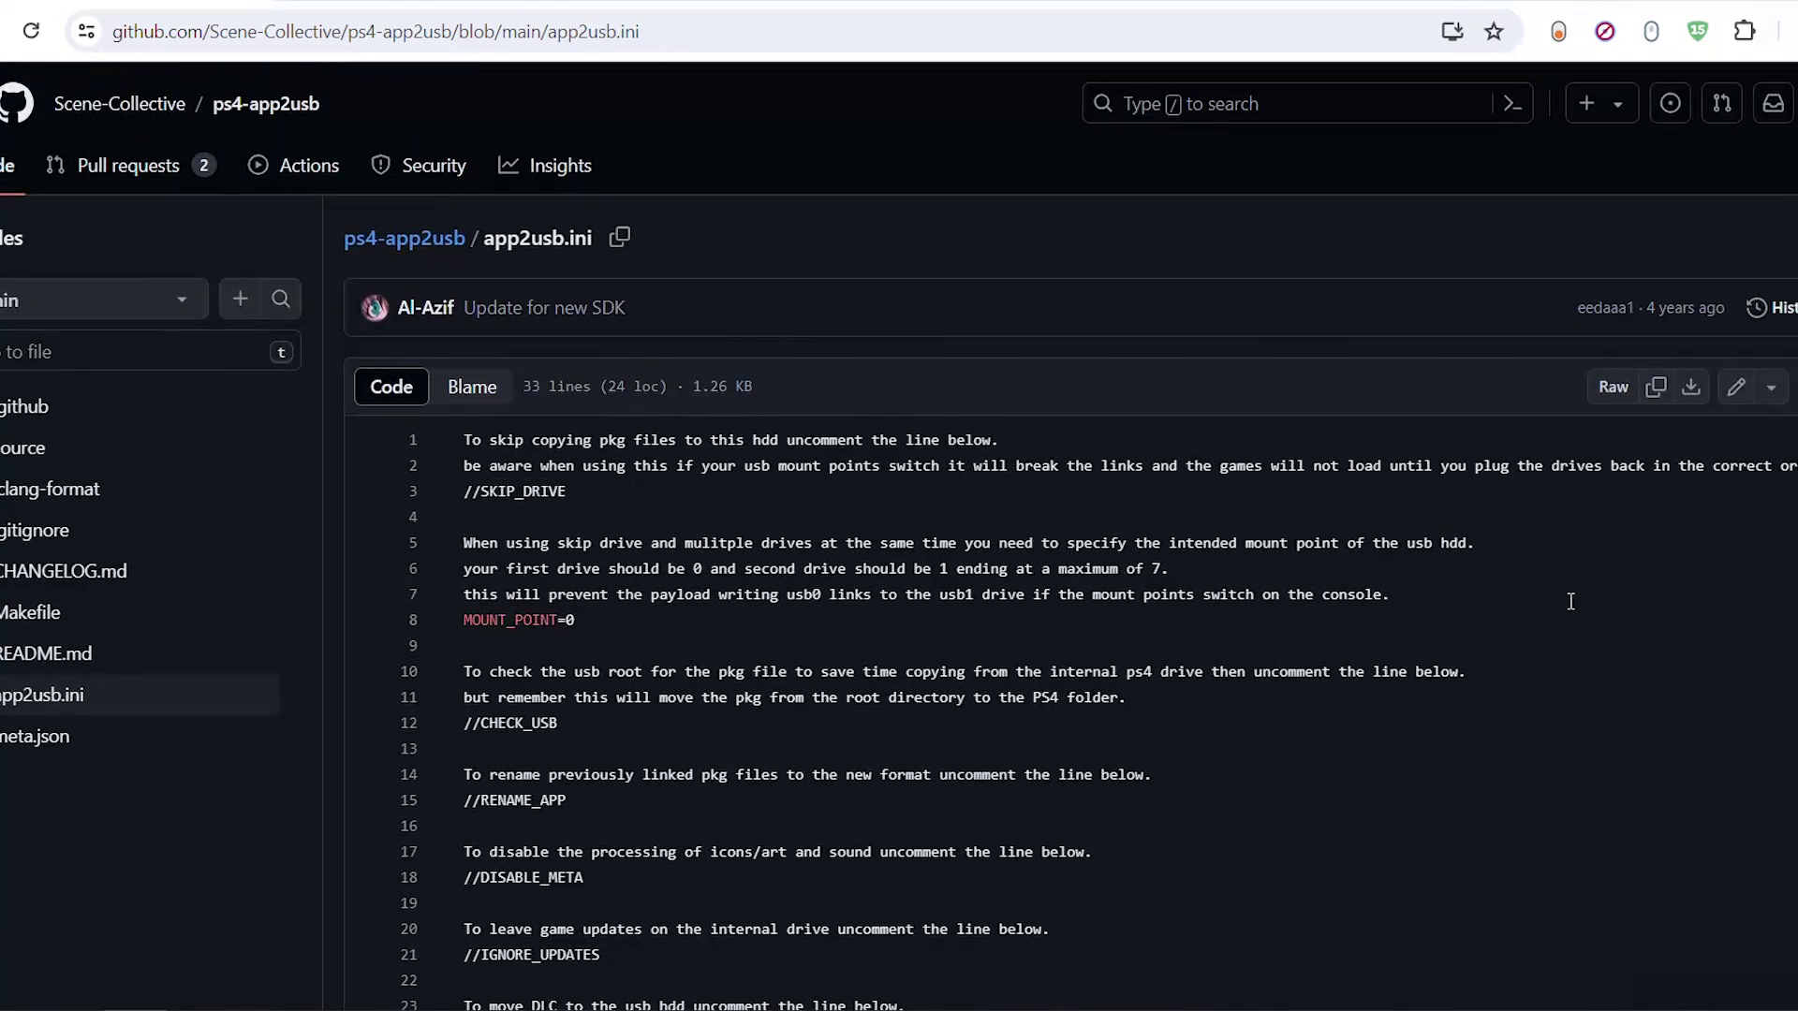
# Step: Download the raw app2usb.ini (1,289 B), keeping it despite Chrome's unverified-file warning
pyautogui.click(1690, 388)
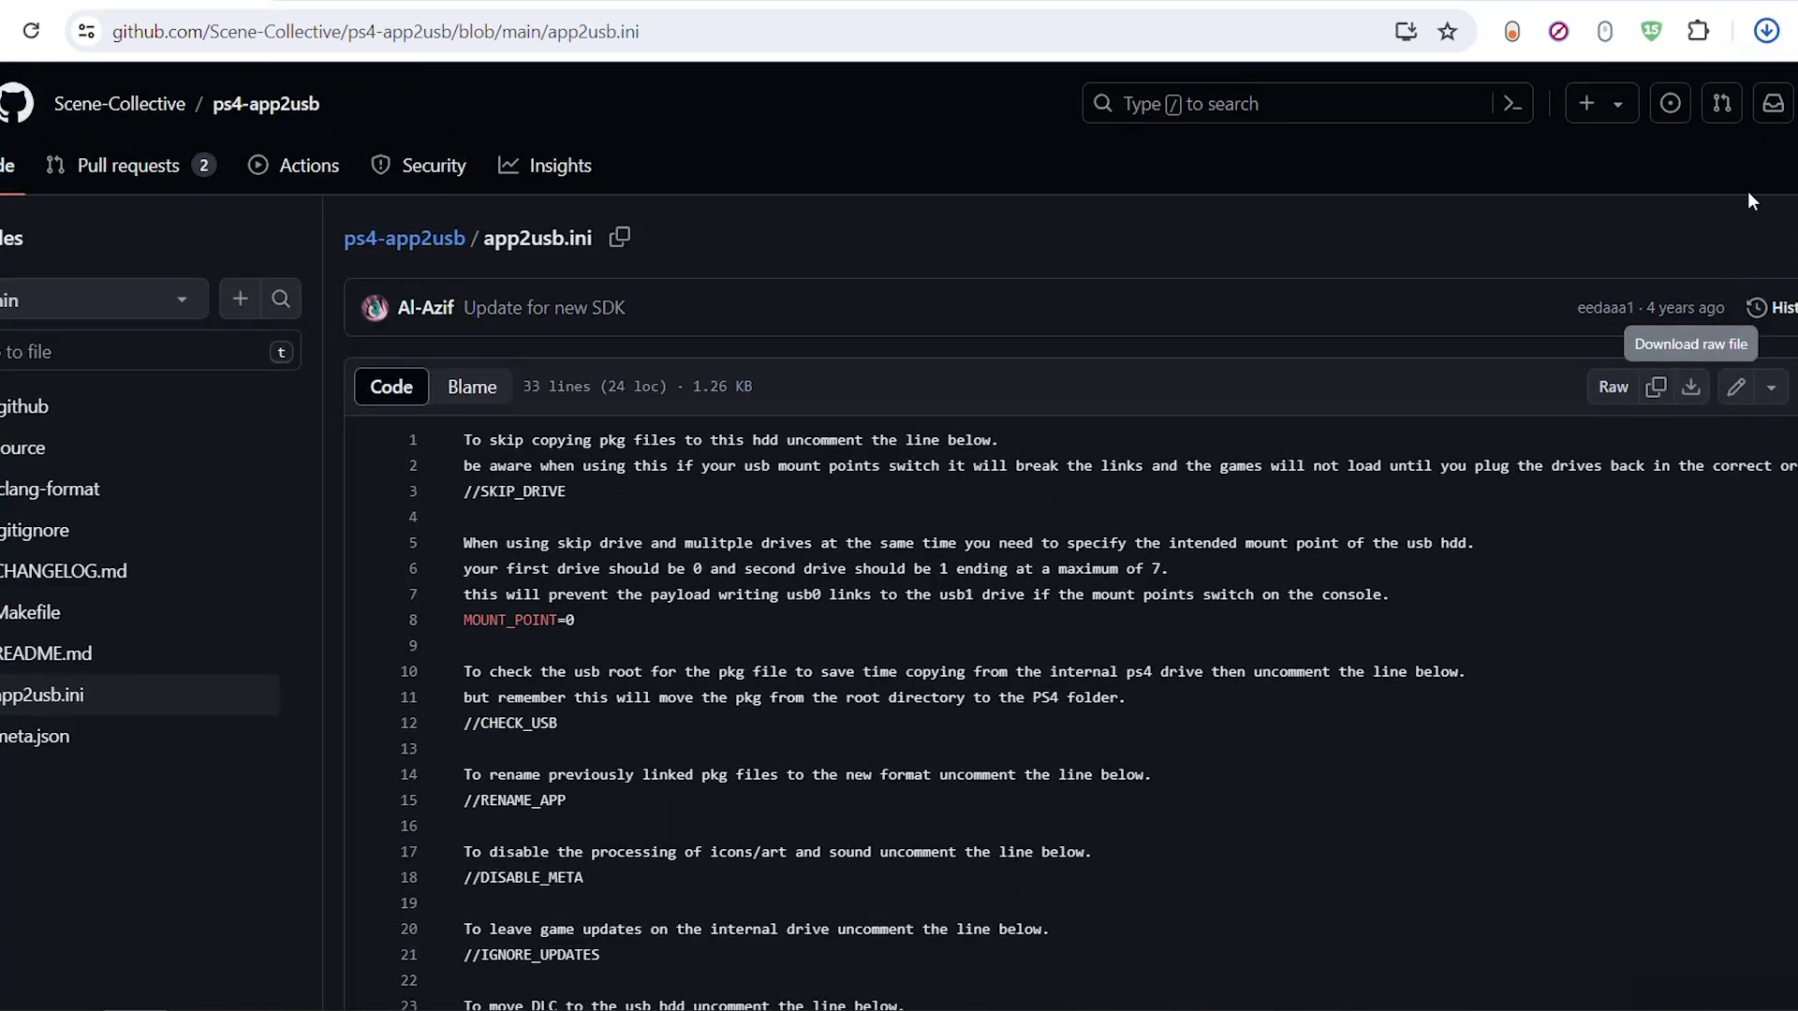
pyautogui.click(1766, 37)
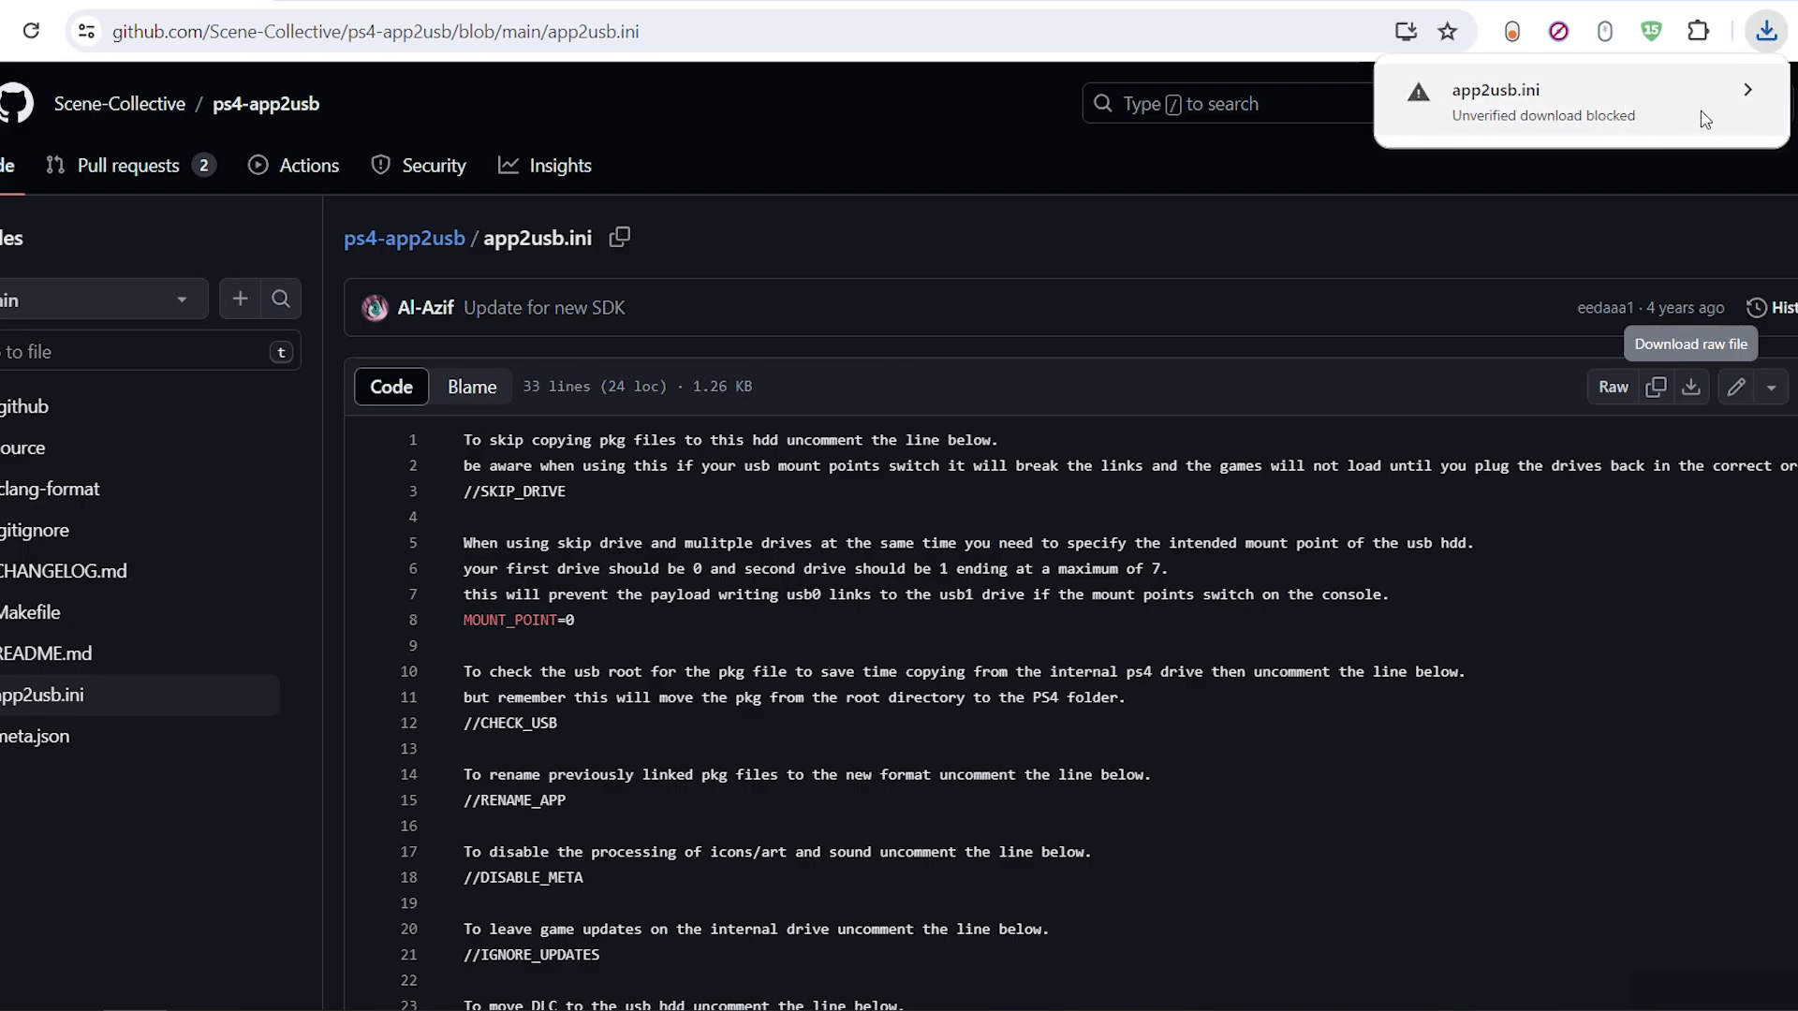
pyautogui.click(1744, 94)
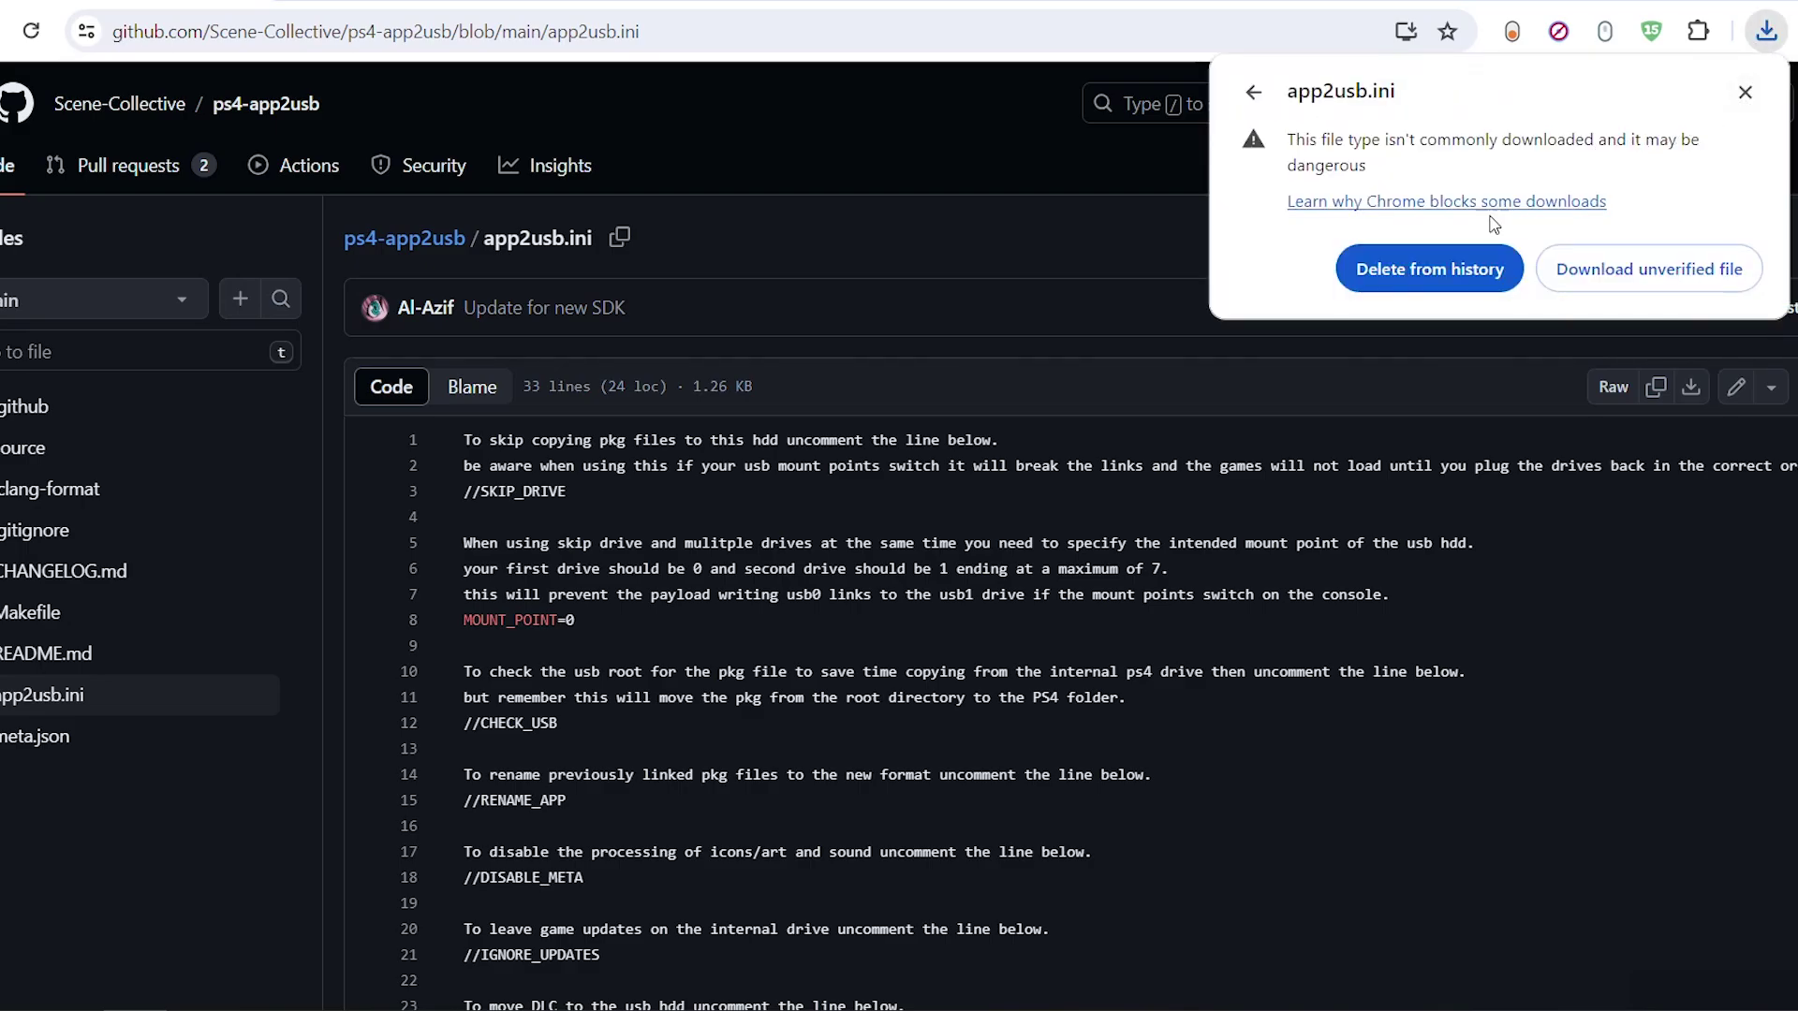
pyautogui.click(1686, 279)
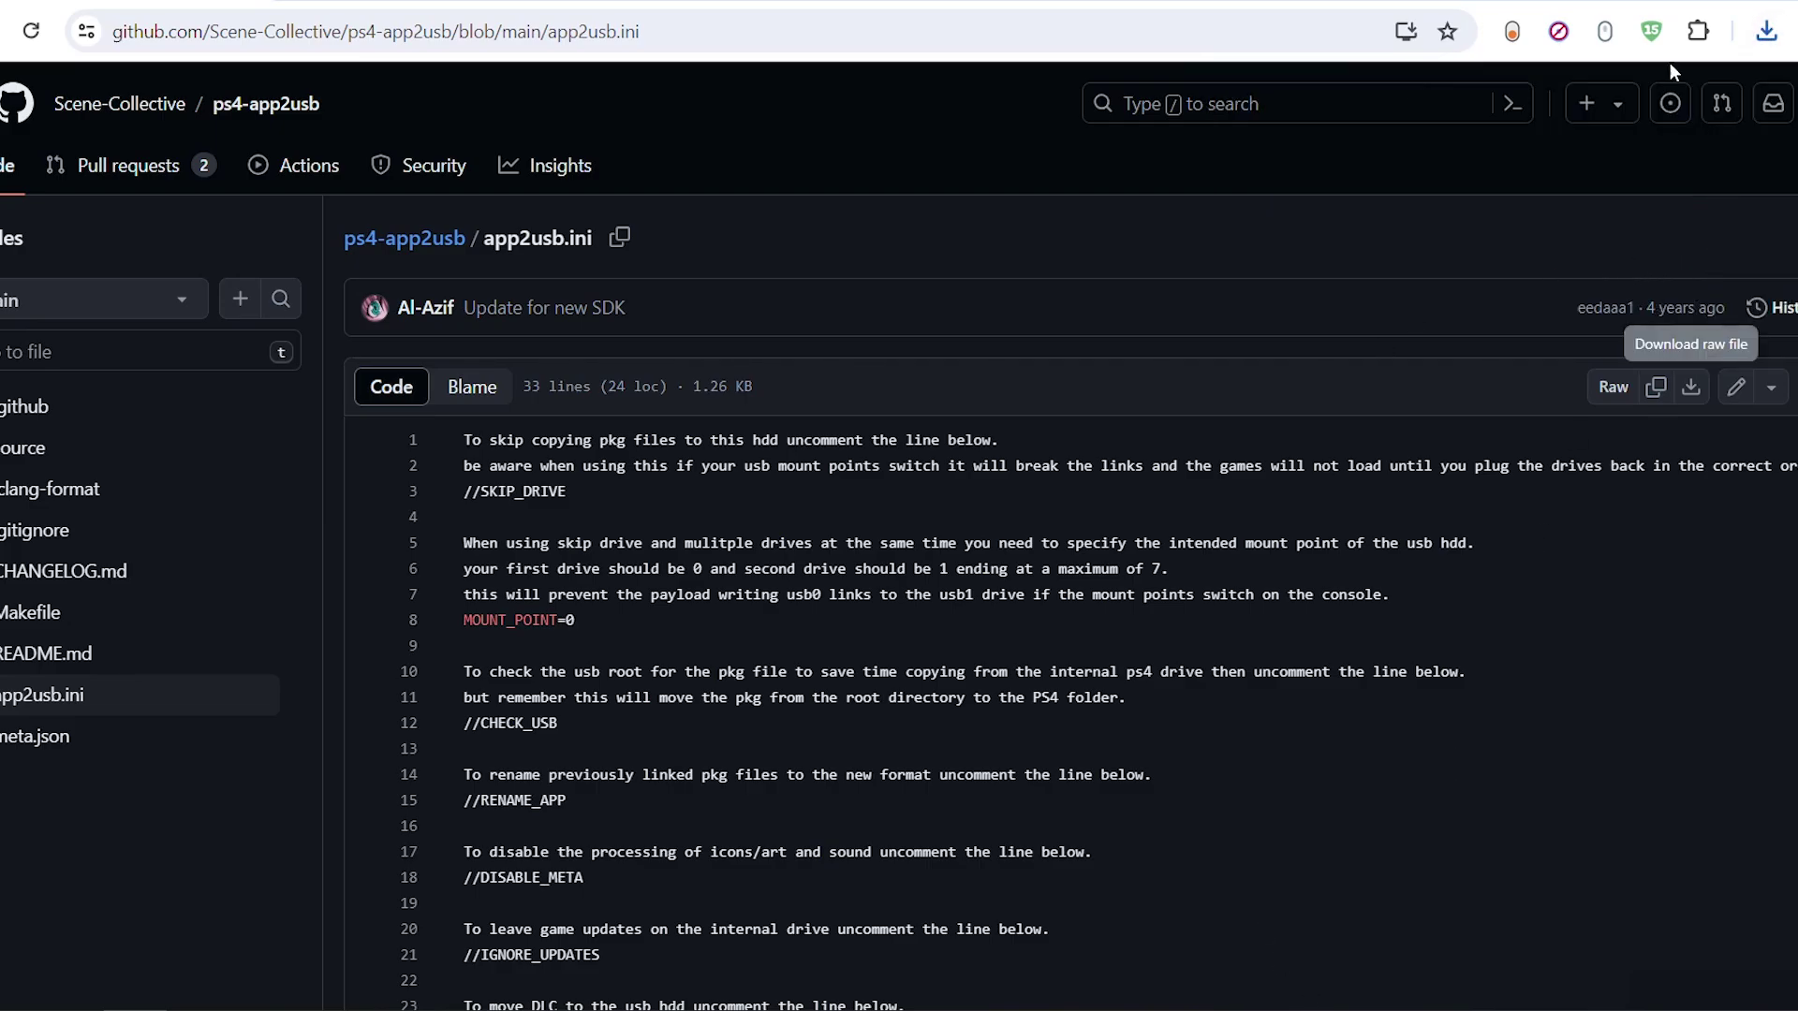
pyautogui.click(1766, 31)
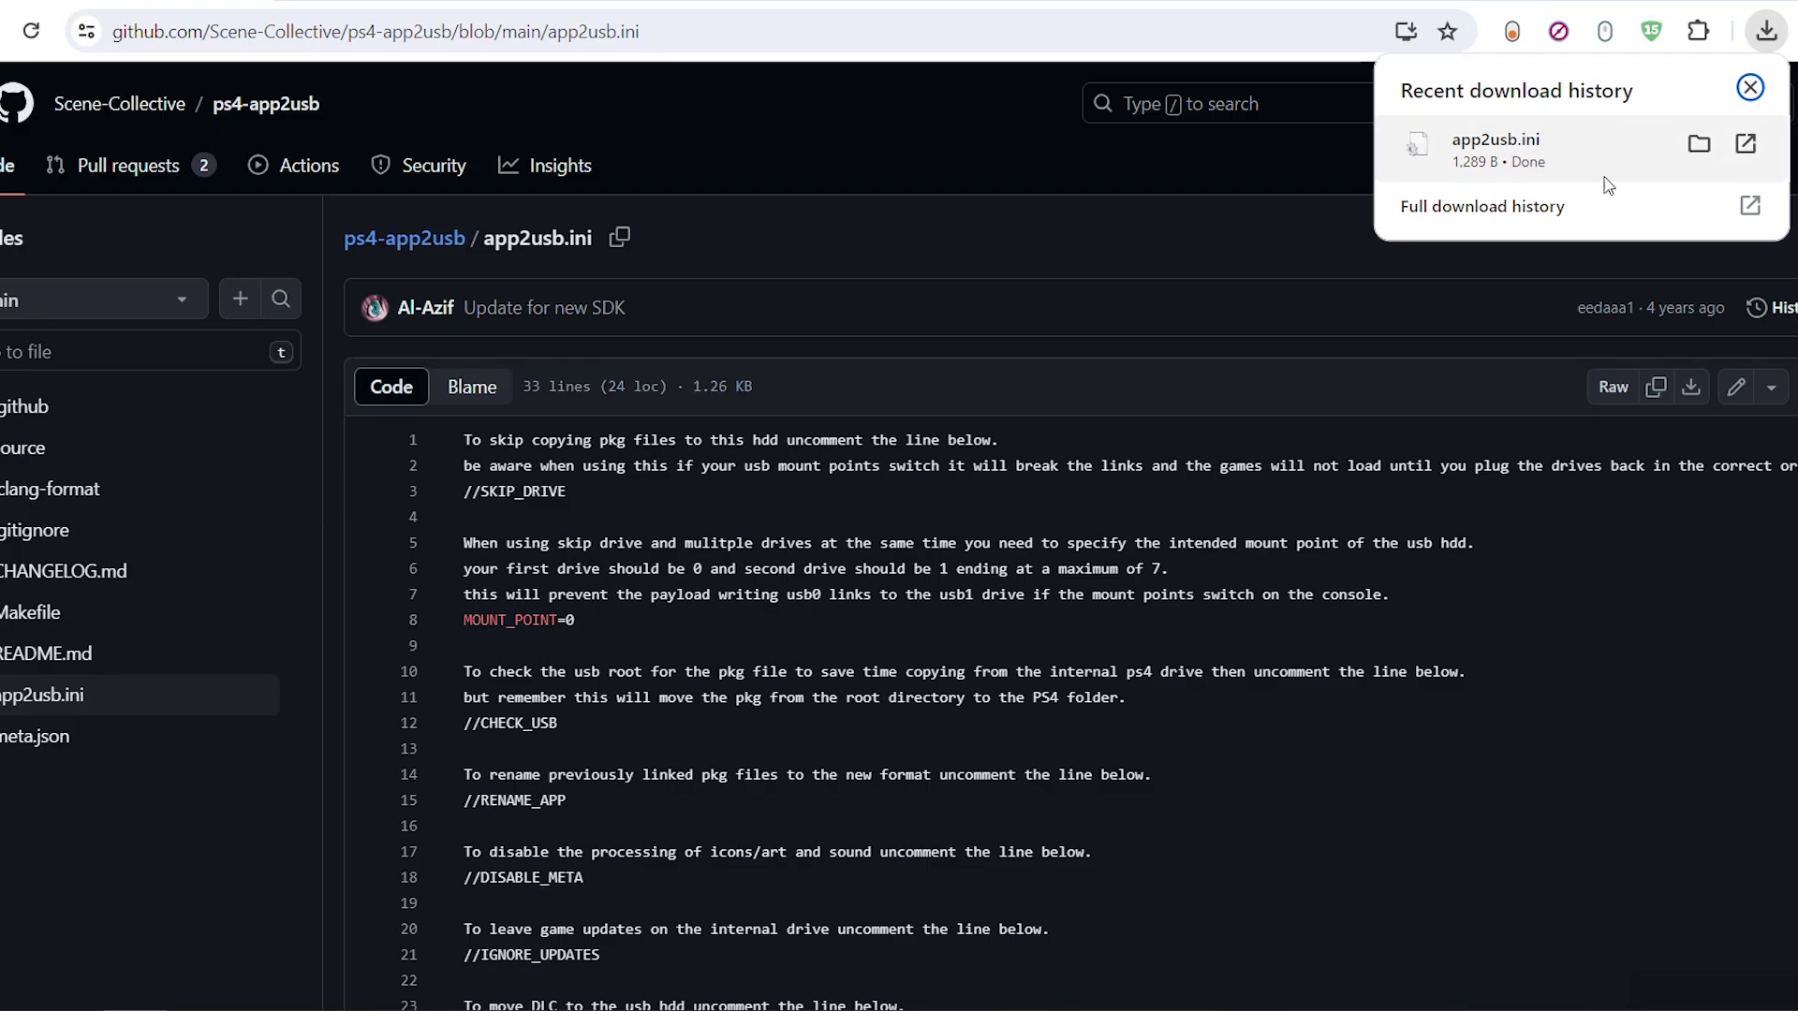
# Step: Quick-format KINGSTON (G:) as exFAT, confirming the data erase, leaving 57.6 GB free
pyautogui.click(1151, 775)
pyautogui.hotkey('alt', 'Tab')
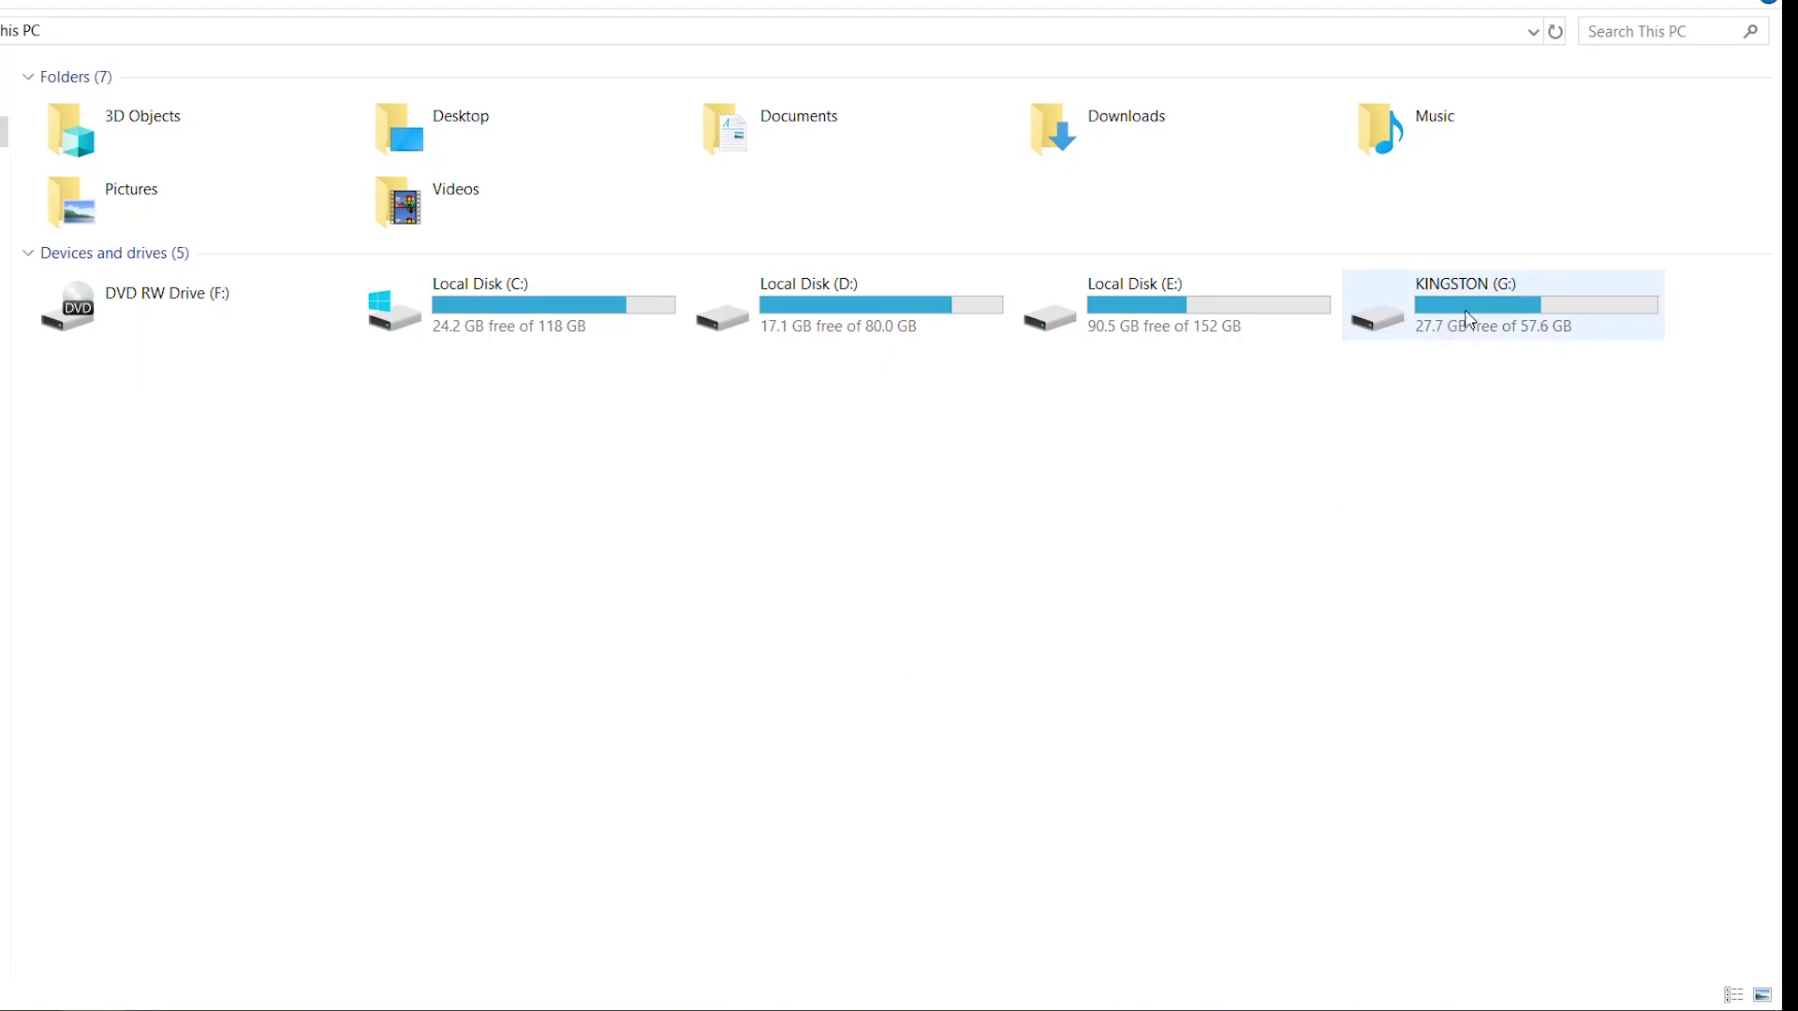
pyautogui.click(1467, 320)
pyautogui.rightClick(1470, 325)
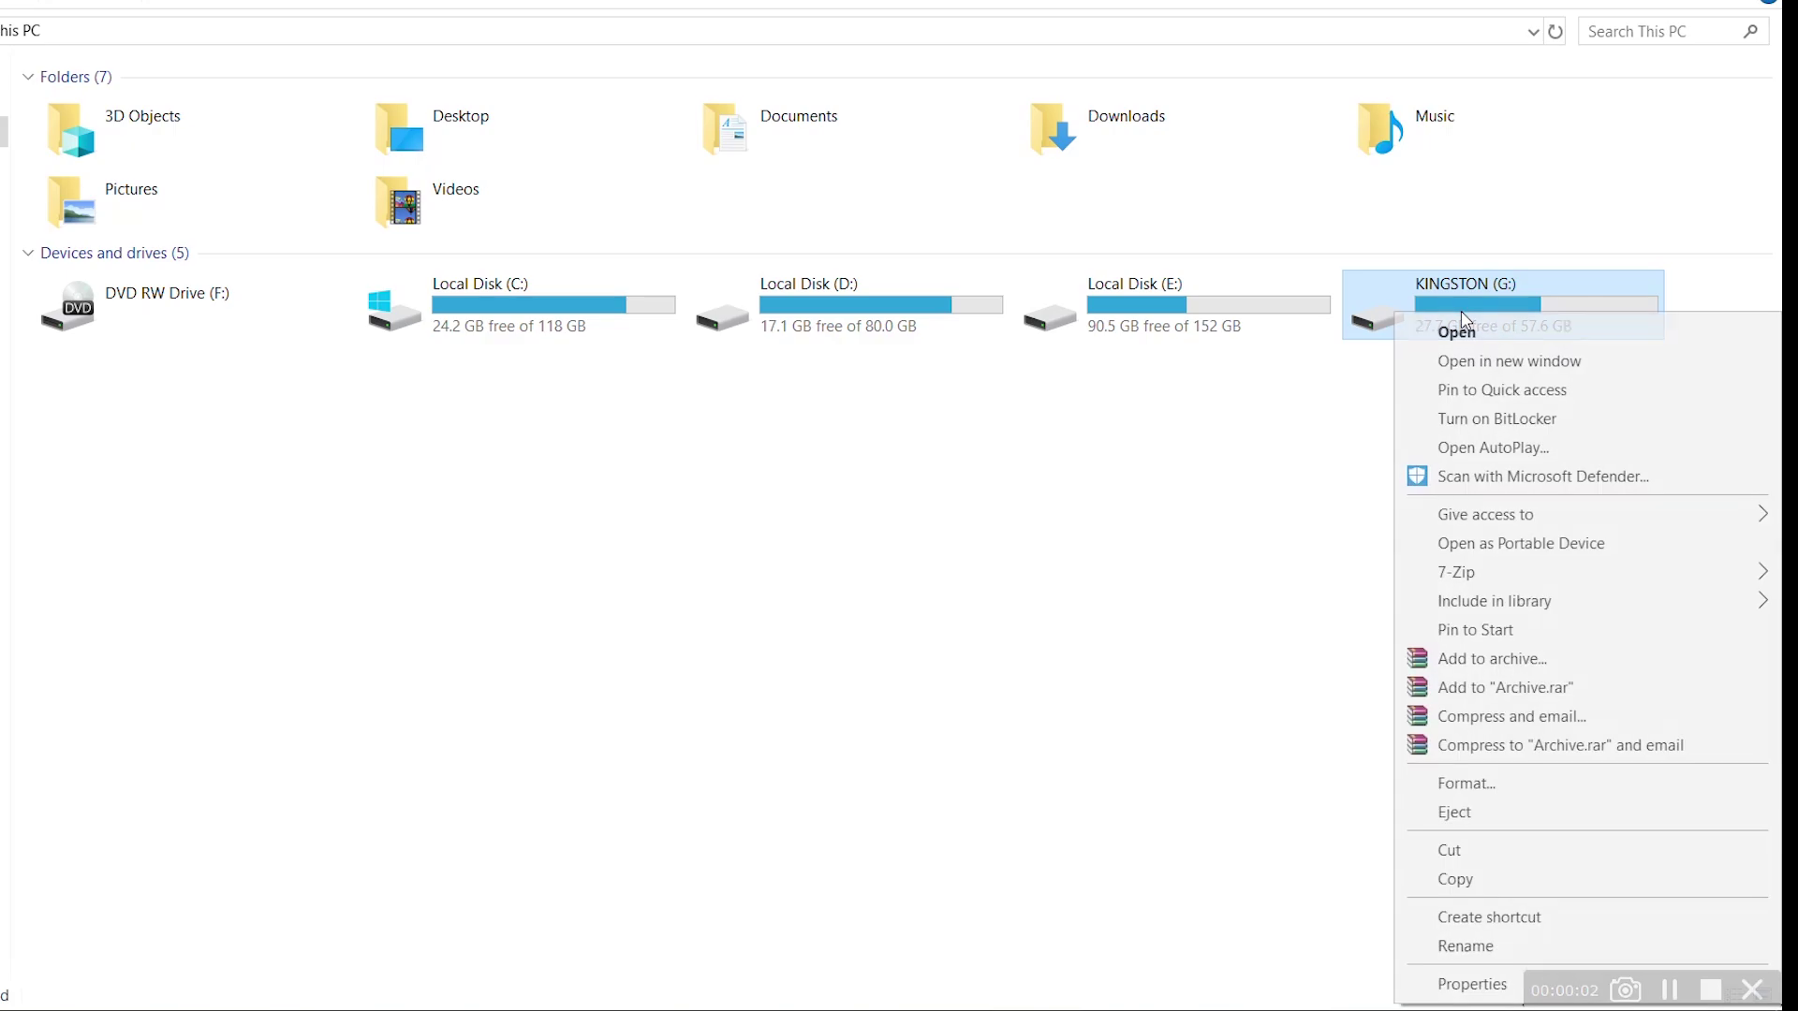
pyautogui.click(1496, 791)
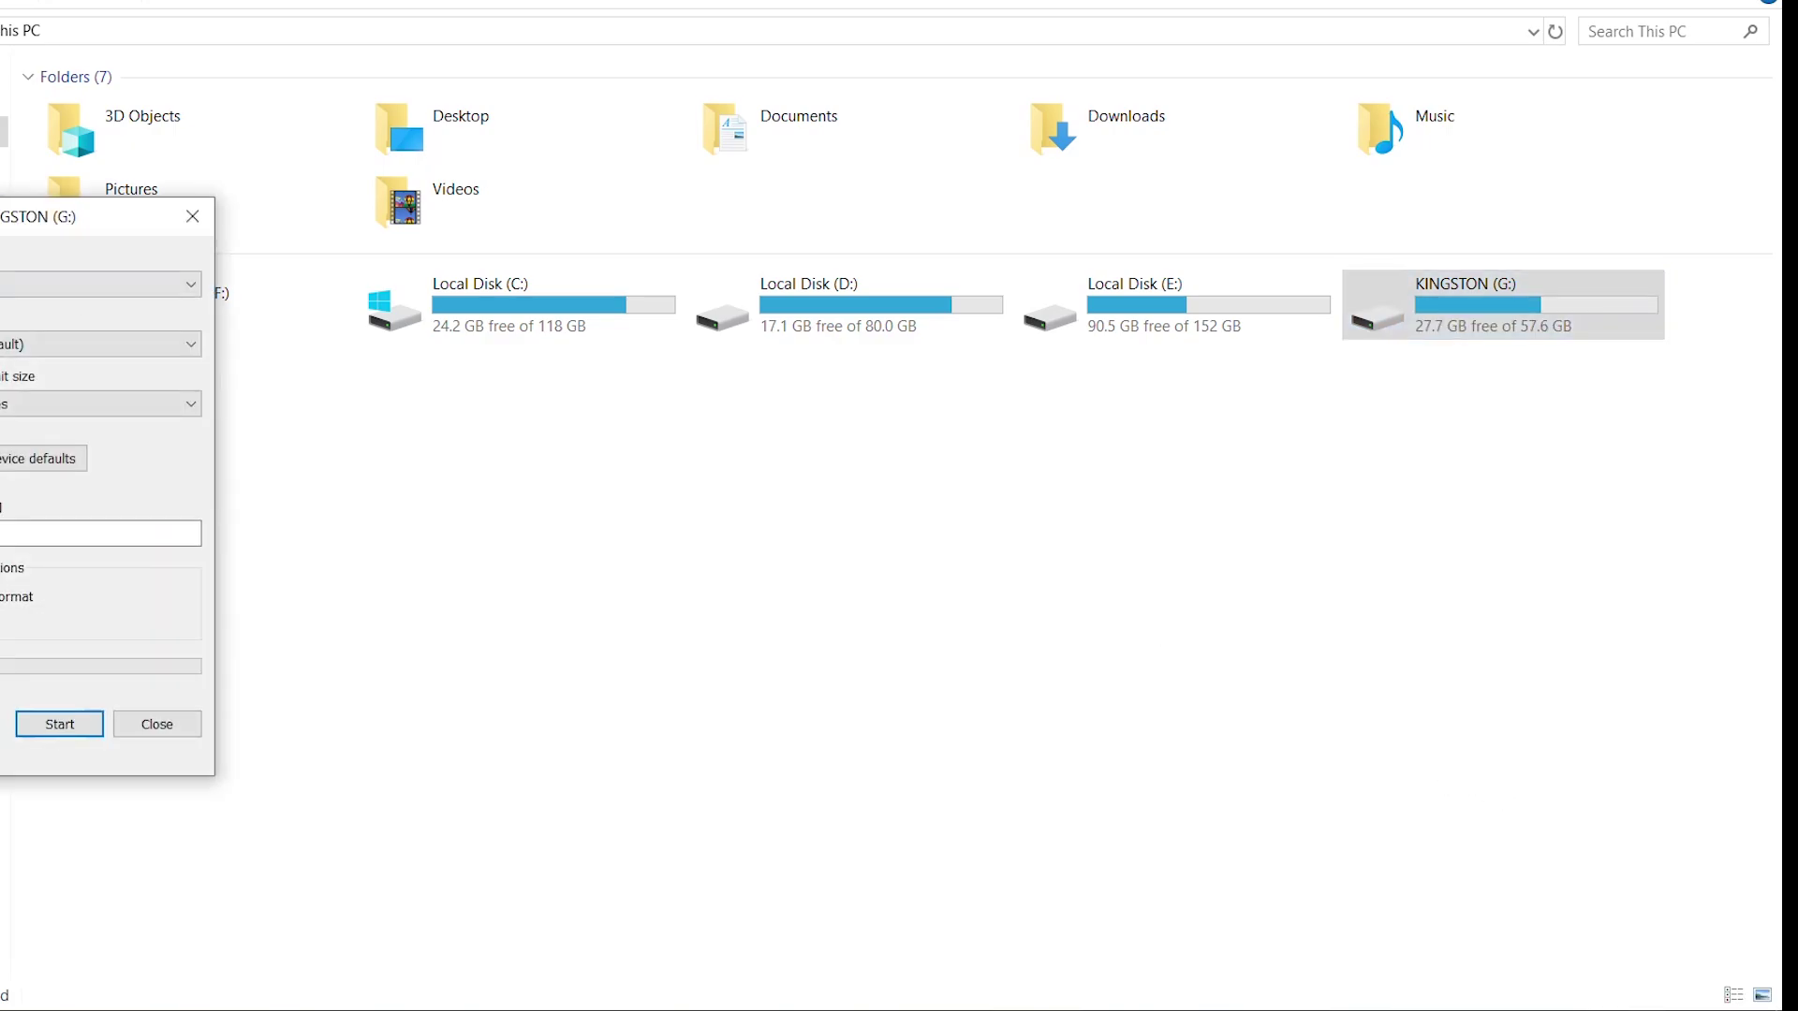
pyautogui.moveTo(54, 216); pyautogui.dragTo(354, 319)
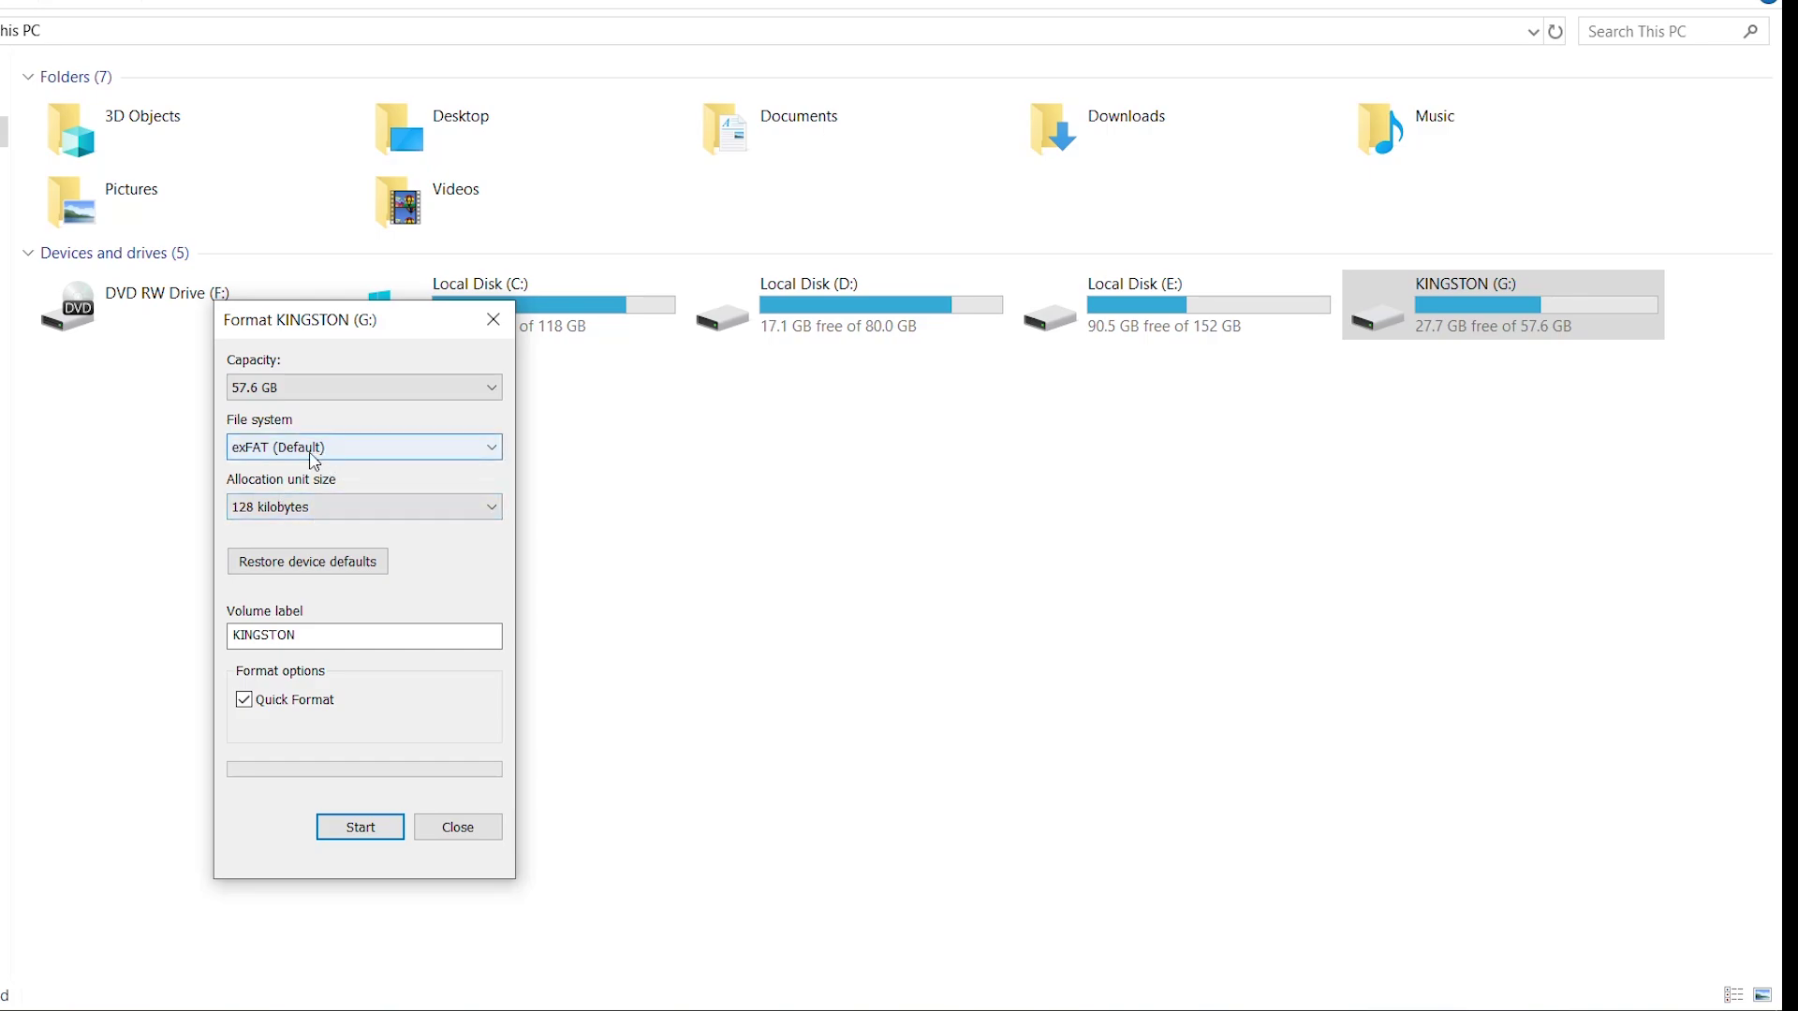
pyautogui.click(314, 461)
pyautogui.click(285, 454)
pyautogui.click(351, 840)
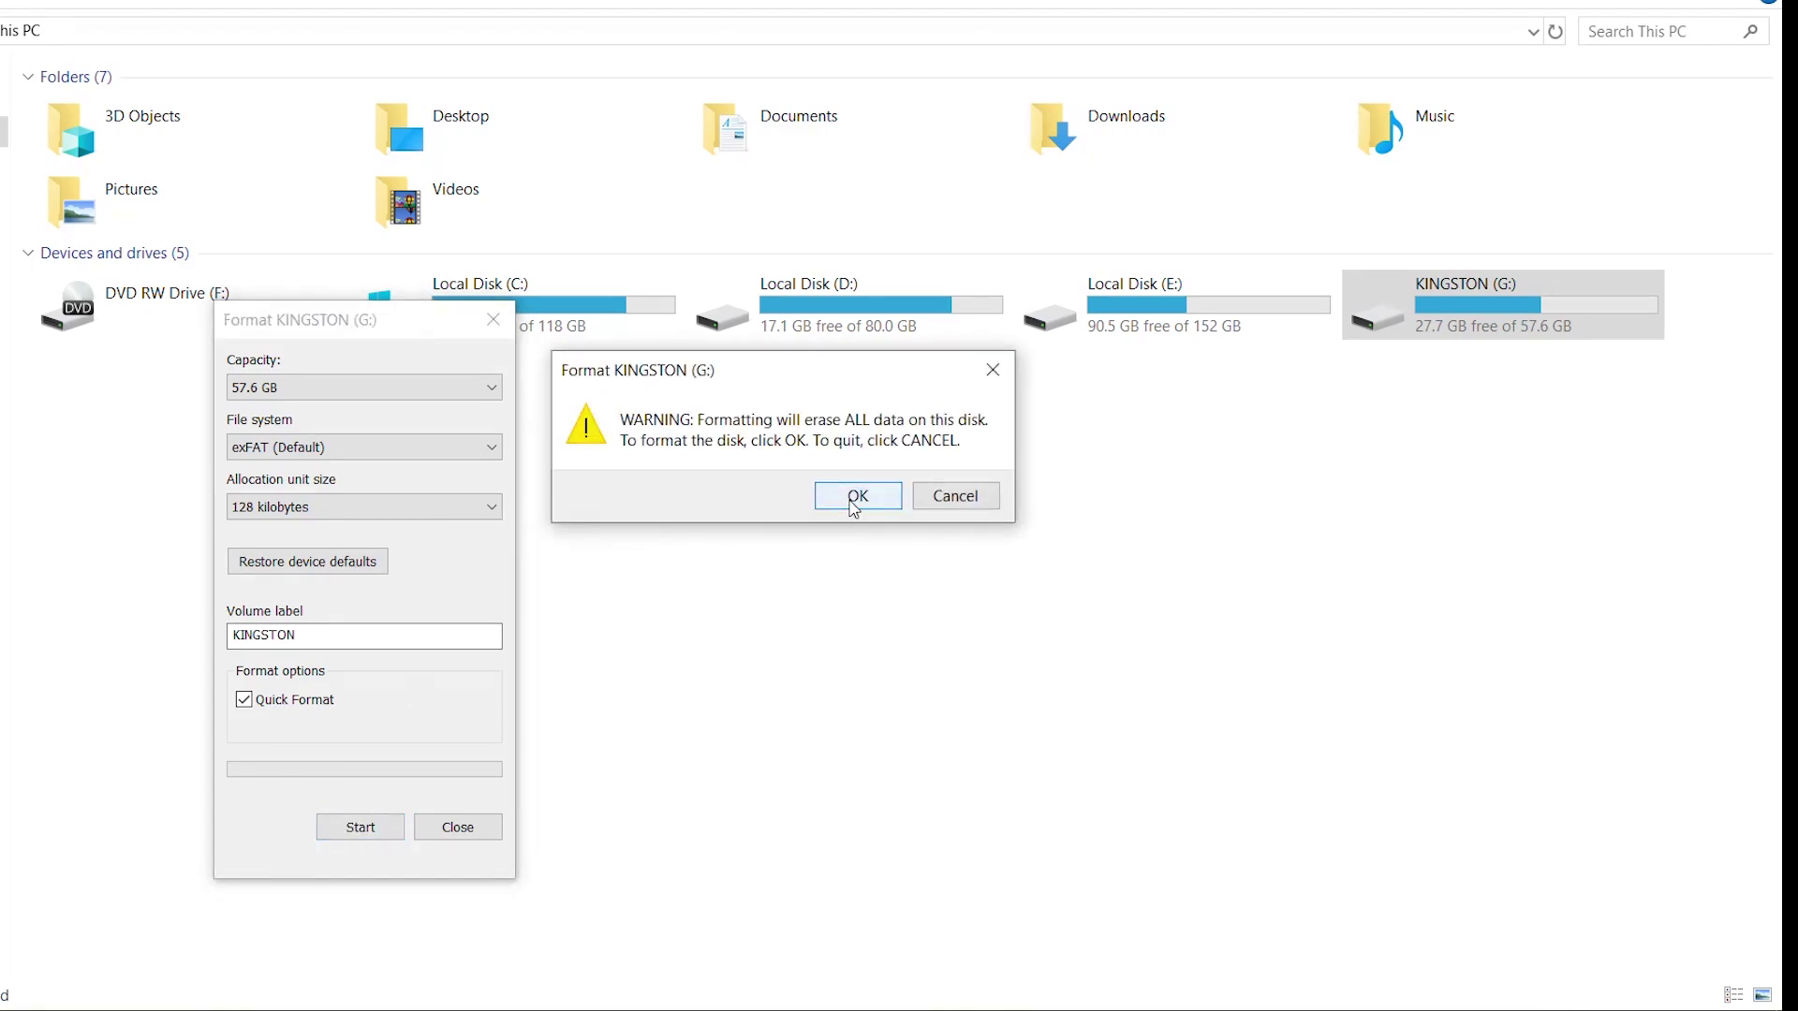
pyautogui.click(854, 498)
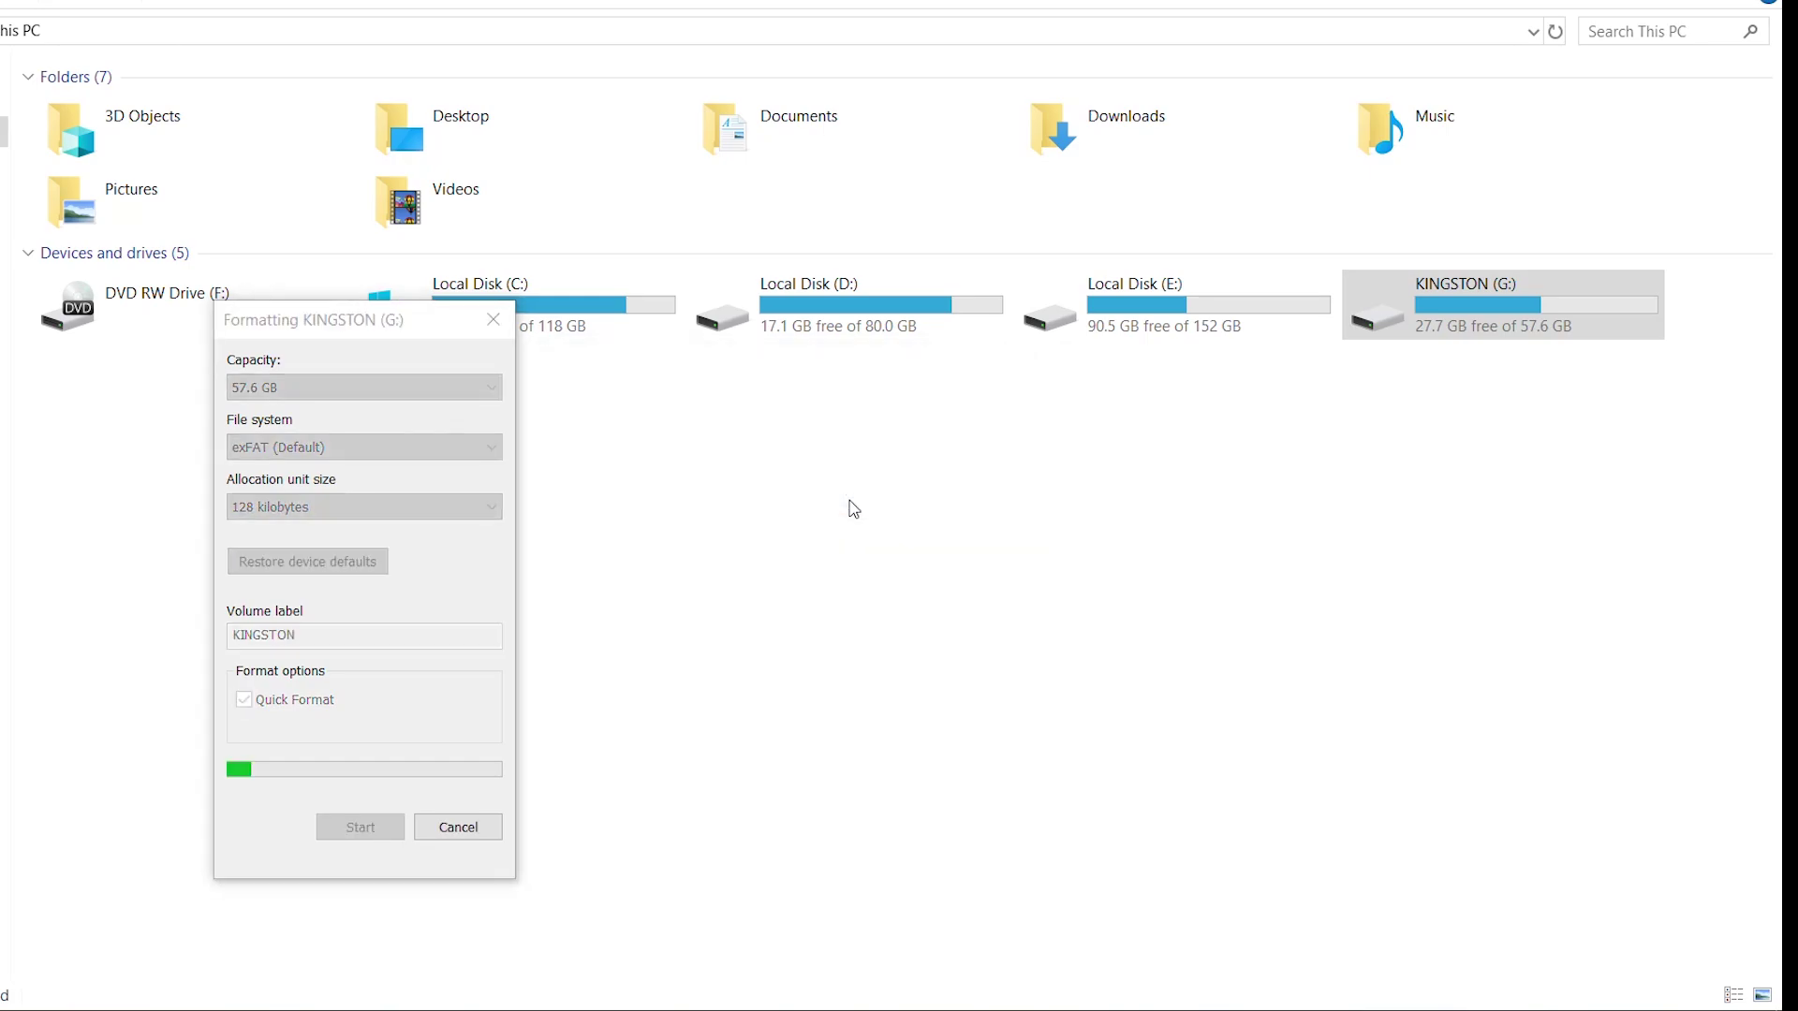
pyautogui.click(950, 492)
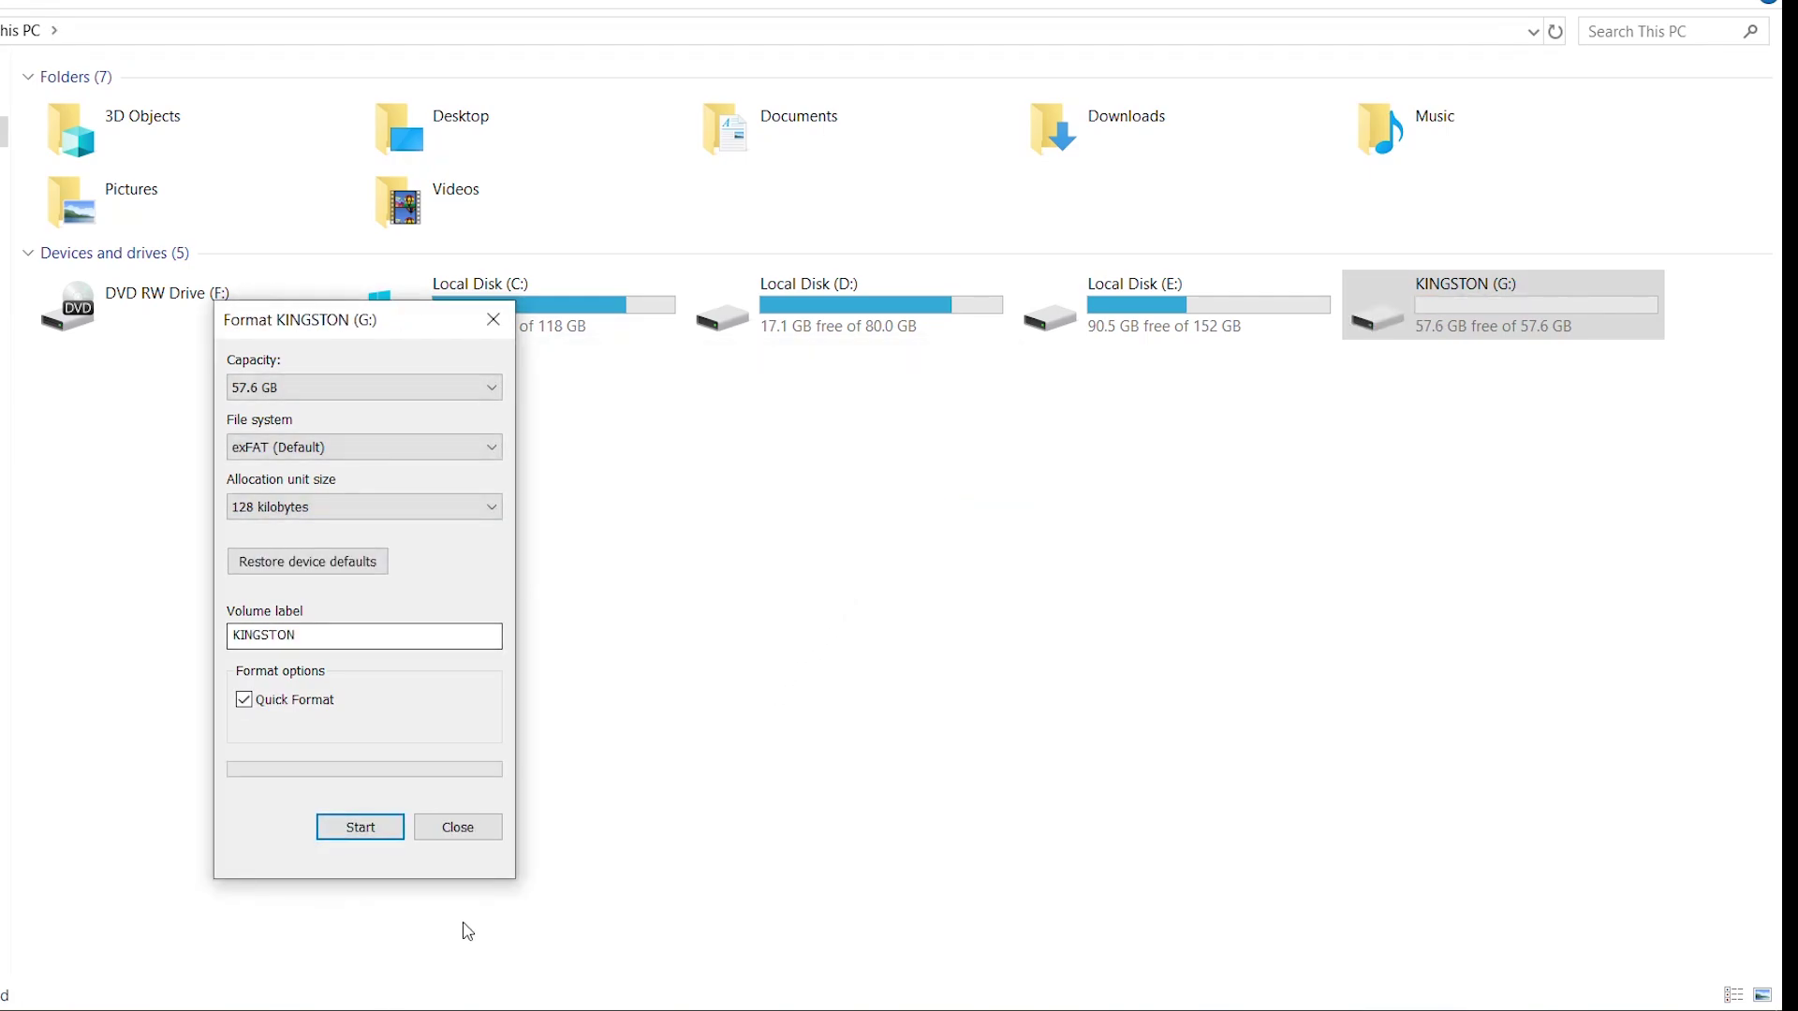
pyautogui.click(460, 825)
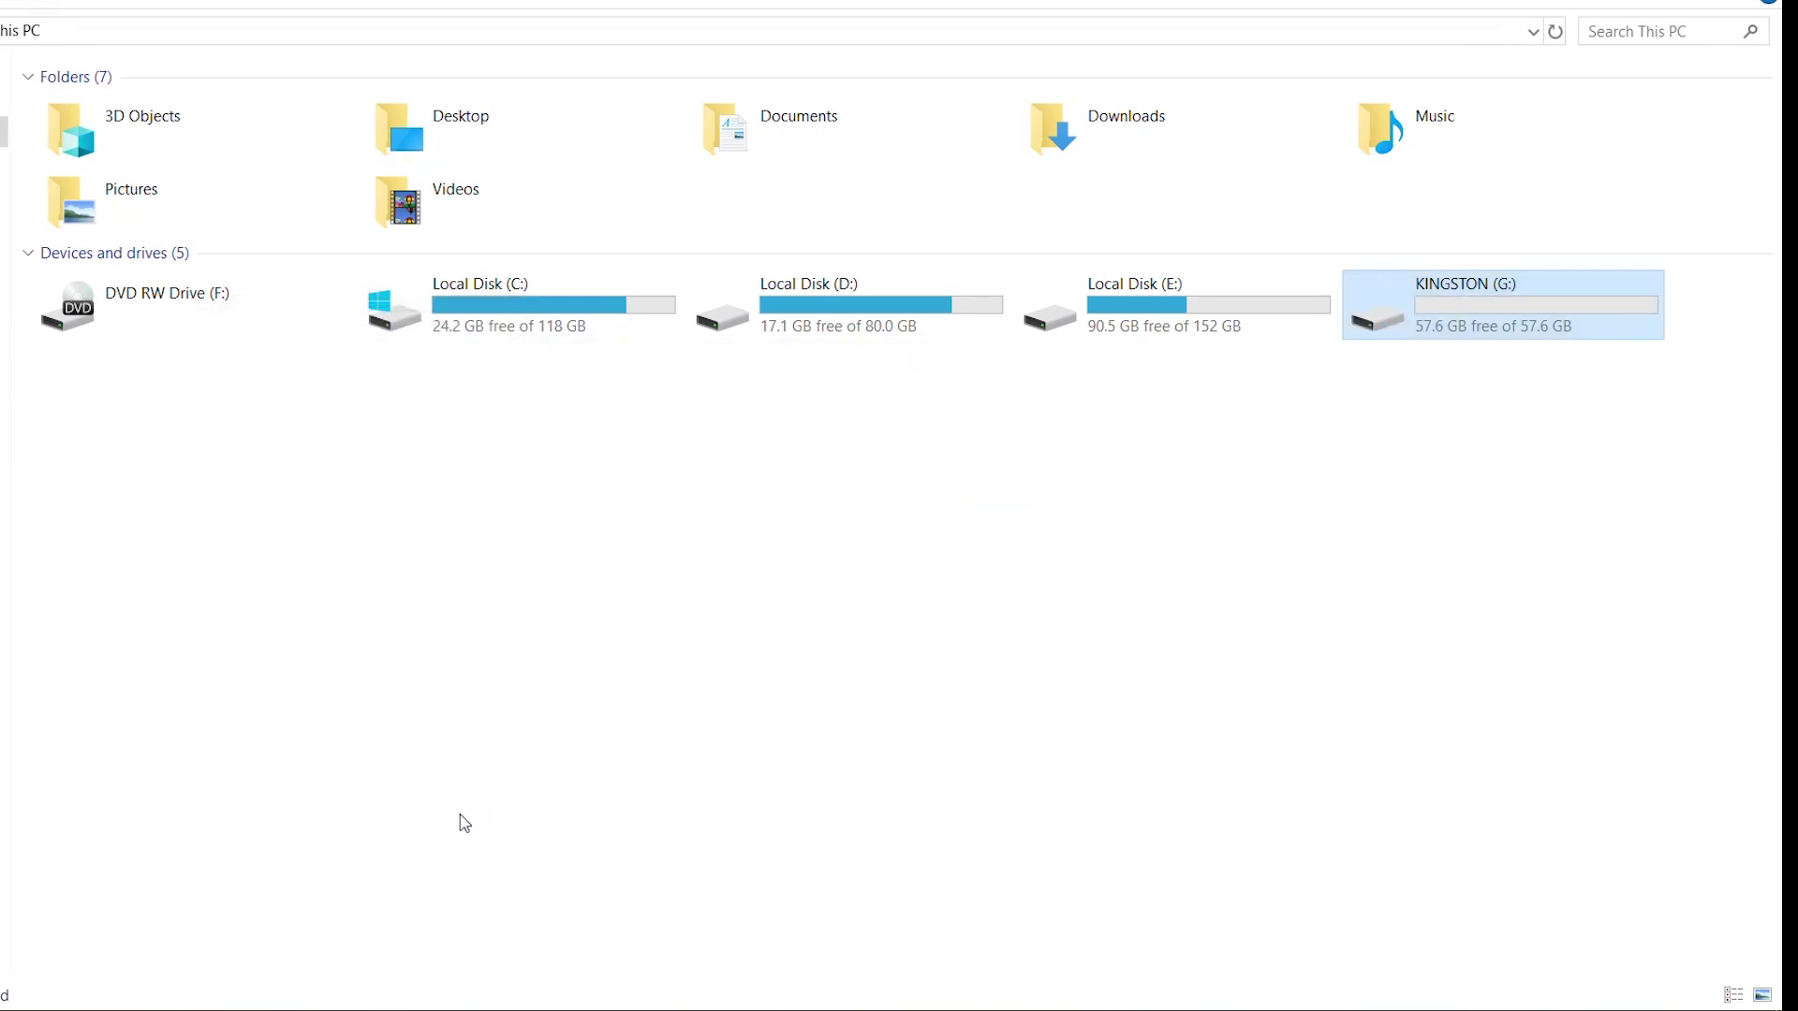
# Step: Open KINGSTON (G:) and add a new folder named PS4 at its root
pyautogui.doubleClick(1466, 323)
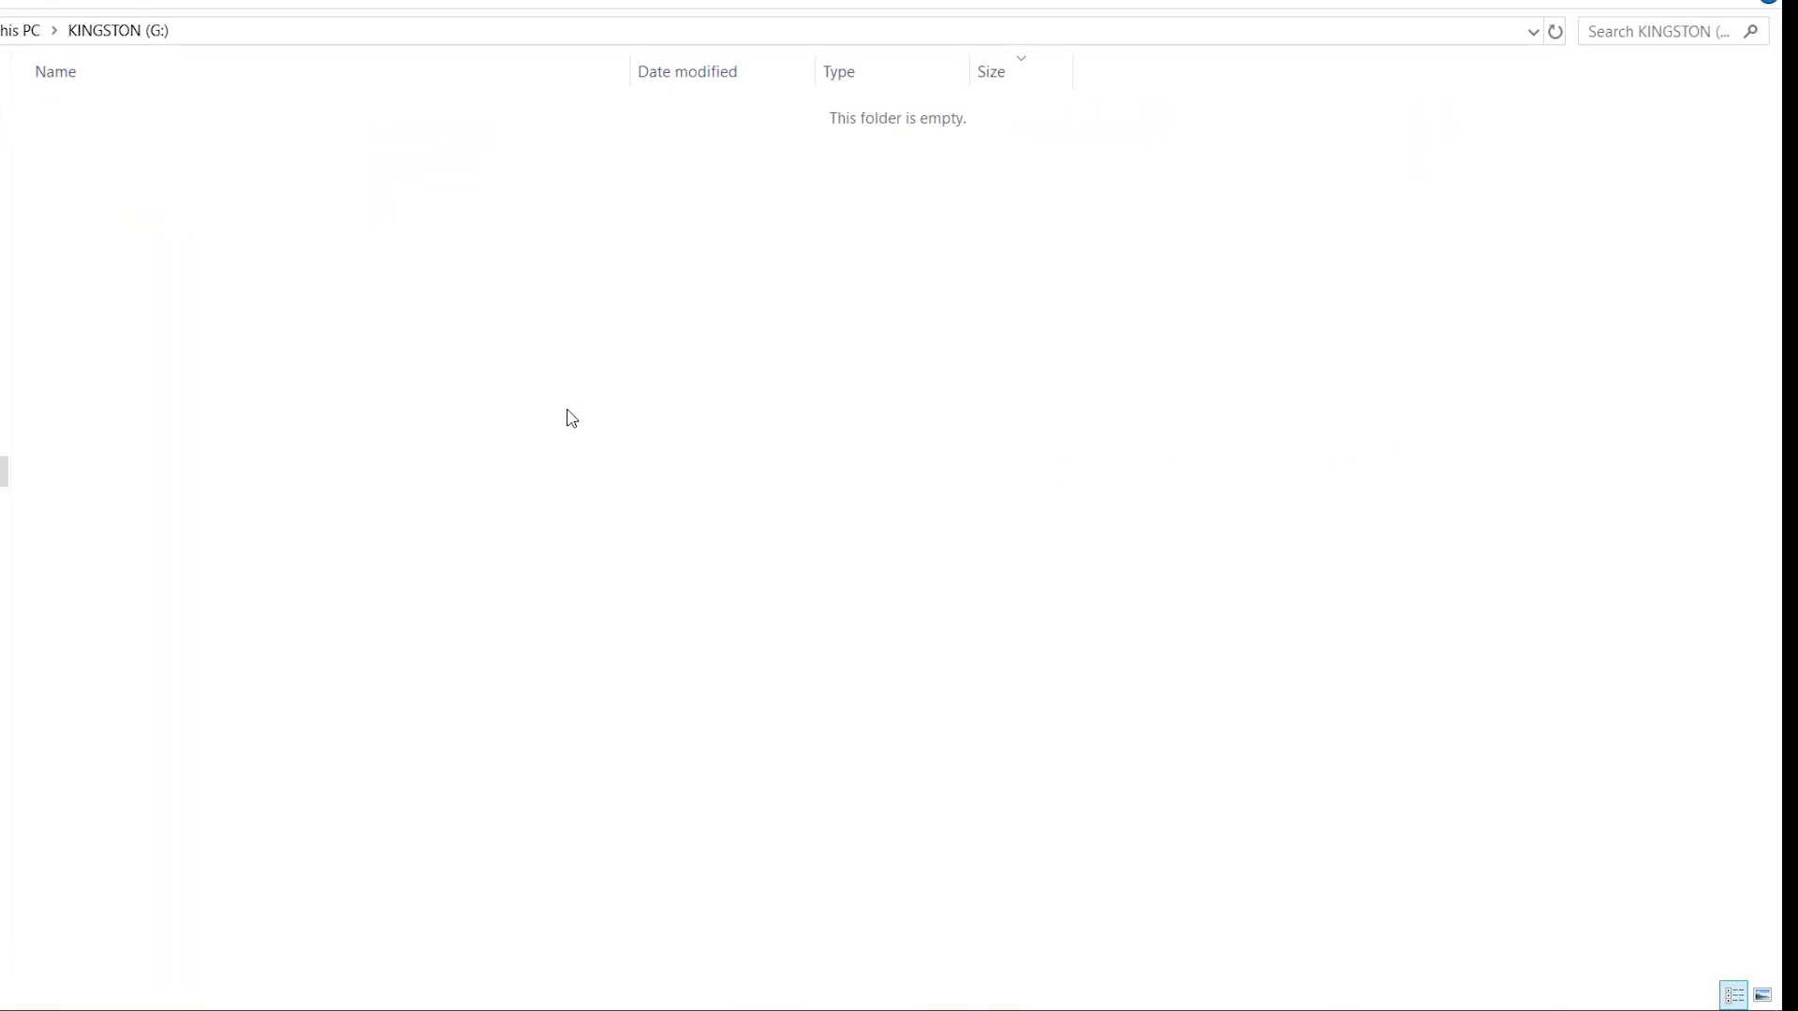
pyautogui.rightClick(400, 284)
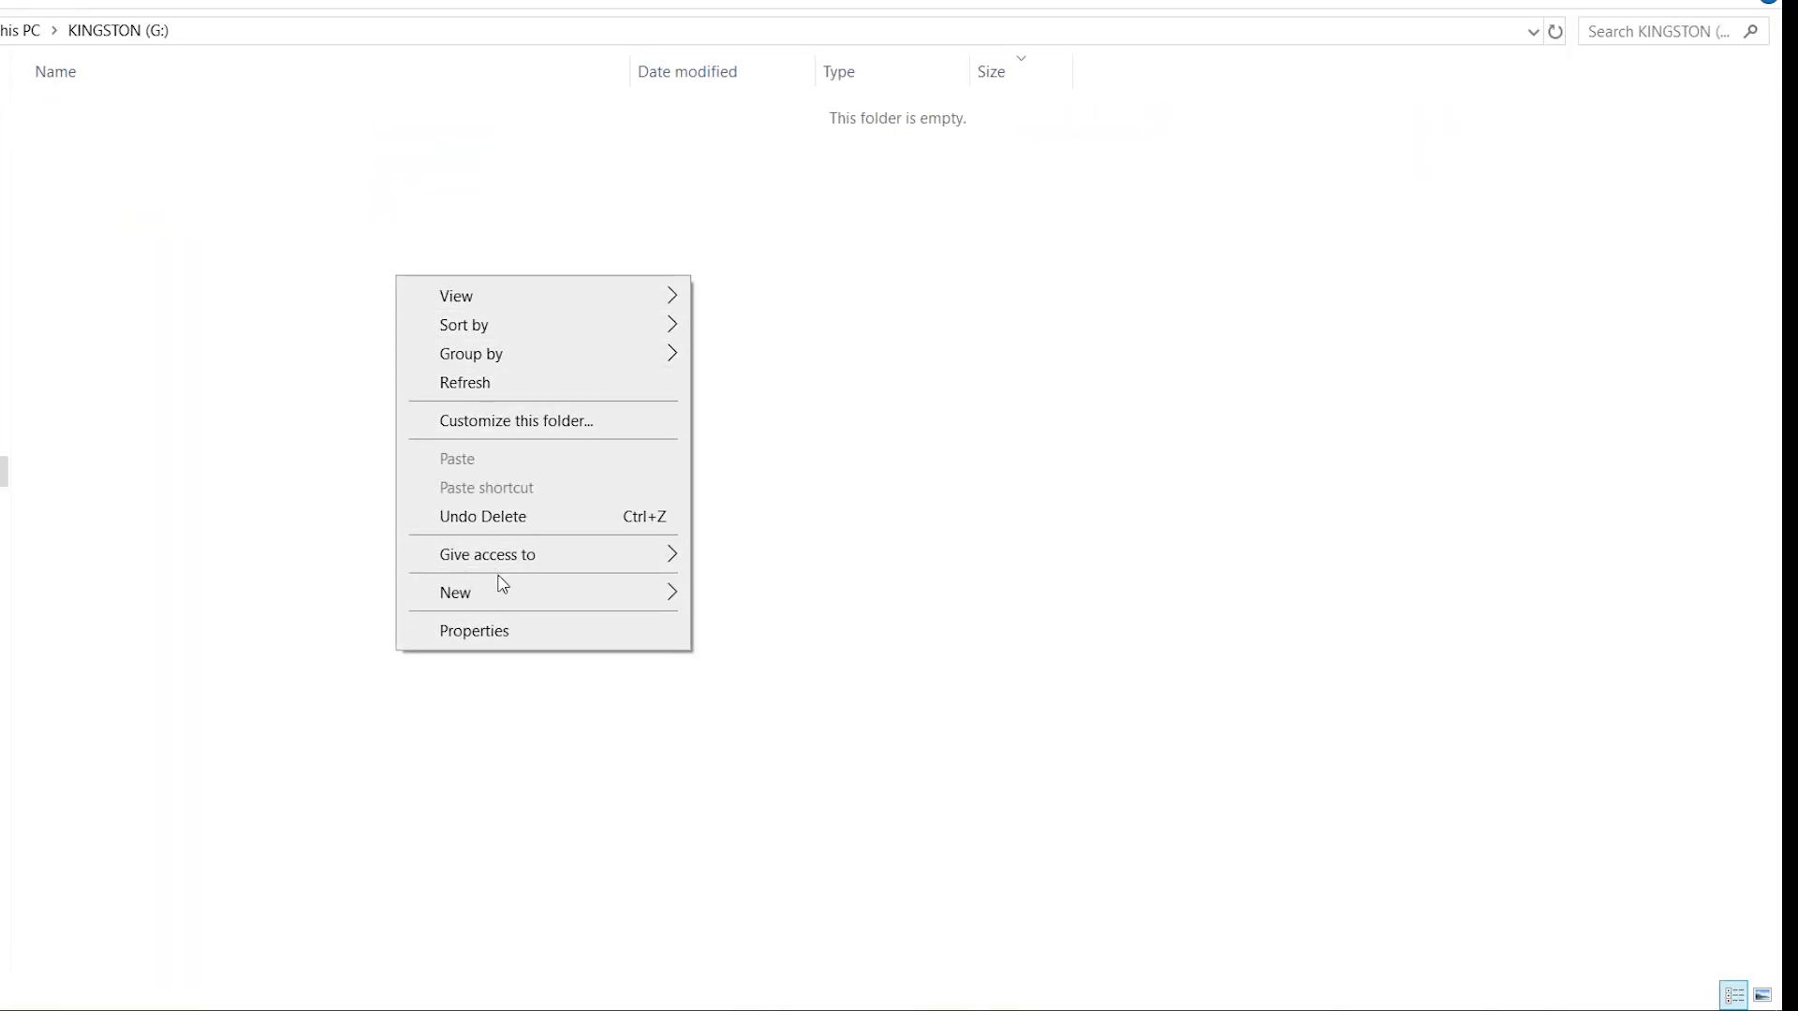
pyautogui.moveTo(516, 594)
pyautogui.click(732, 594)
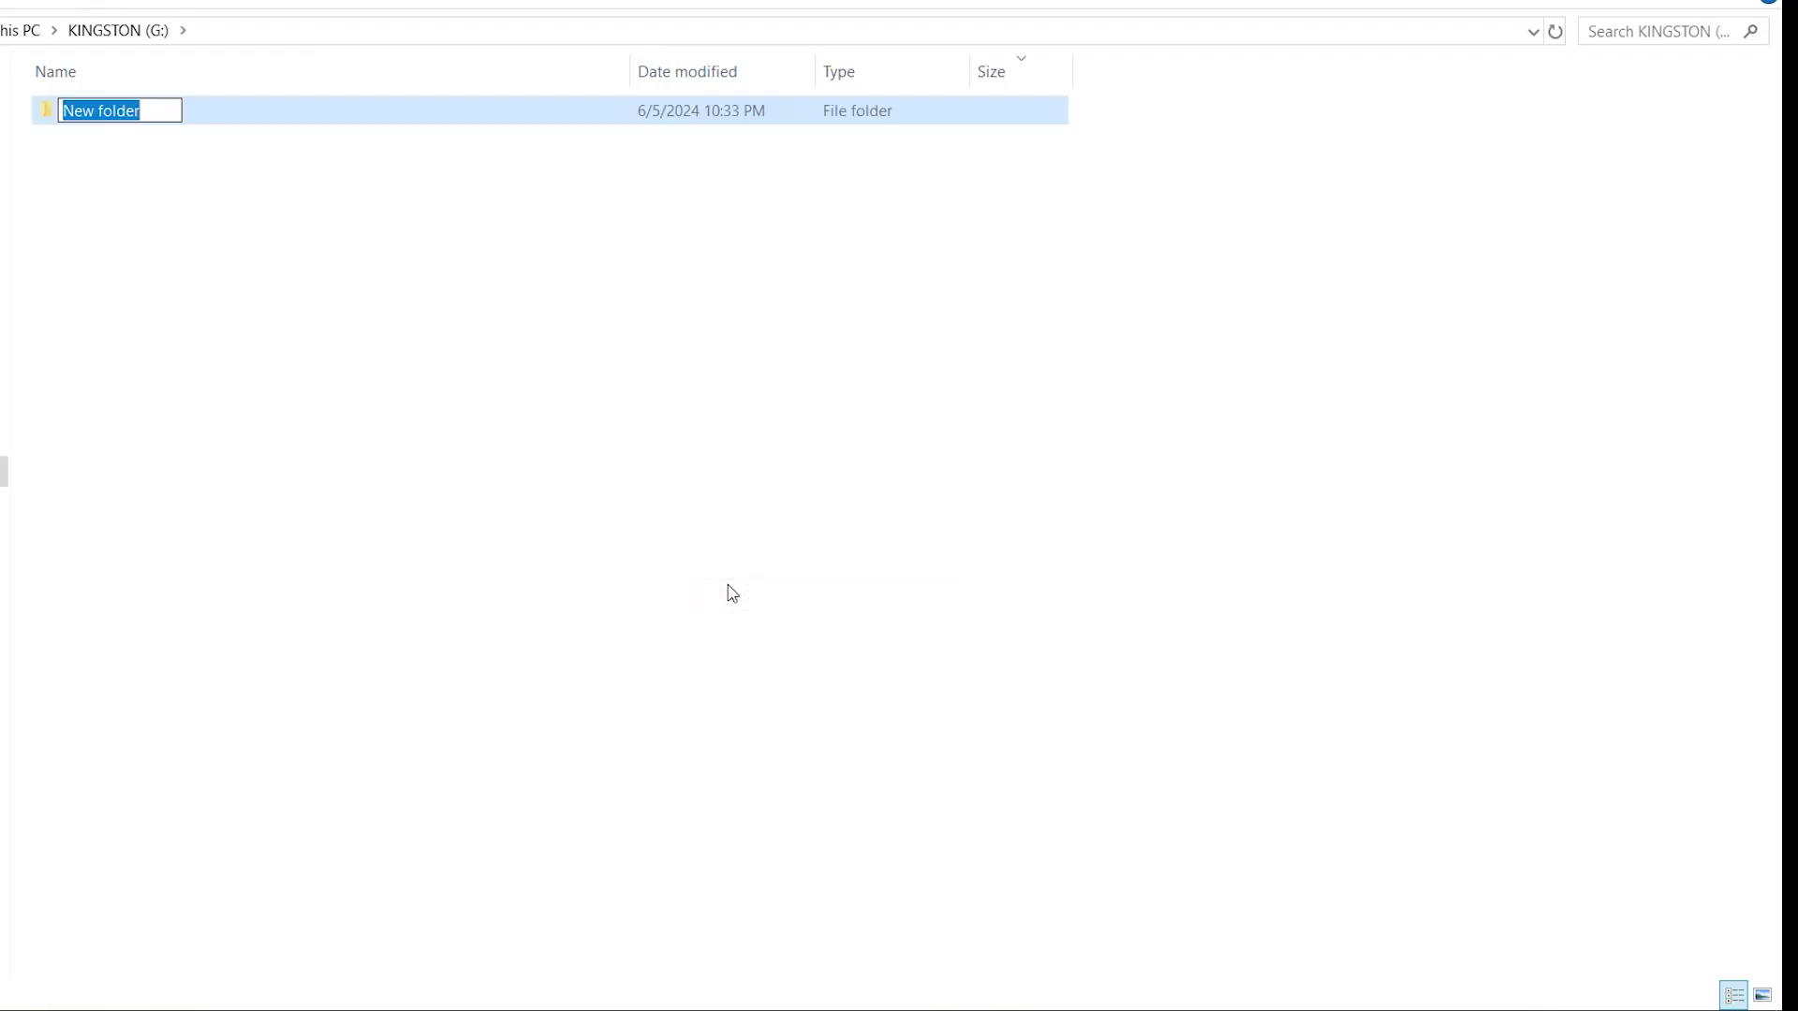
pyautogui.write('P')
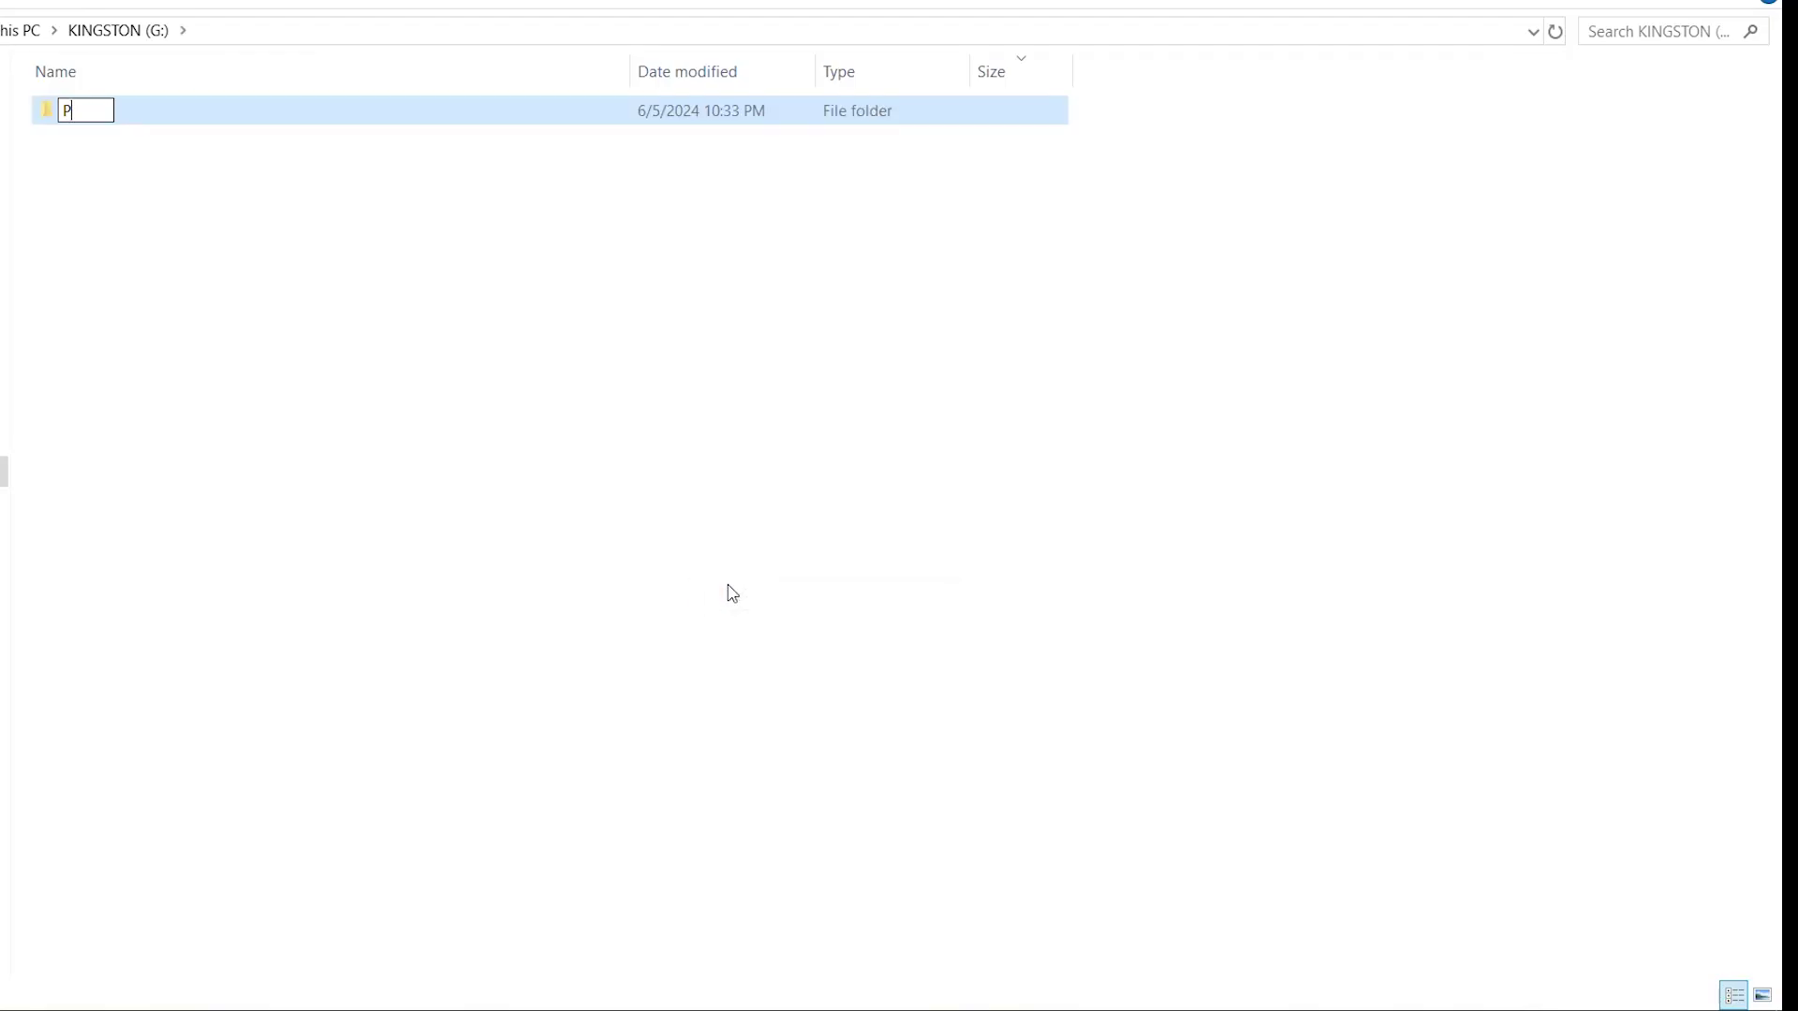
pyautogui.write('S4')
pyautogui.click(467, 442)
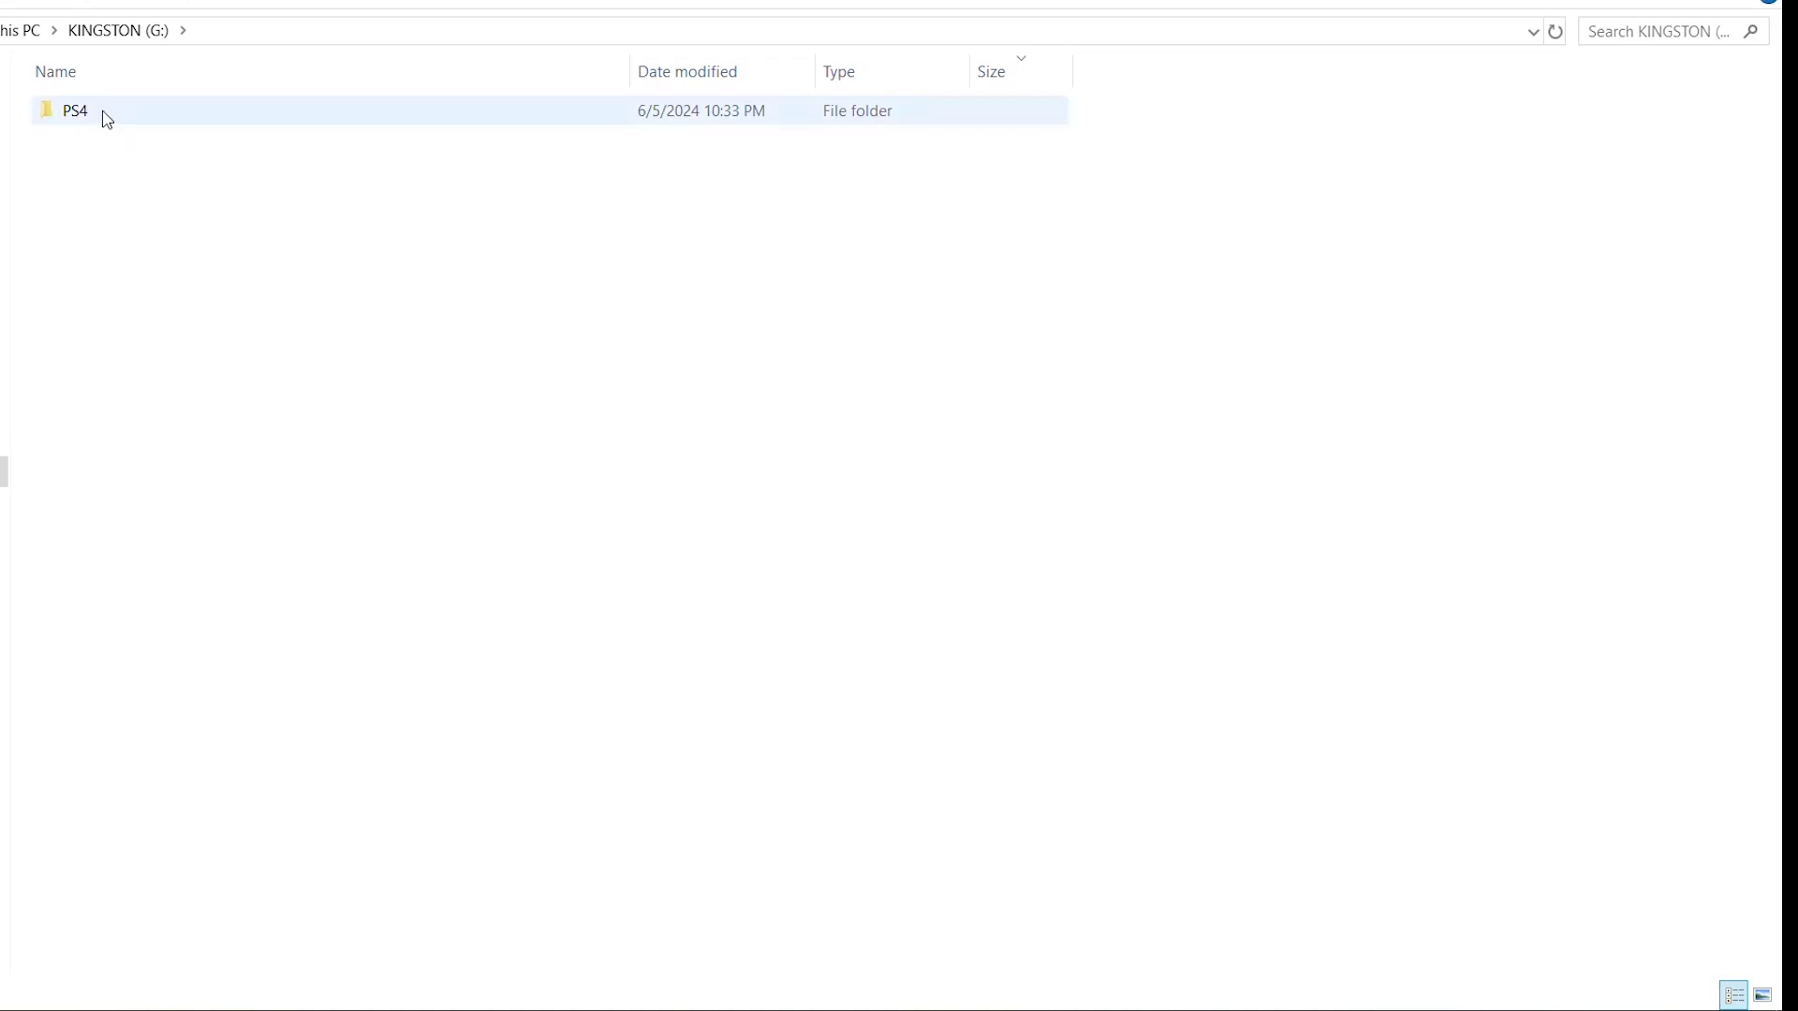
# Step: Copy app2usb.ini from Downloads and paste it into the PS4 folder on G:
pyautogui.click(4, 254)
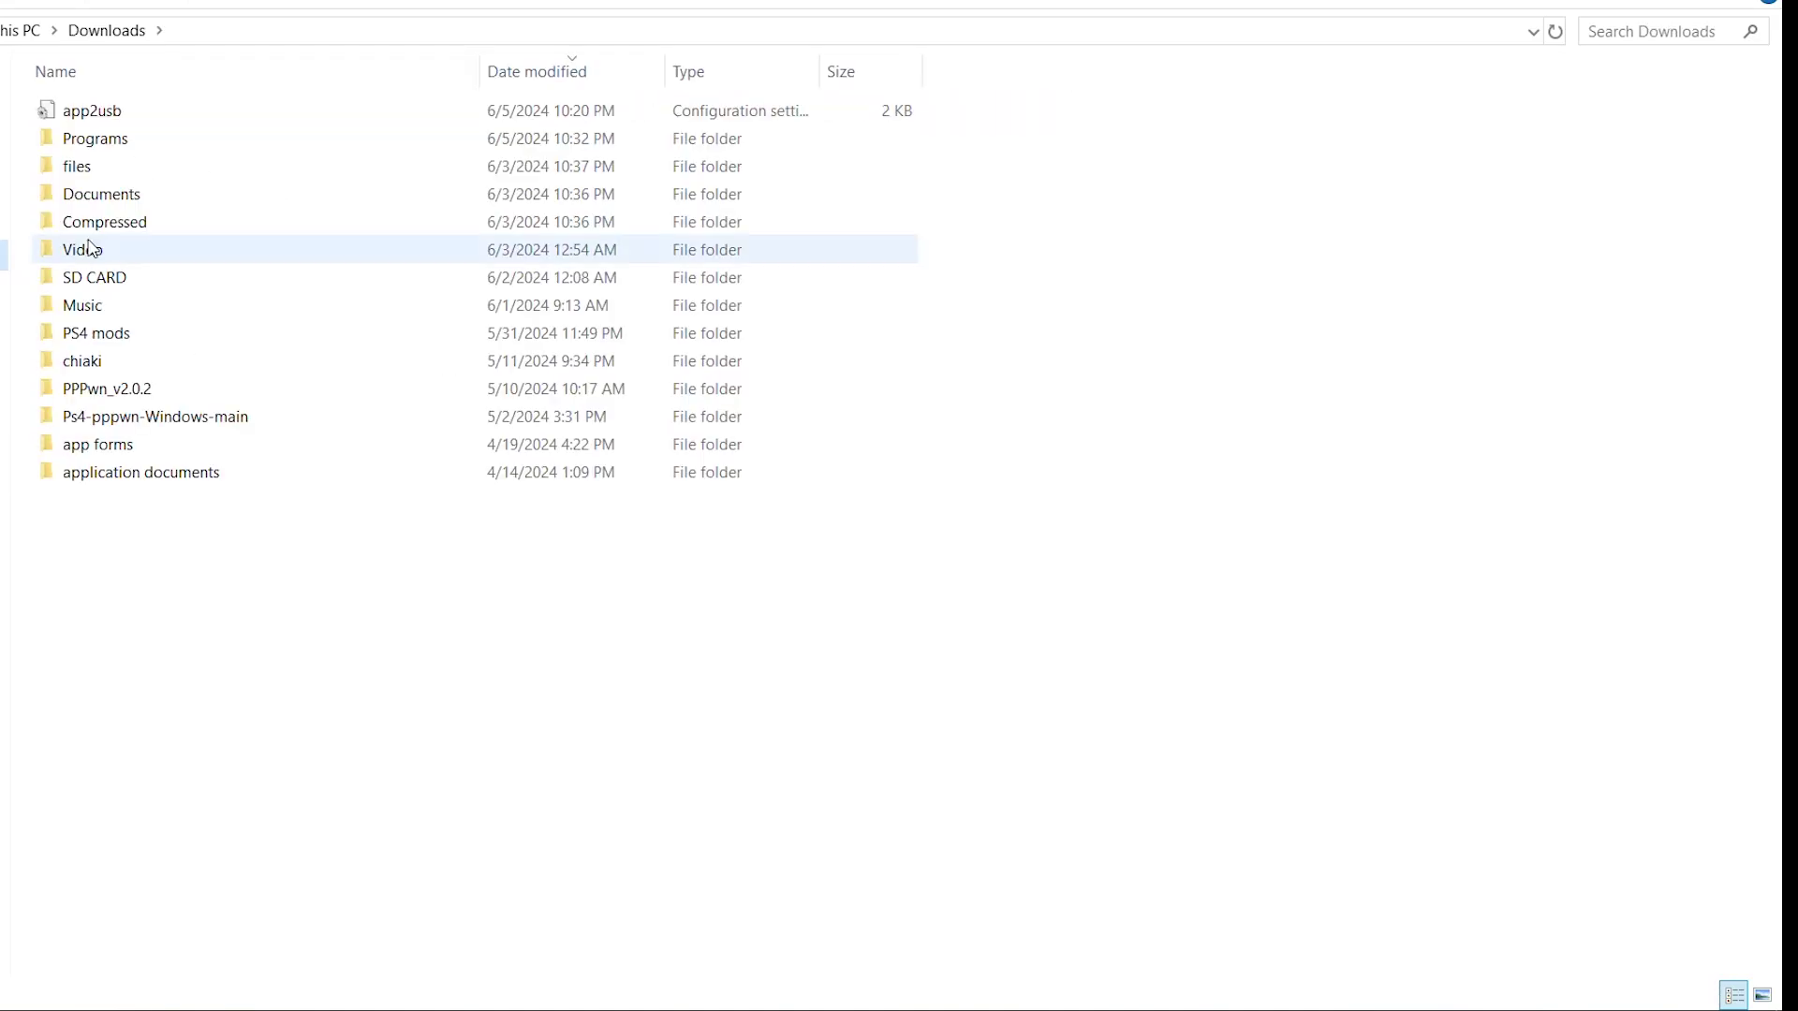
pyautogui.rightClick(93, 118)
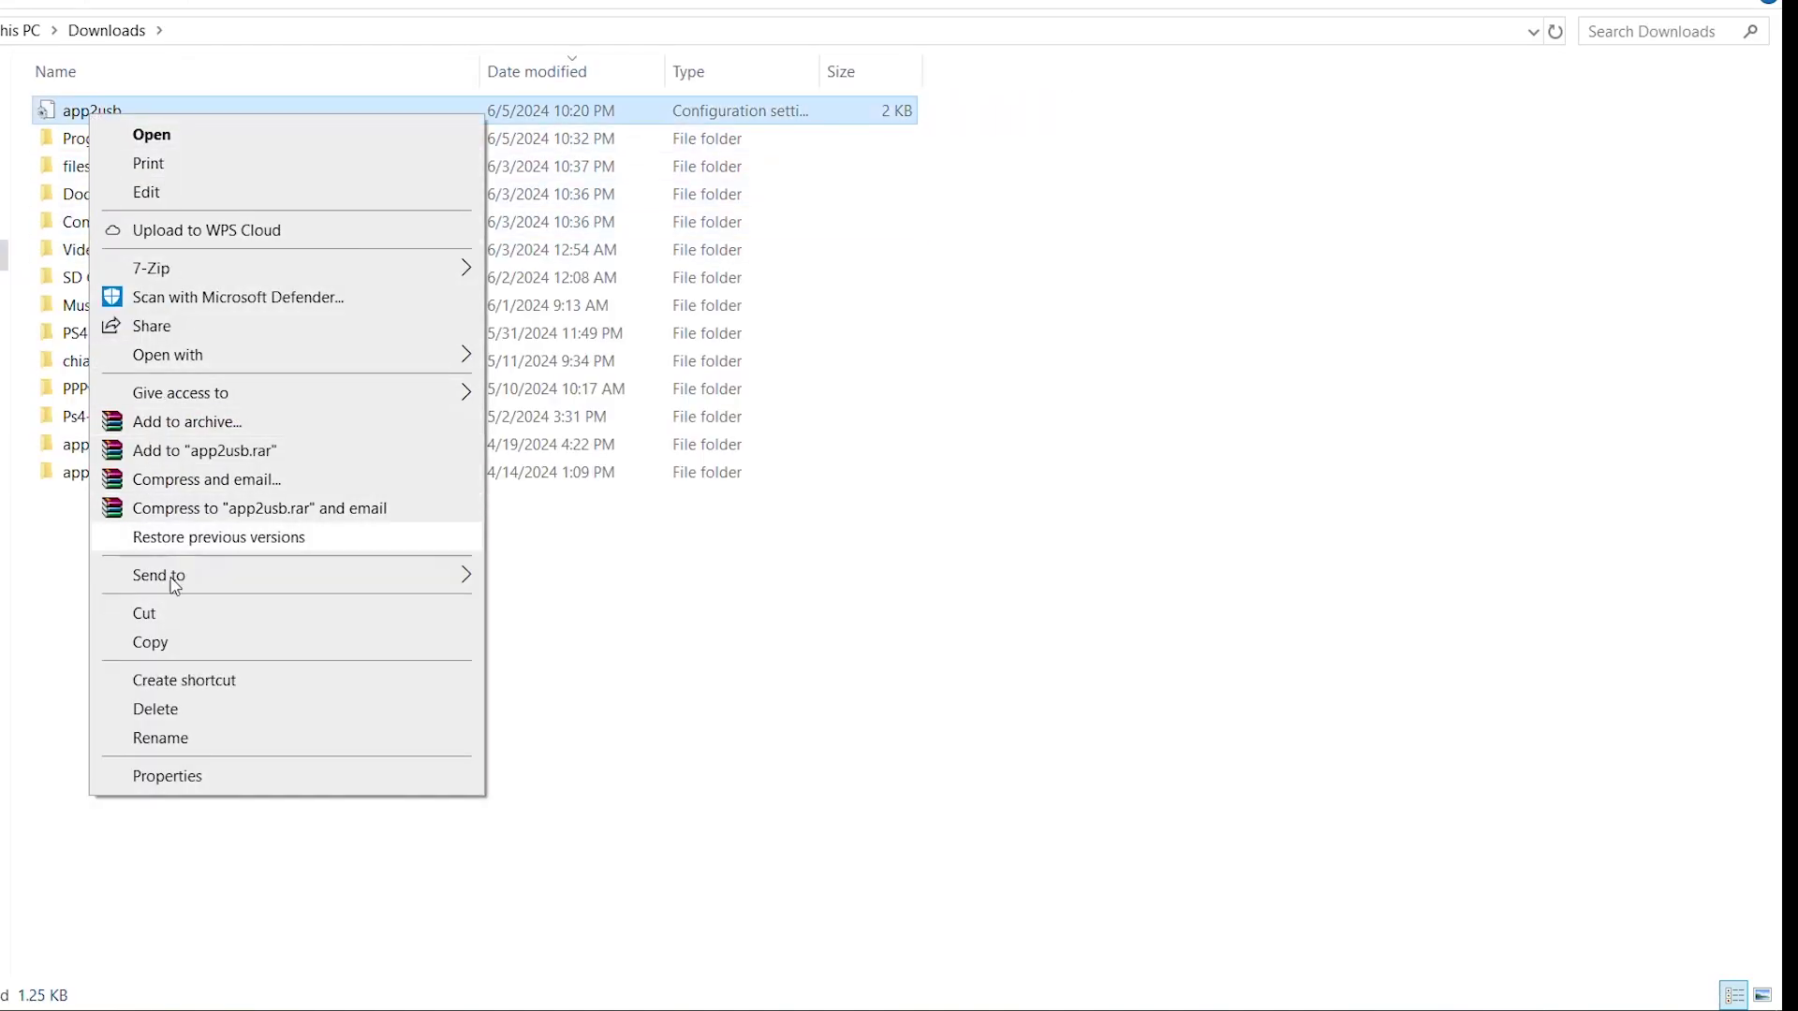
pyautogui.click(184, 647)
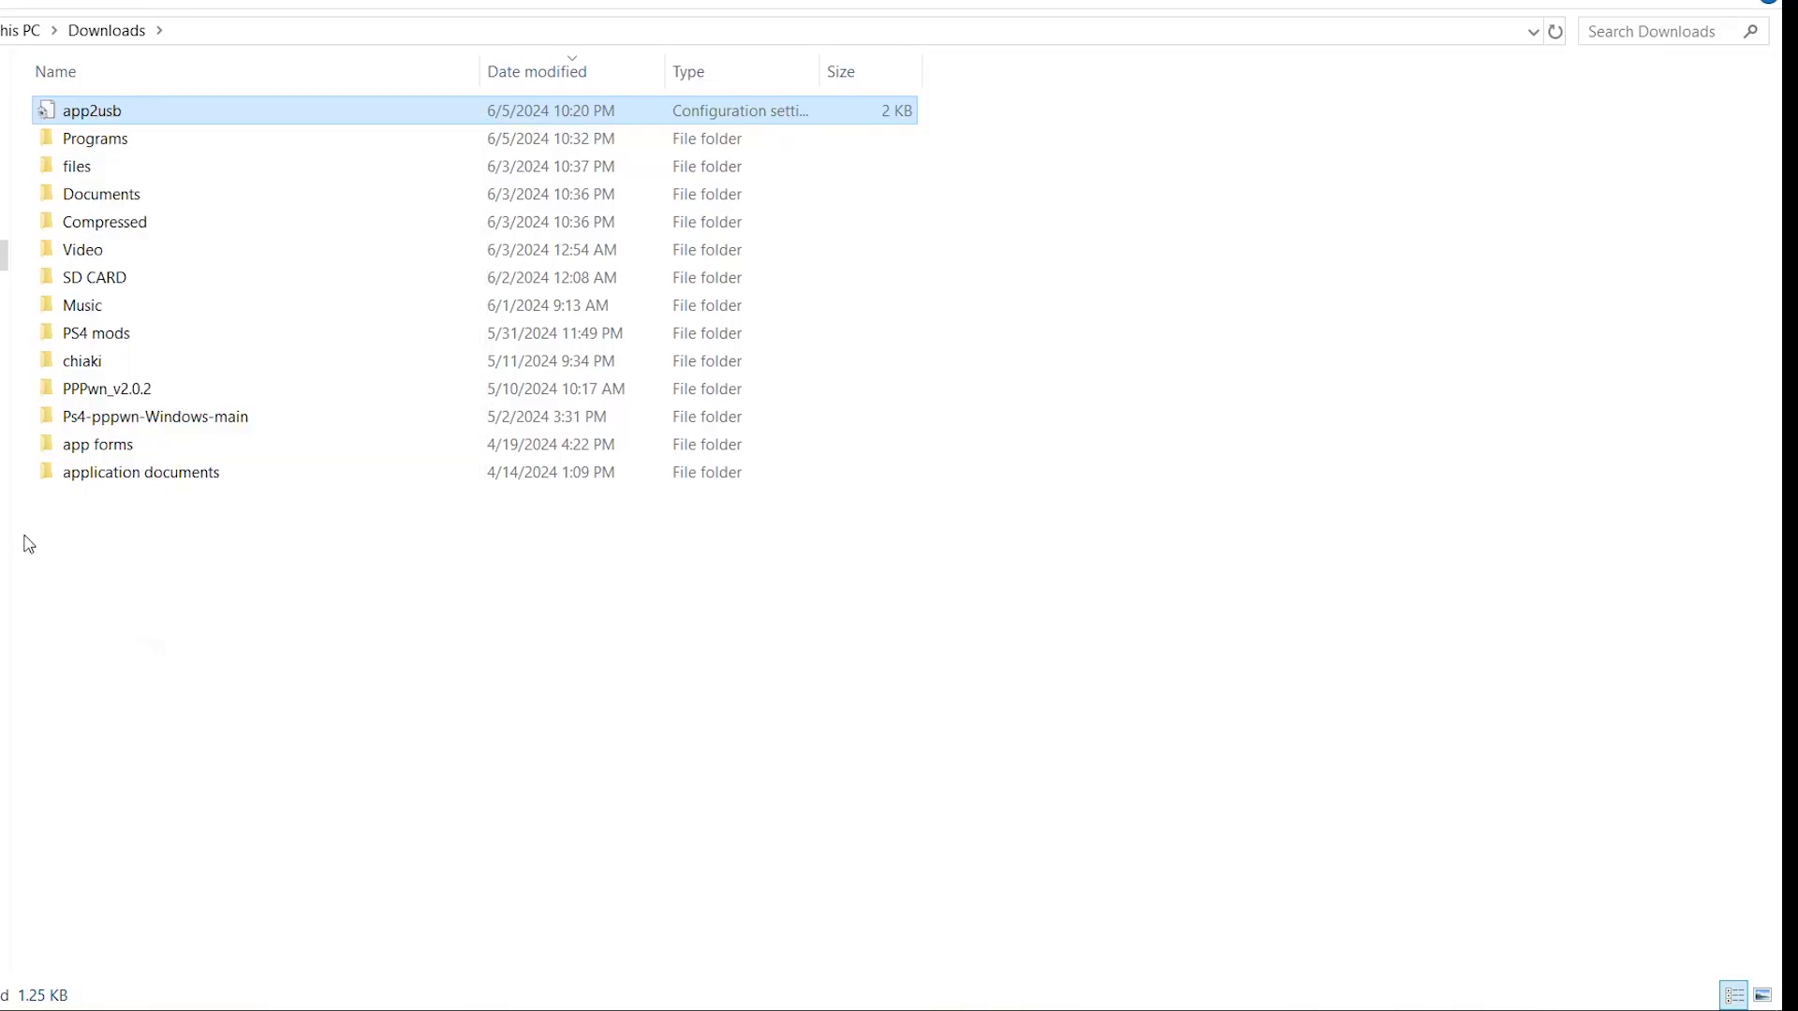
pyautogui.click(4, 470)
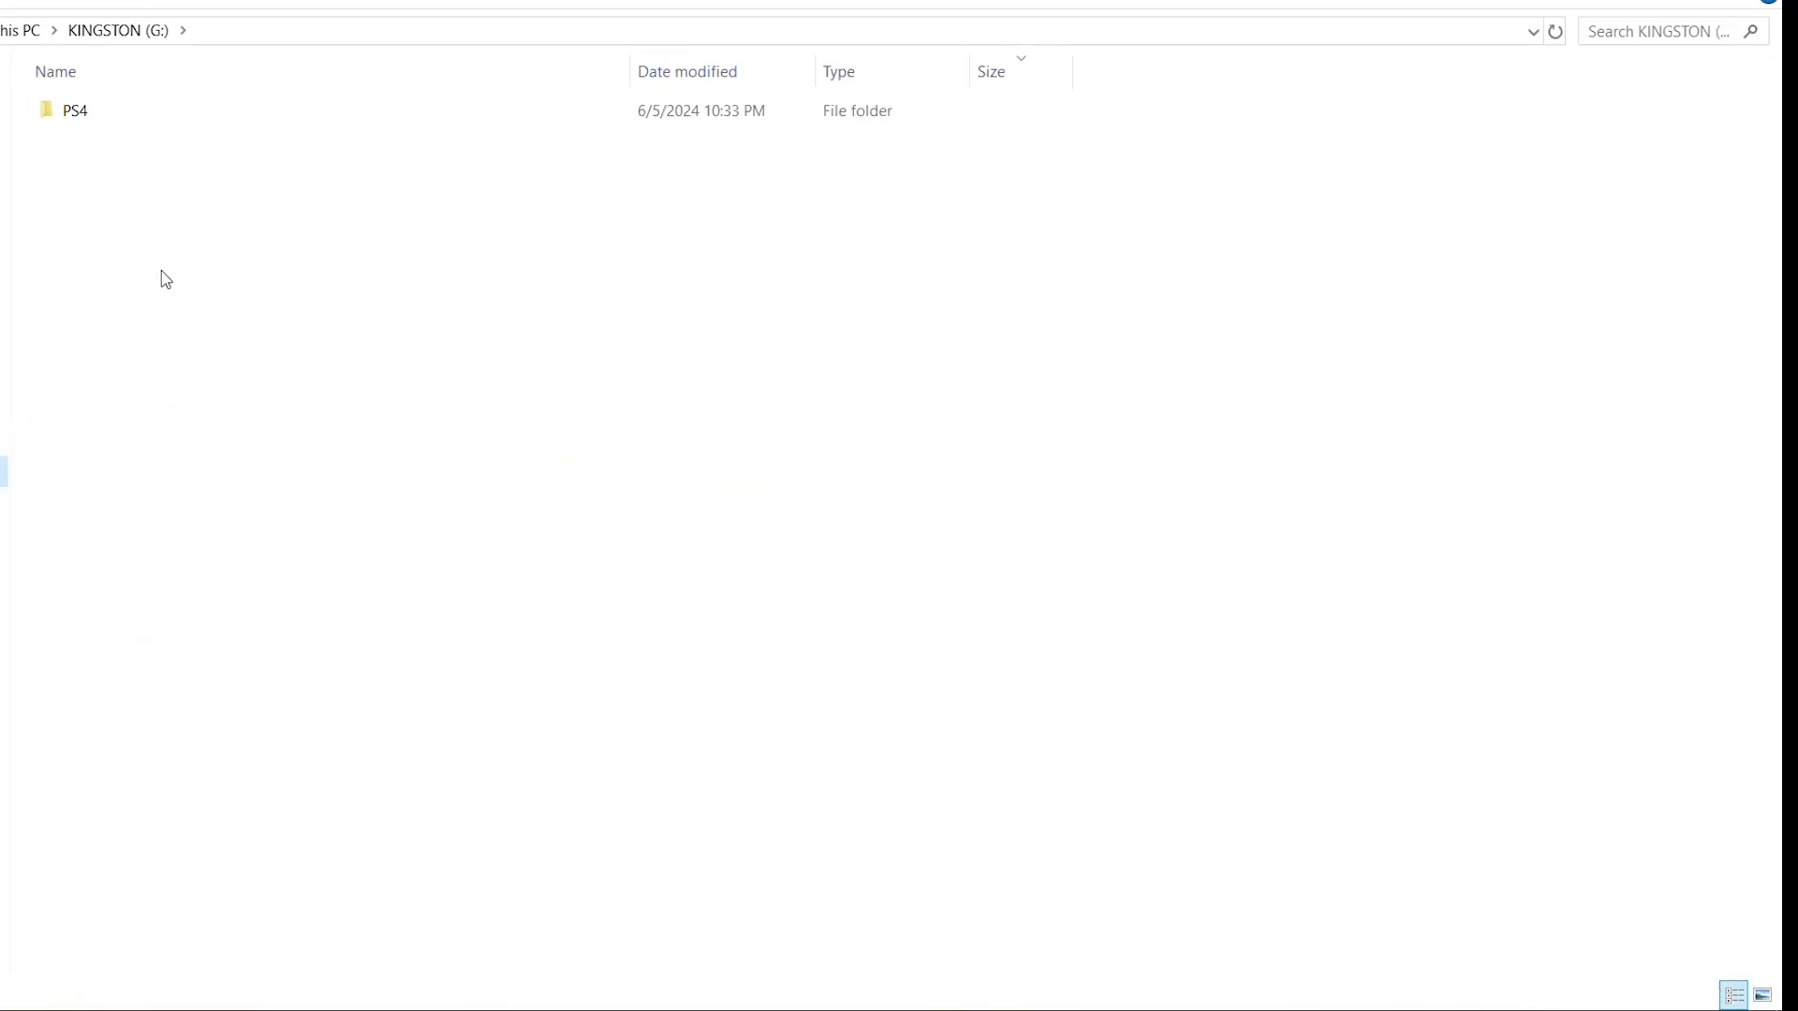
pyautogui.doubleClick(113, 113)
pyautogui.rightClick(183, 184)
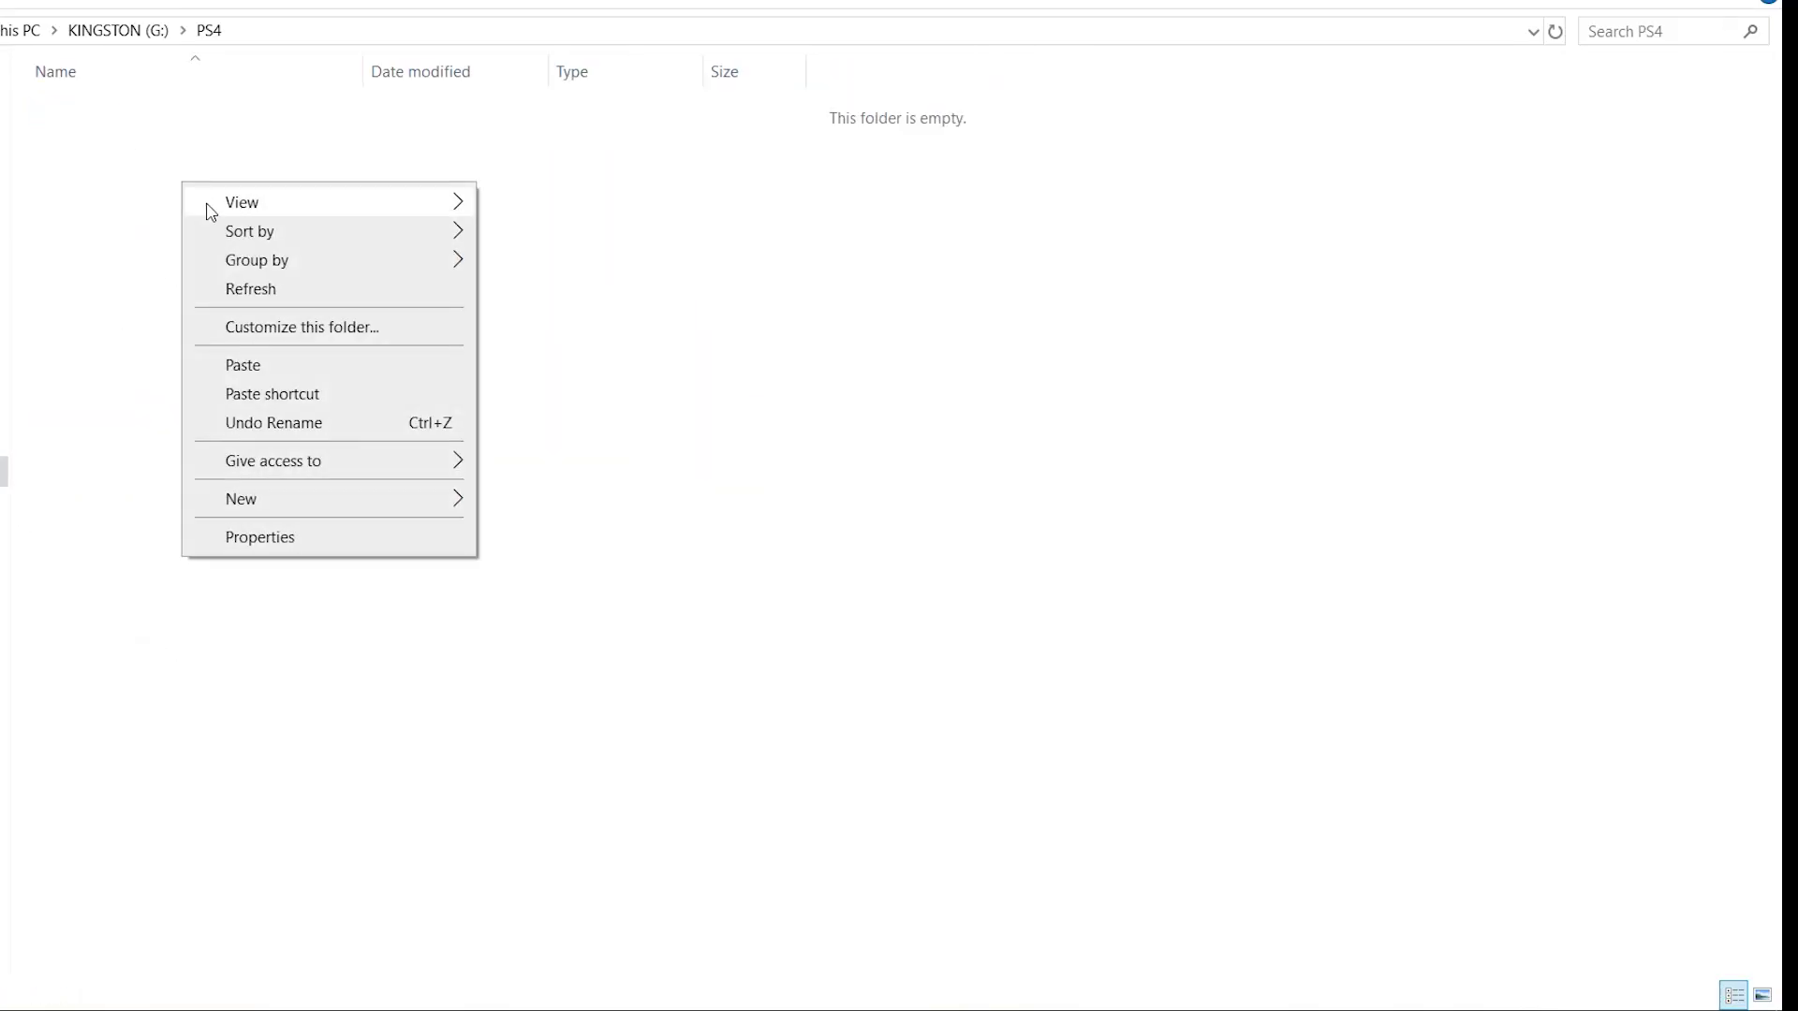
pyautogui.click(270, 369)
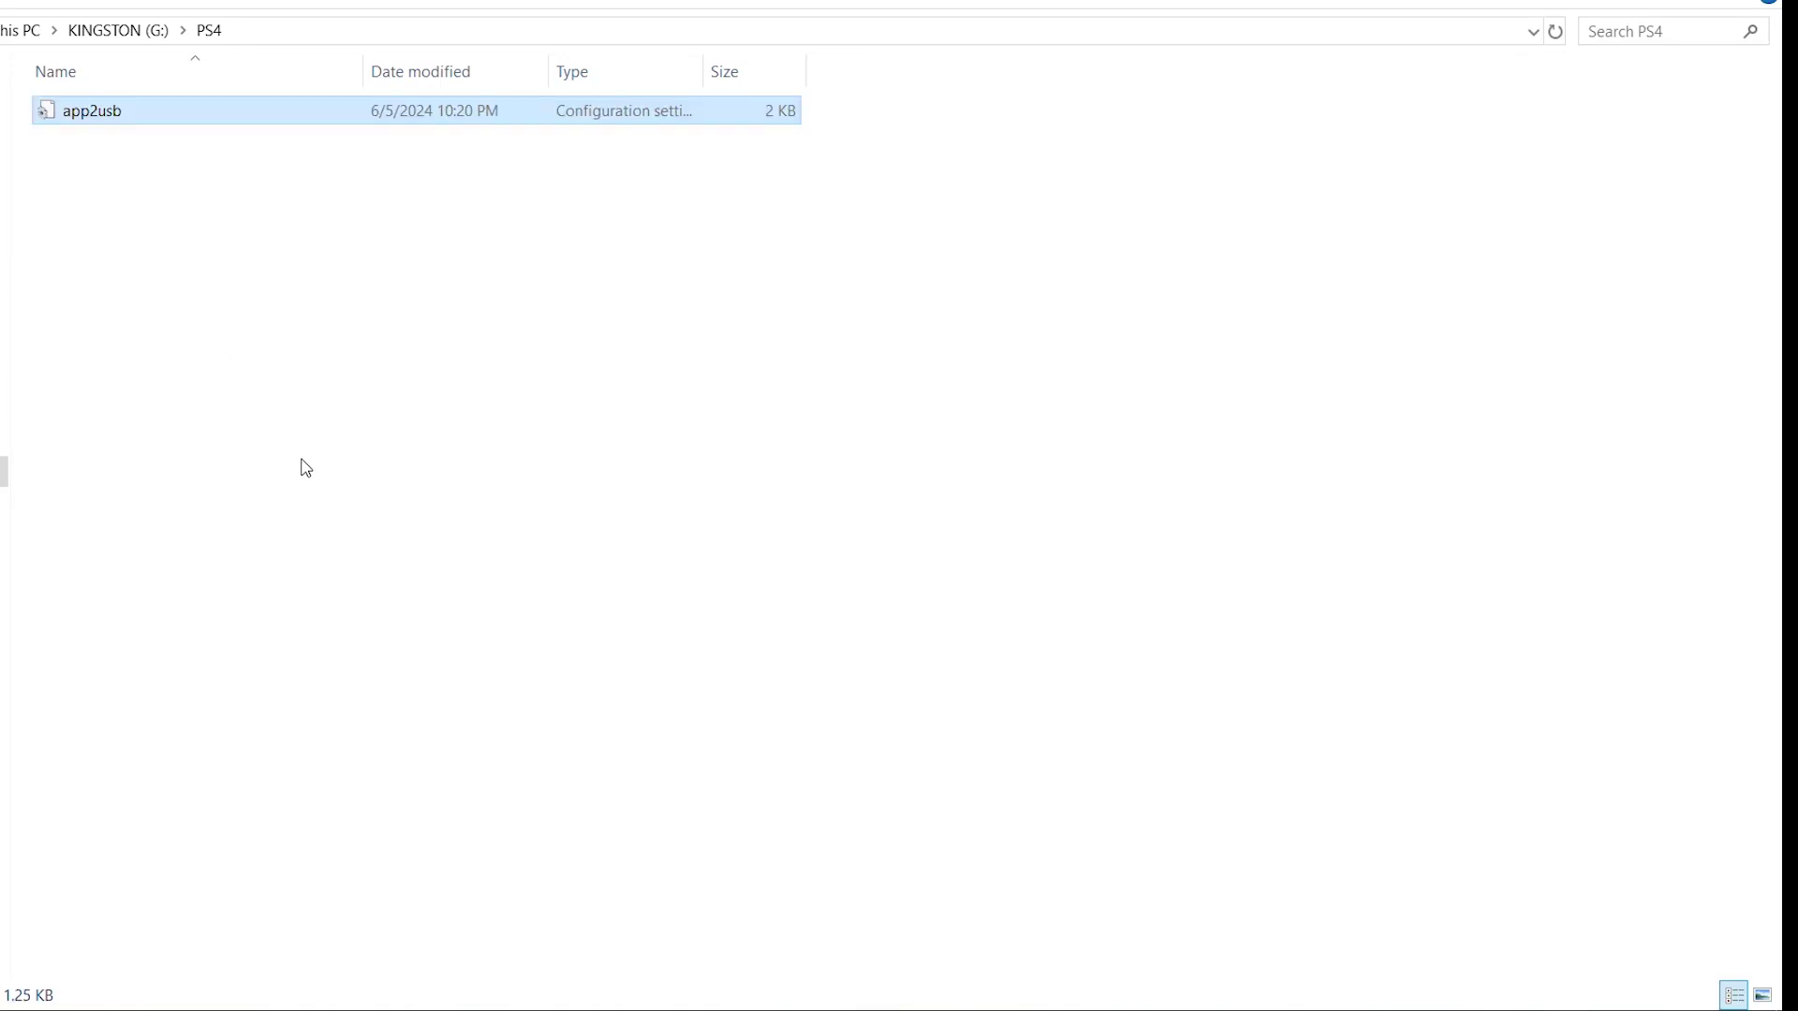
pyautogui.click(285, 393)
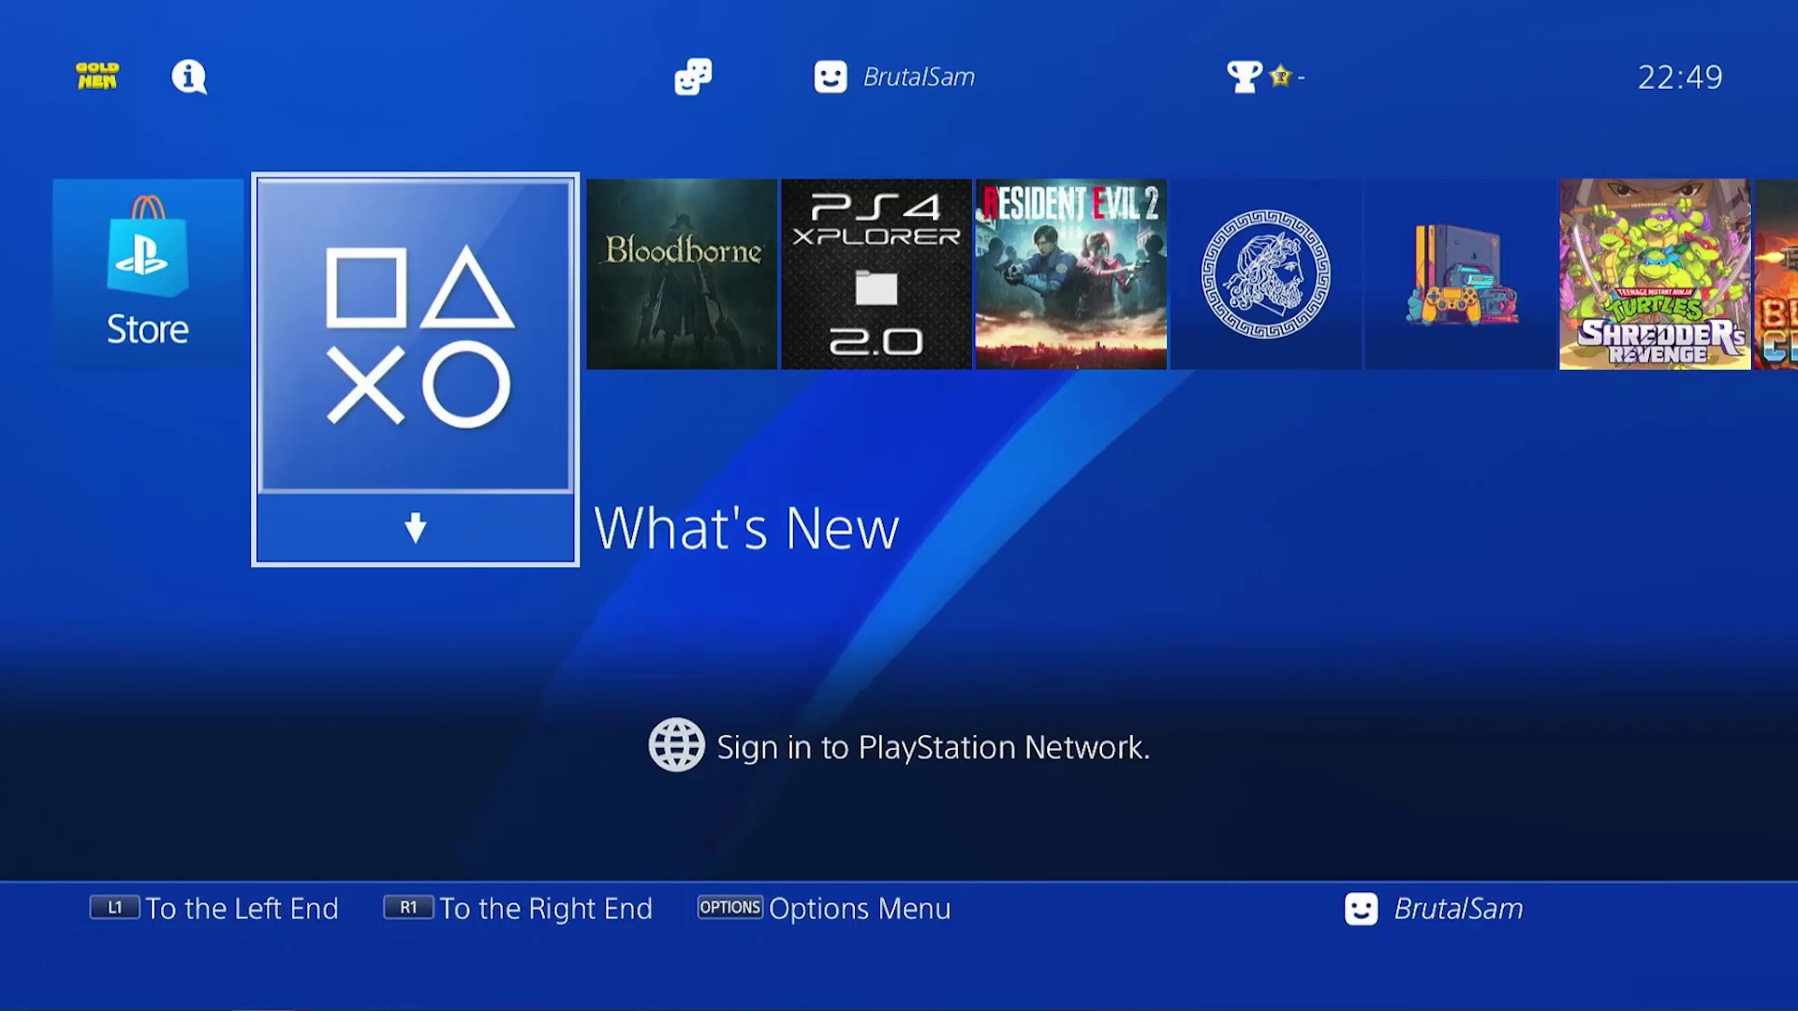
pyautogui.press('Up')
# Step: Set GoldHEN Cheat Settings > Show TitleID to Only TitleId, then return to the home screen
pyautogui.press('Left')
pyautogui.press('Left')
pyautogui.press('Left')
pyautogui.press('Left')
pyautogui.press('Left')
pyautogui.press('Left')
pyautogui.press('Left')
pyautogui.press('Left')
pyautogui.press('Return')
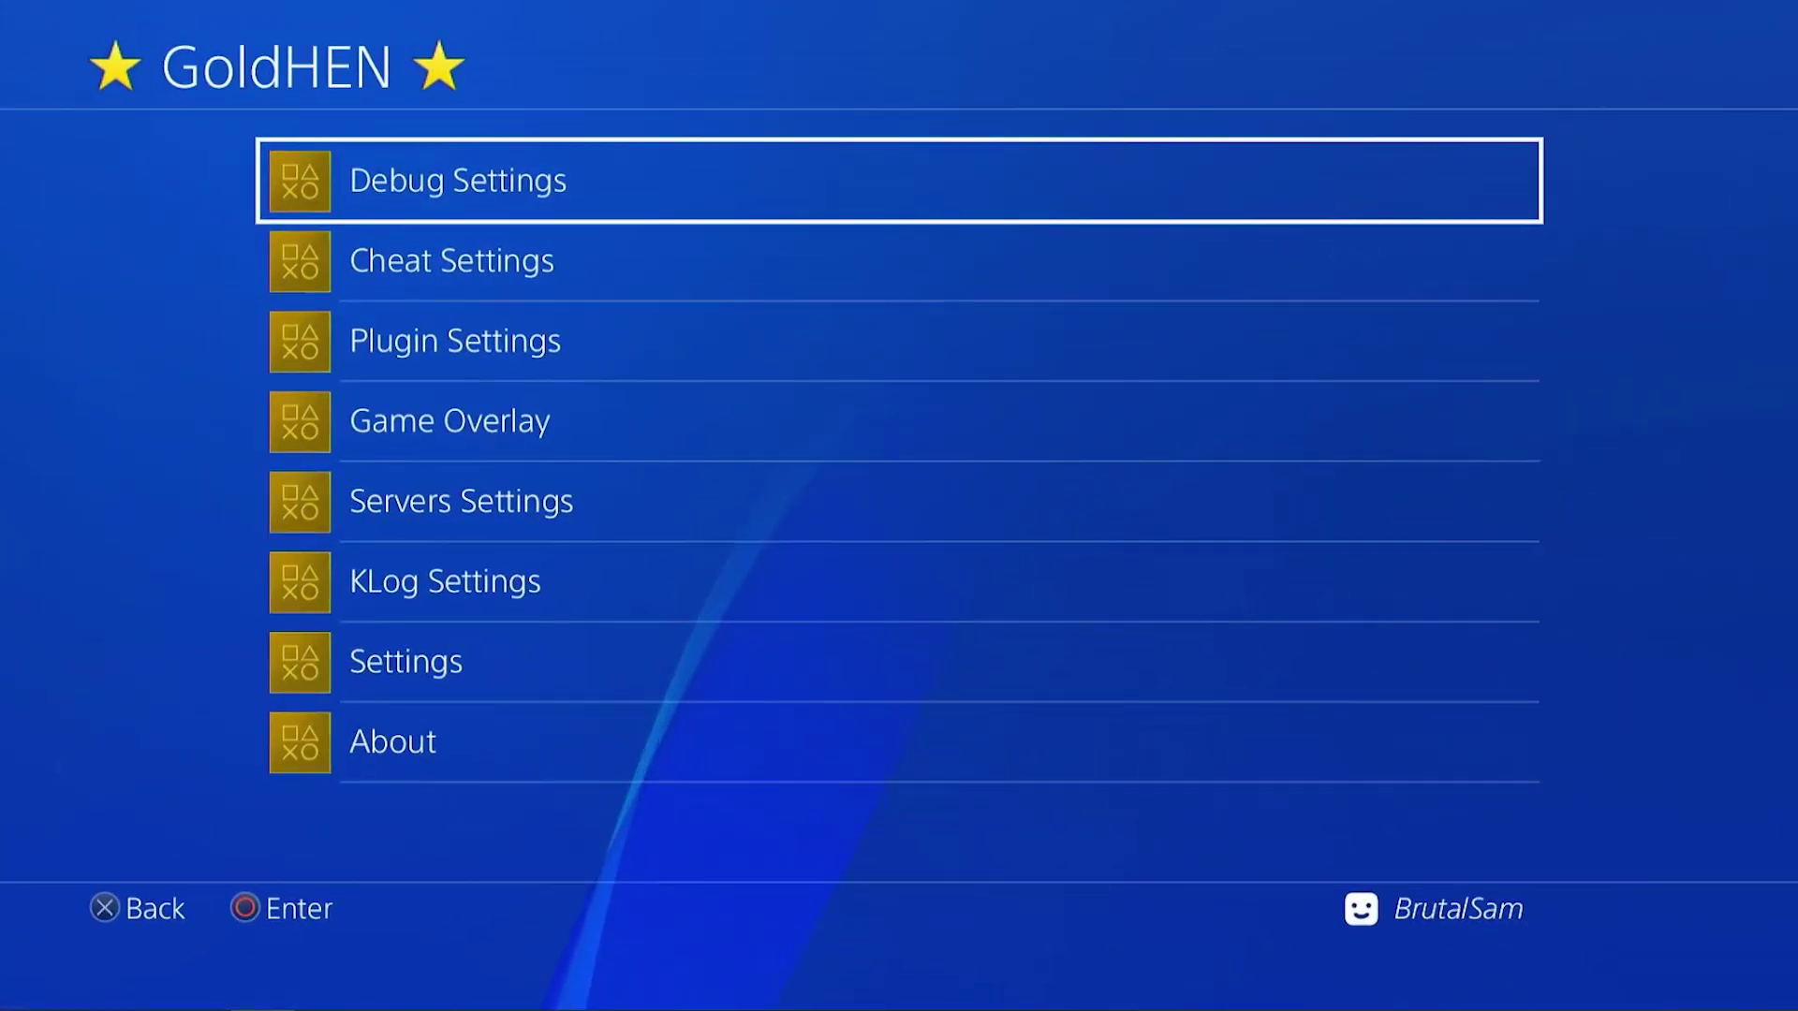
pyautogui.press('Down')
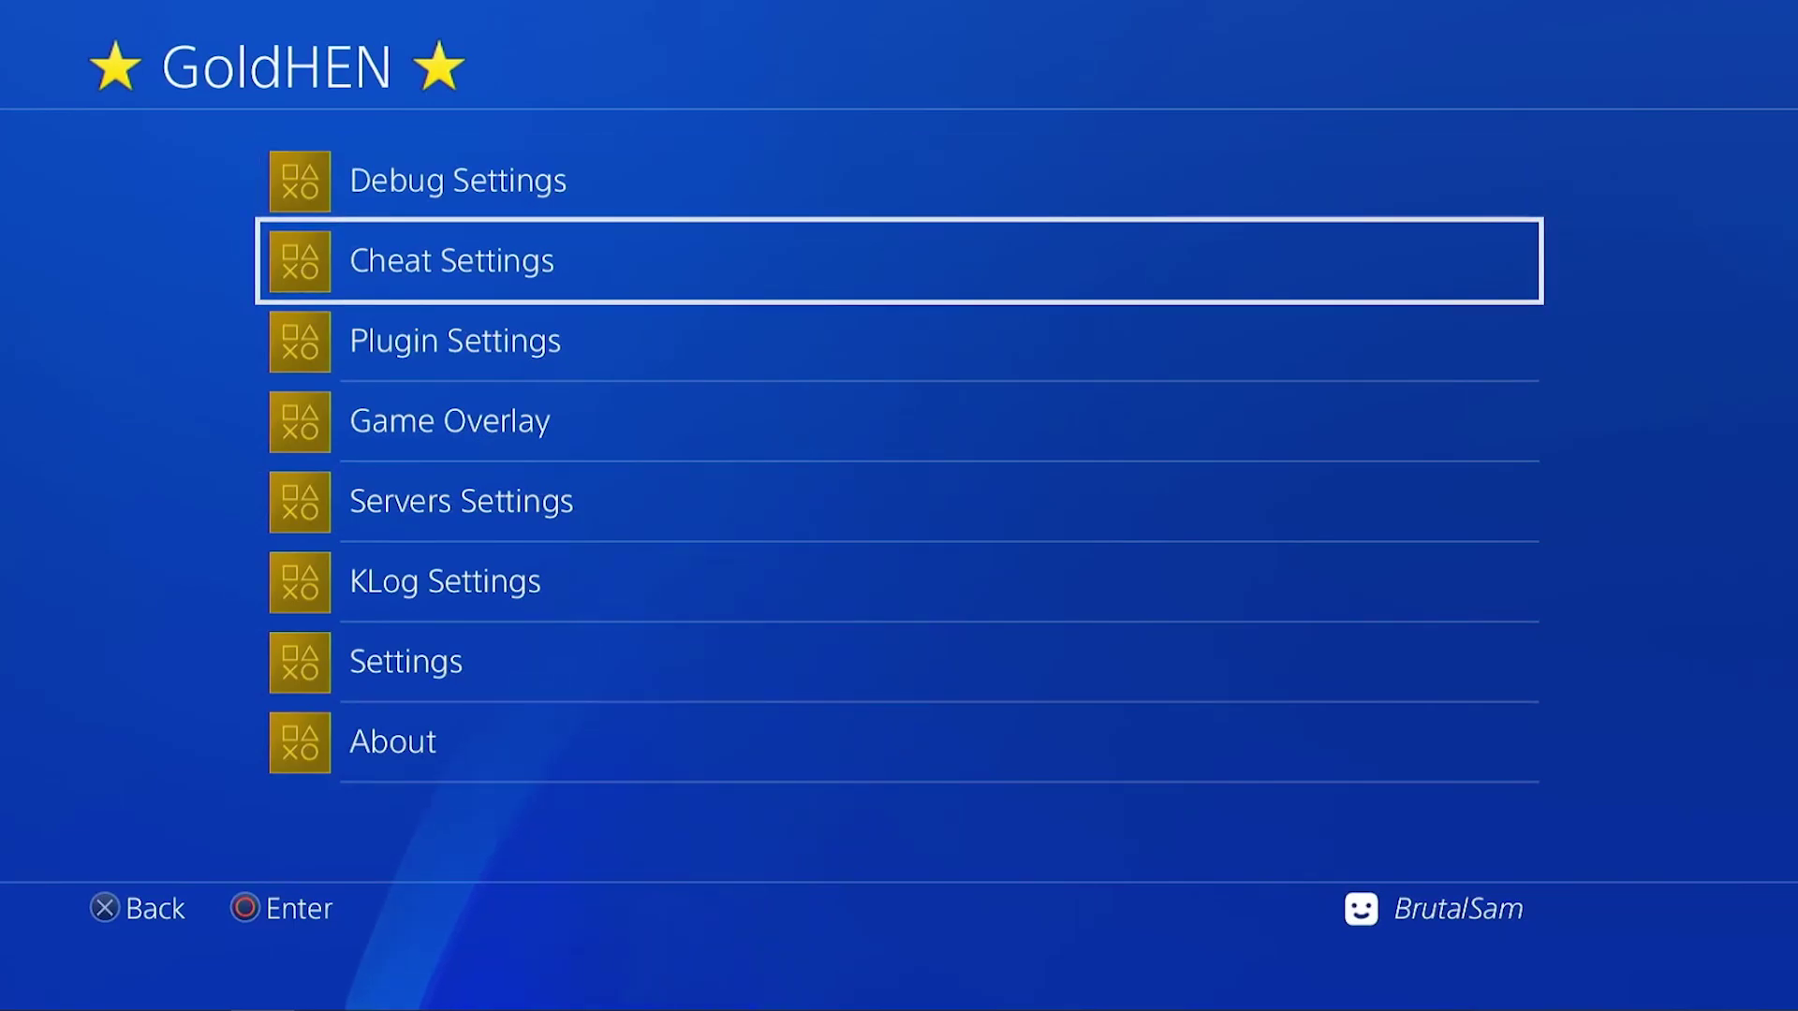
pyautogui.press('Return')
pyautogui.press('Down')
pyautogui.press('Down')
pyautogui.press('Down')
pyautogui.press('Return')
pyautogui.press('Down')
pyautogui.press('Return')
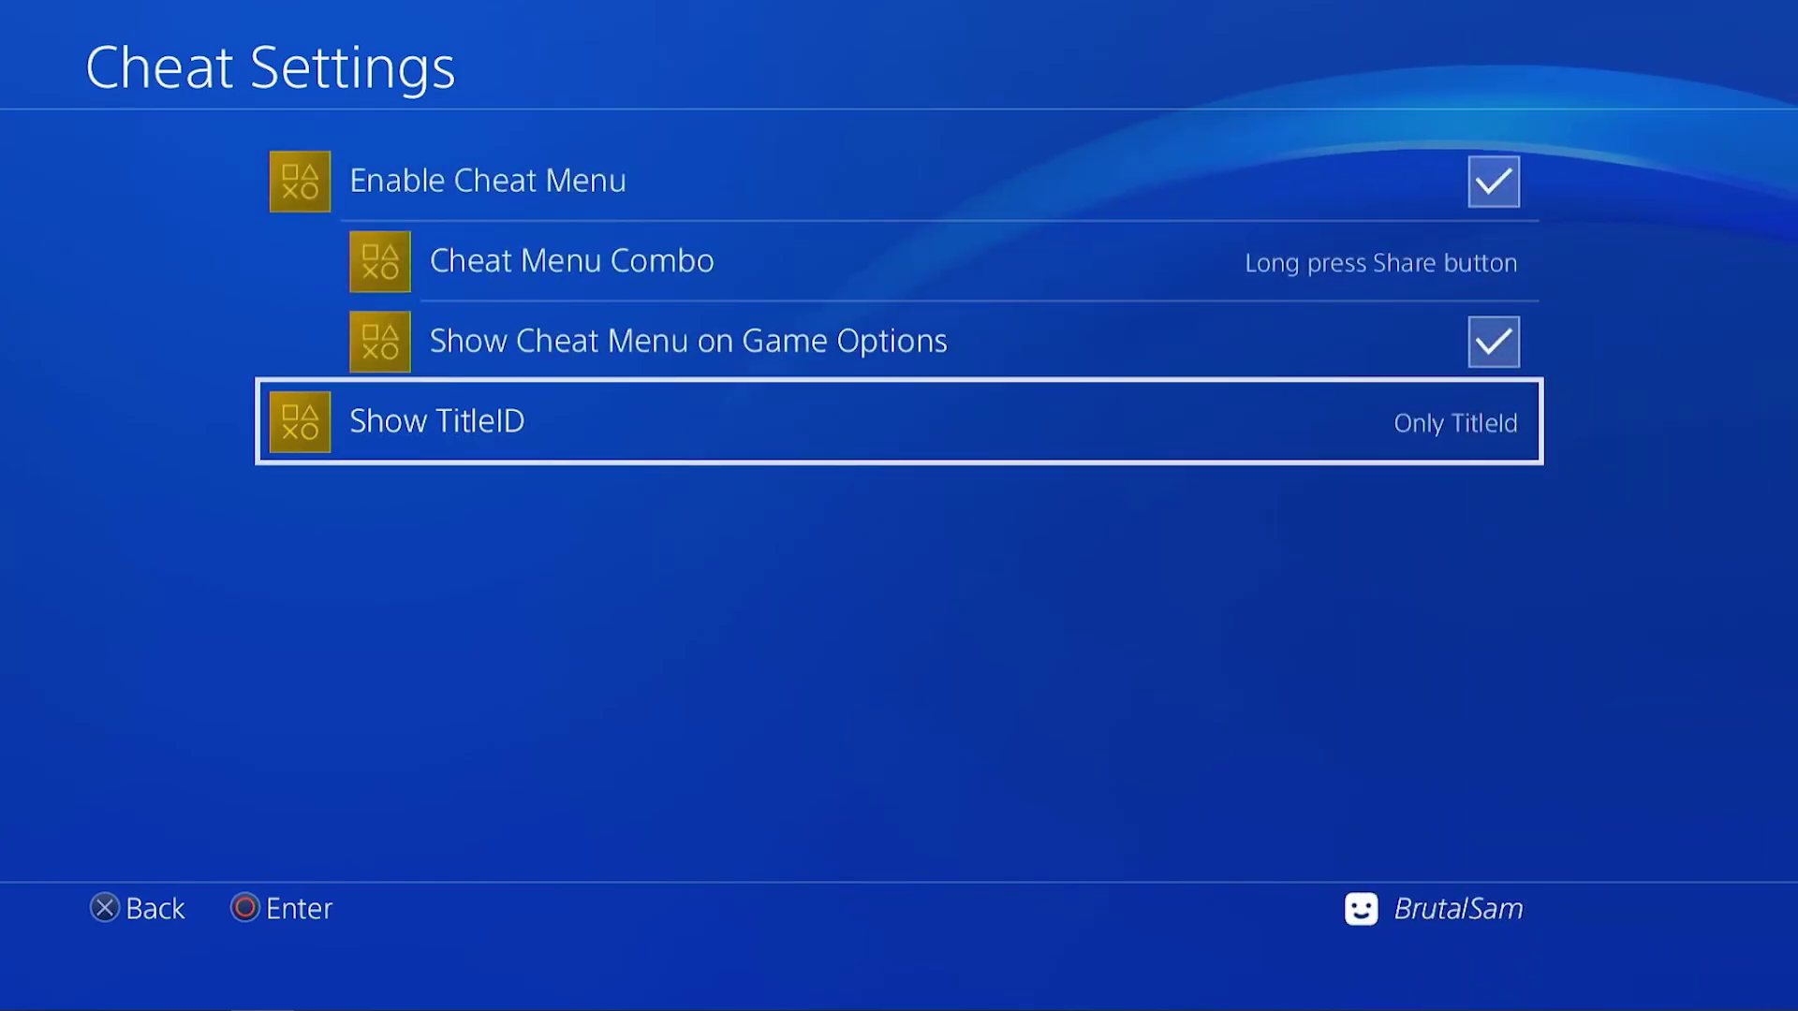
pyautogui.press('super')
pyautogui.press('Right')
pyautogui.press('Right')
pyautogui.press('Right')
pyautogui.press('Right')
pyautogui.press('Right')
pyautogui.press('Right')
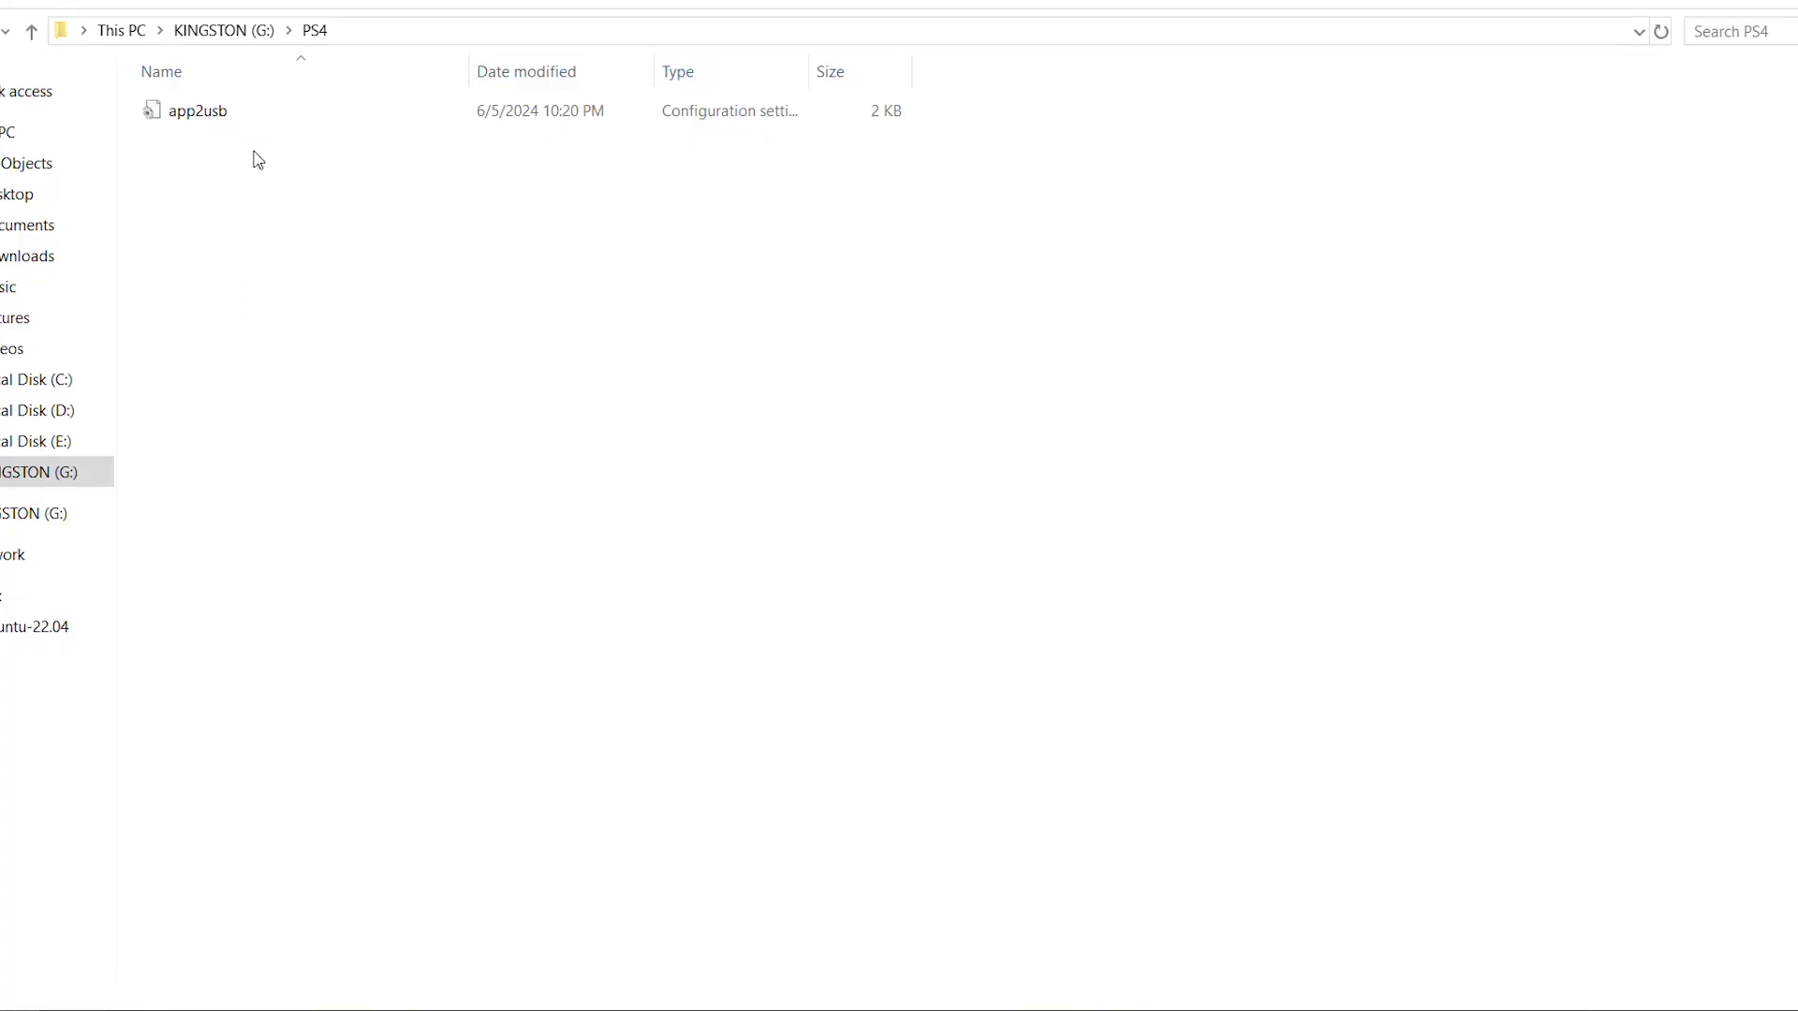
# Step: Open app2usb.ini from G:\PS4 in Notepad, move it aside, and scroll to MODE_MOVE
pyautogui.doubleClick(223, 114)
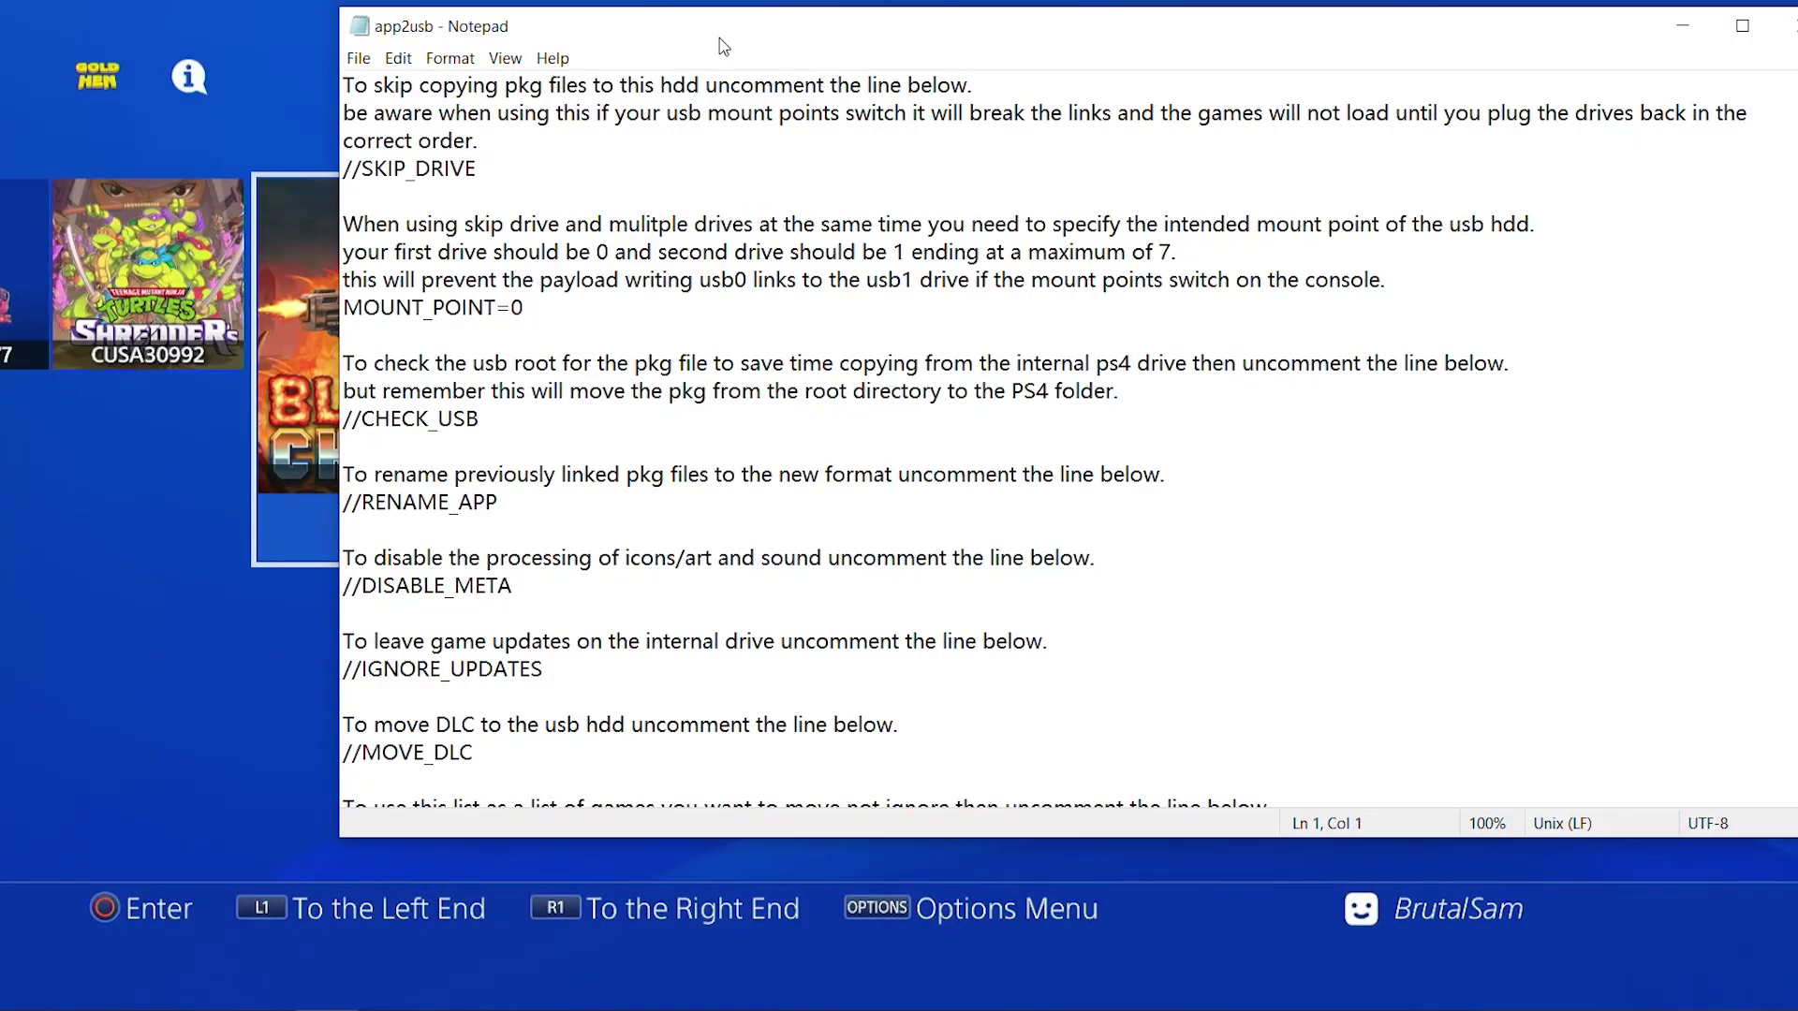
pyautogui.moveTo(726, 38); pyautogui.dragTo(1110, 57)
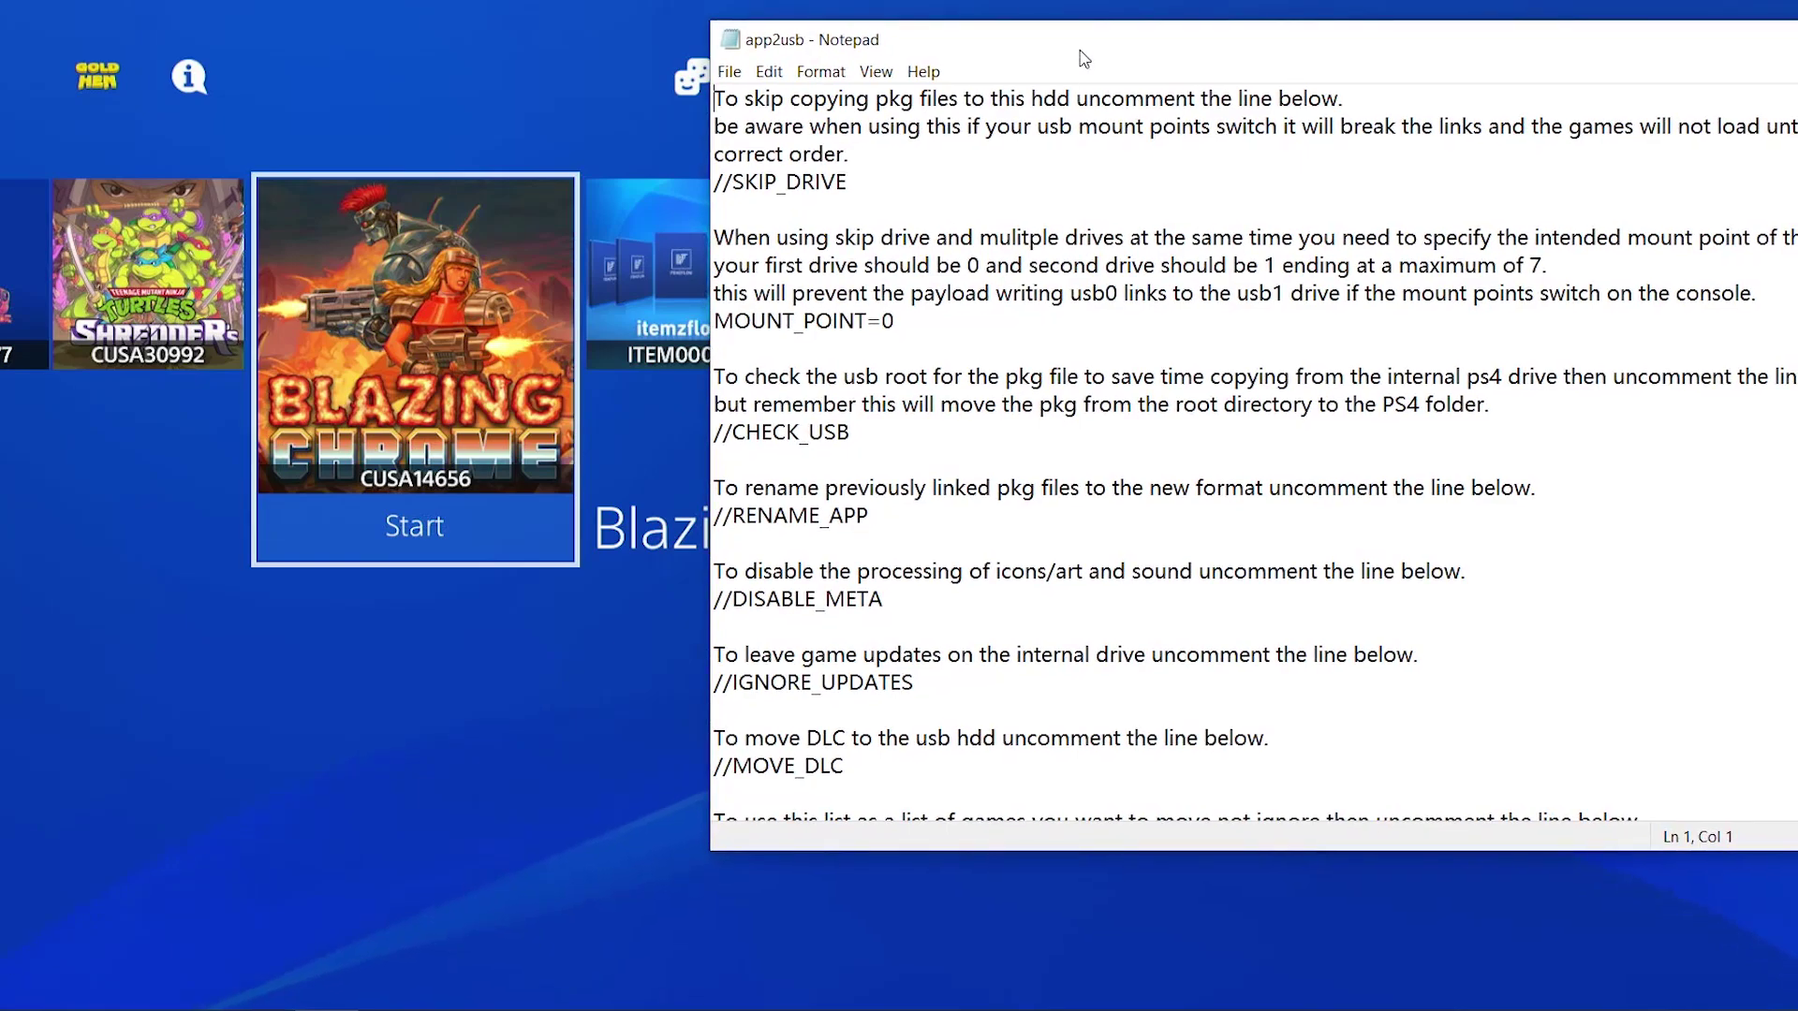
pyautogui.scroll(-2, 911, 530)
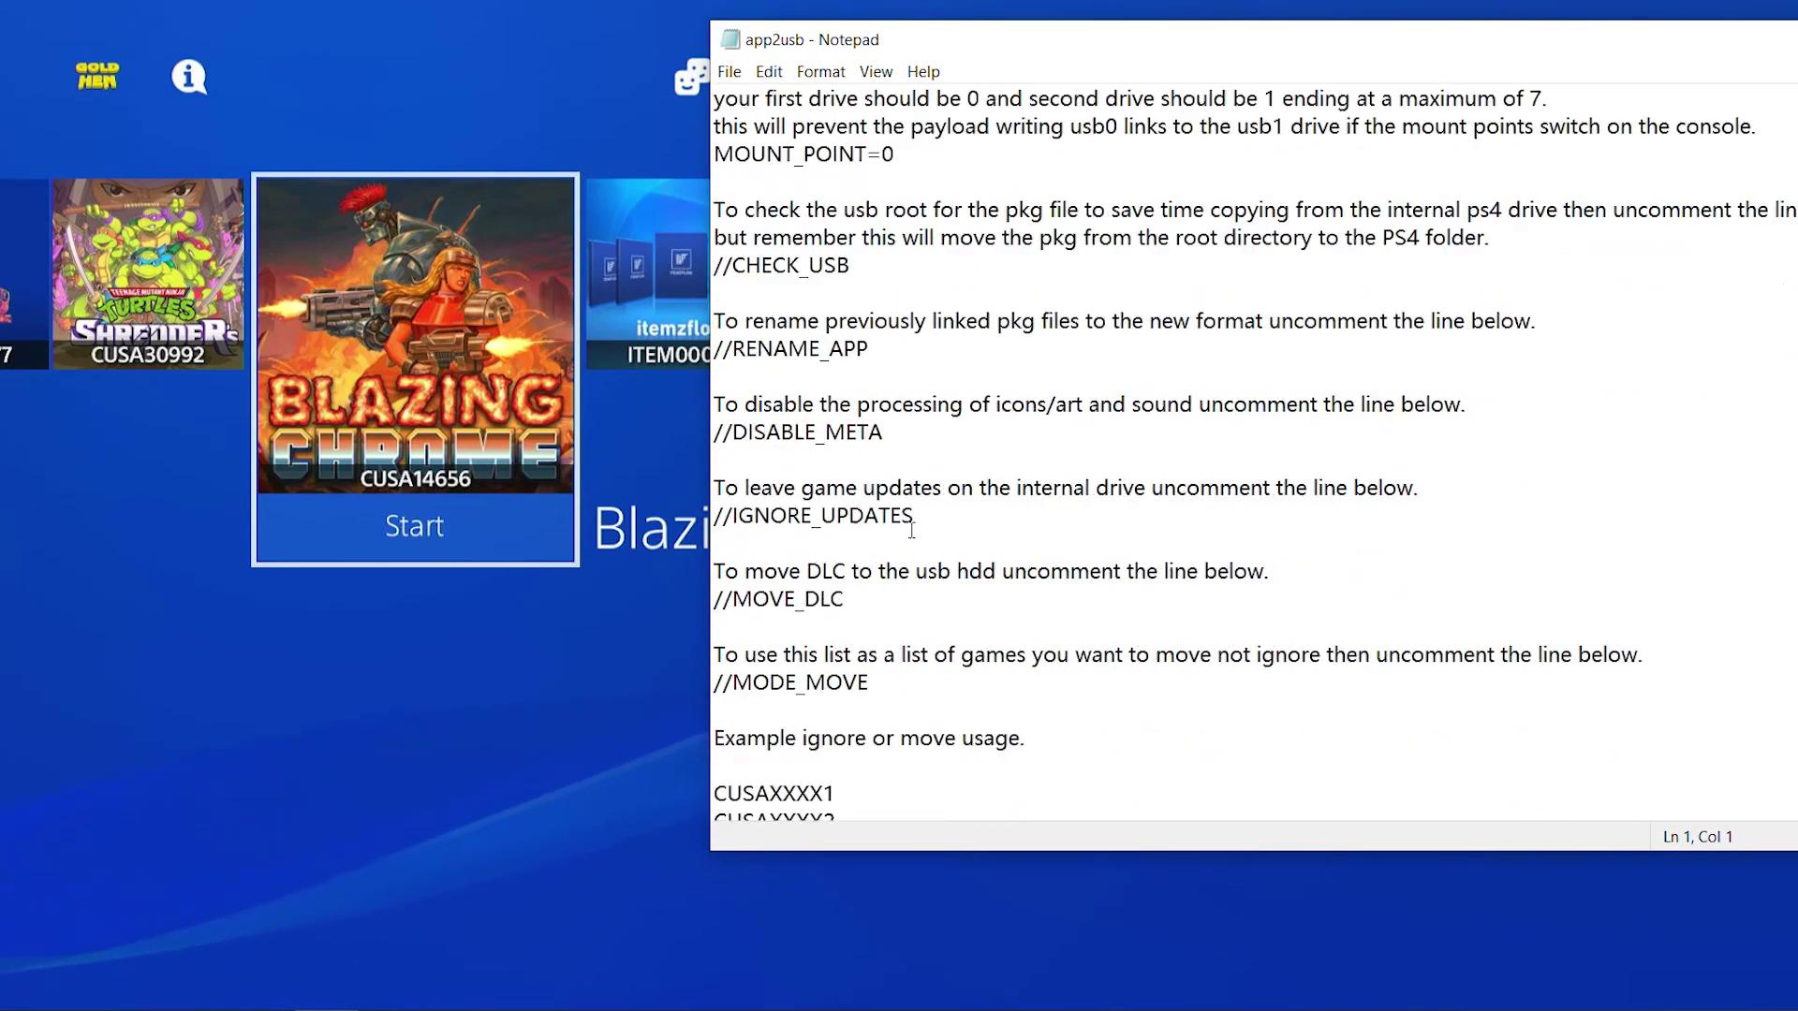
pyautogui.scroll(-1, 911, 530)
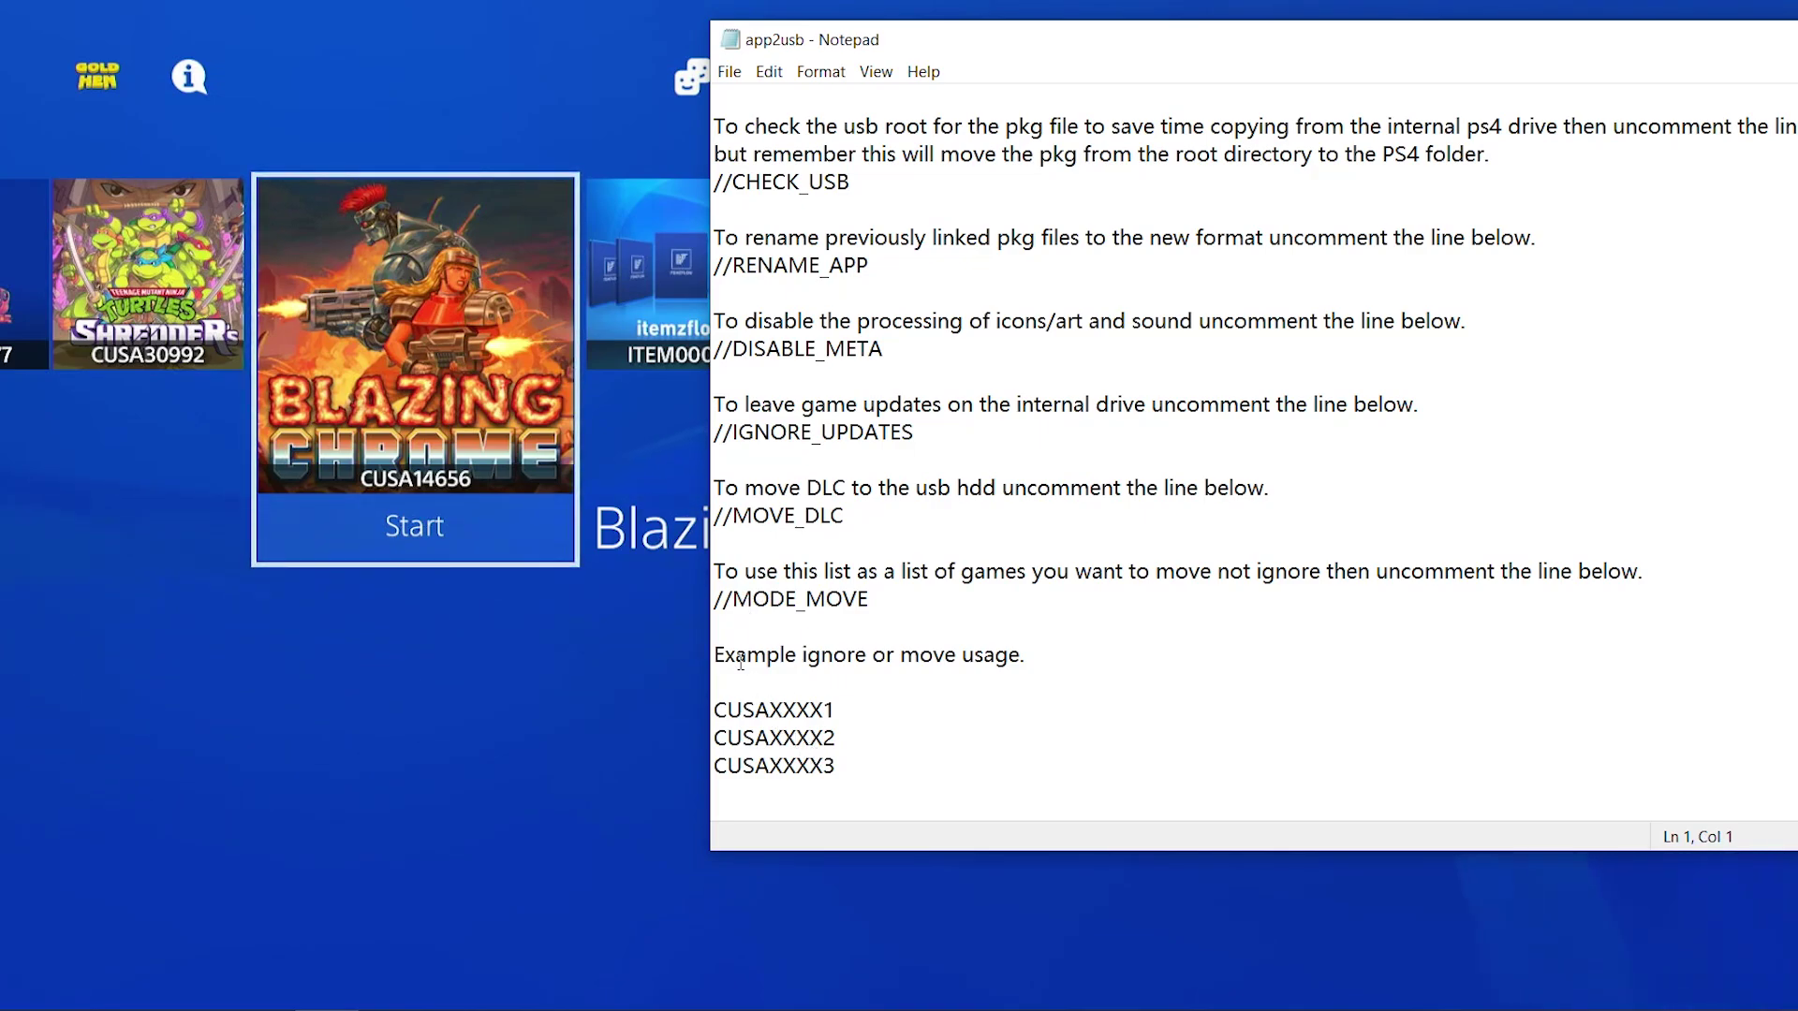
pyautogui.click(733, 604)
# Step: Uncomment MODE_MOVE and change the first two example IDs to CUSA14656 and CUSA24216
pyautogui.press('BackSpace')
pyautogui.press('BackSpace')
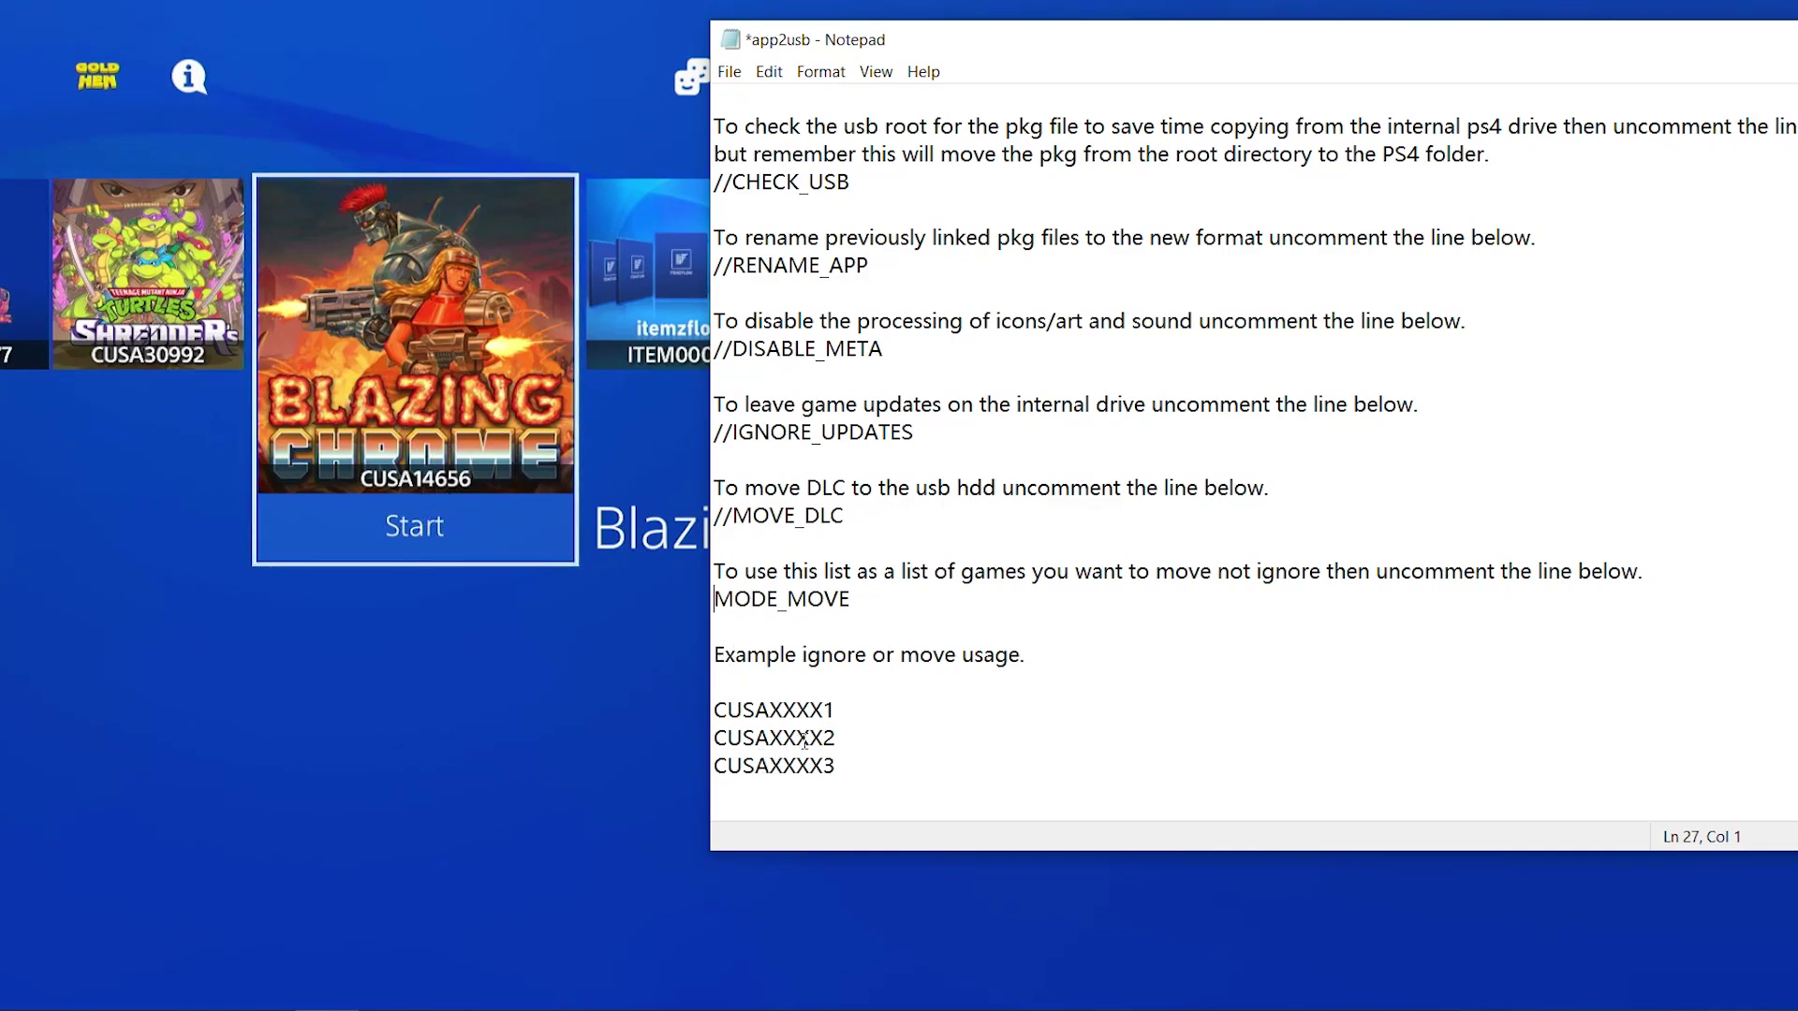
pyautogui.moveTo(776, 709); pyautogui.dragTo(888, 704)
pyautogui.write('146')
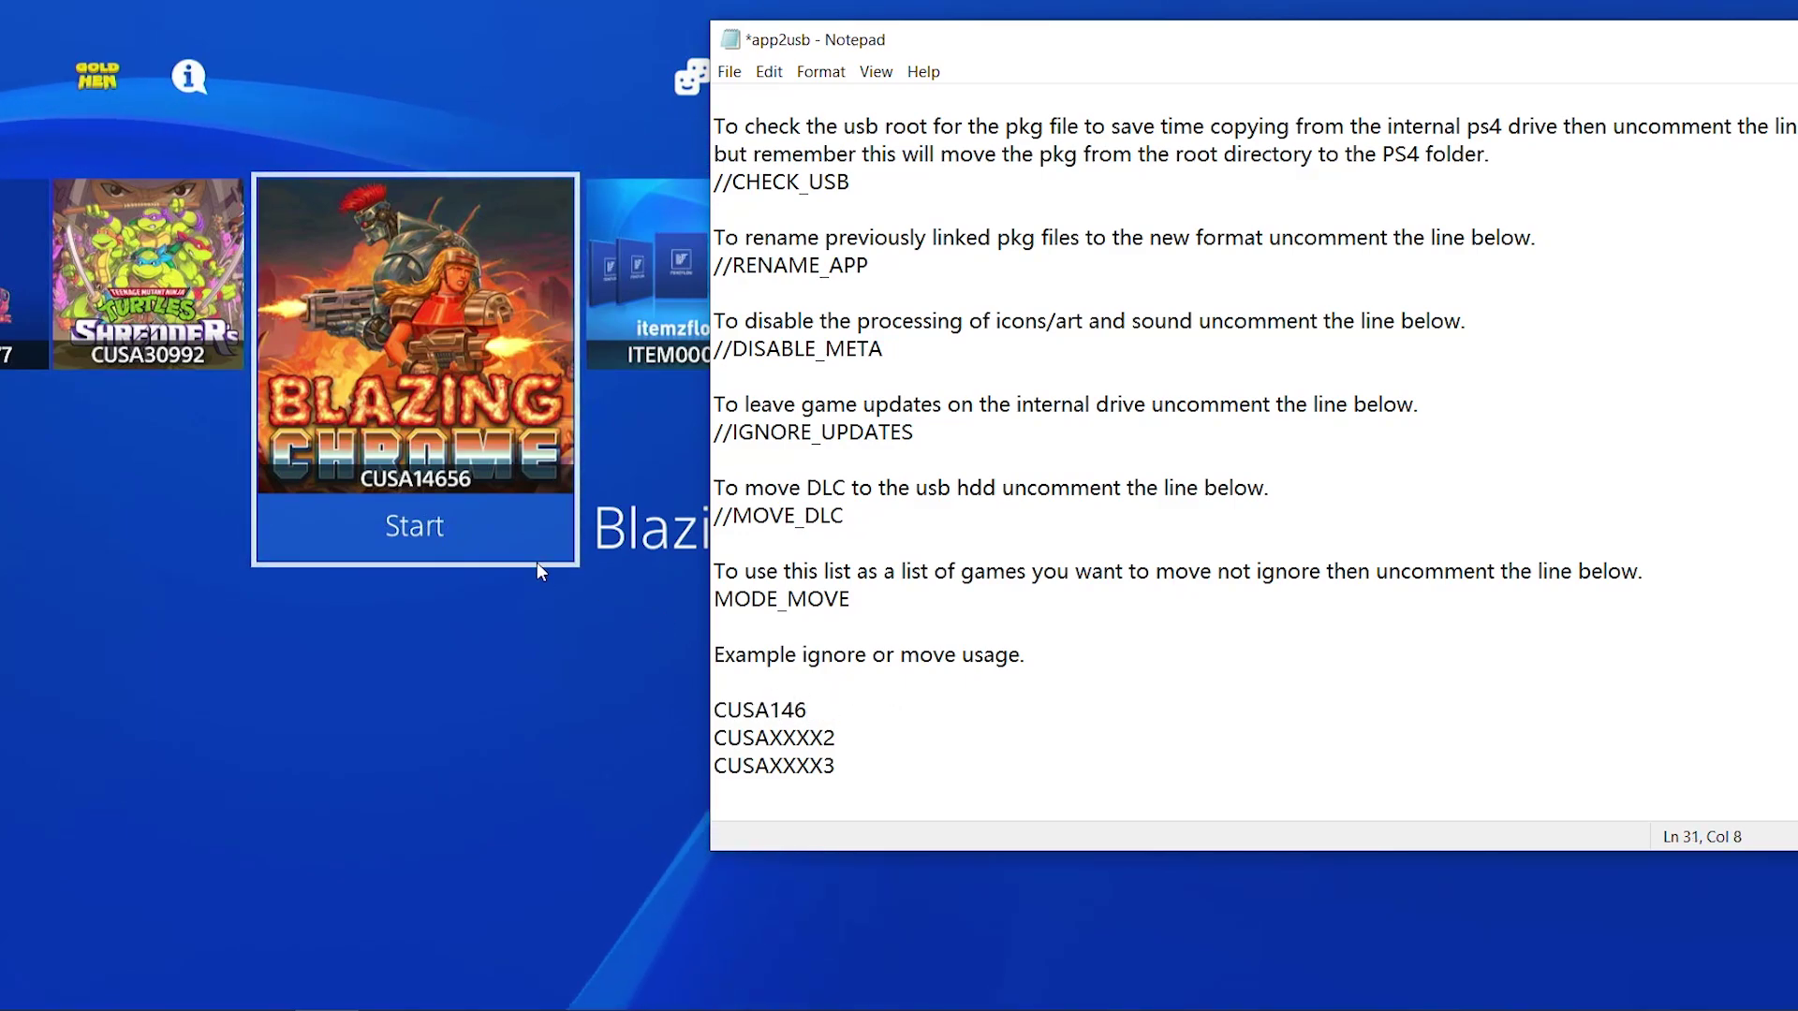
pyautogui.write('56')
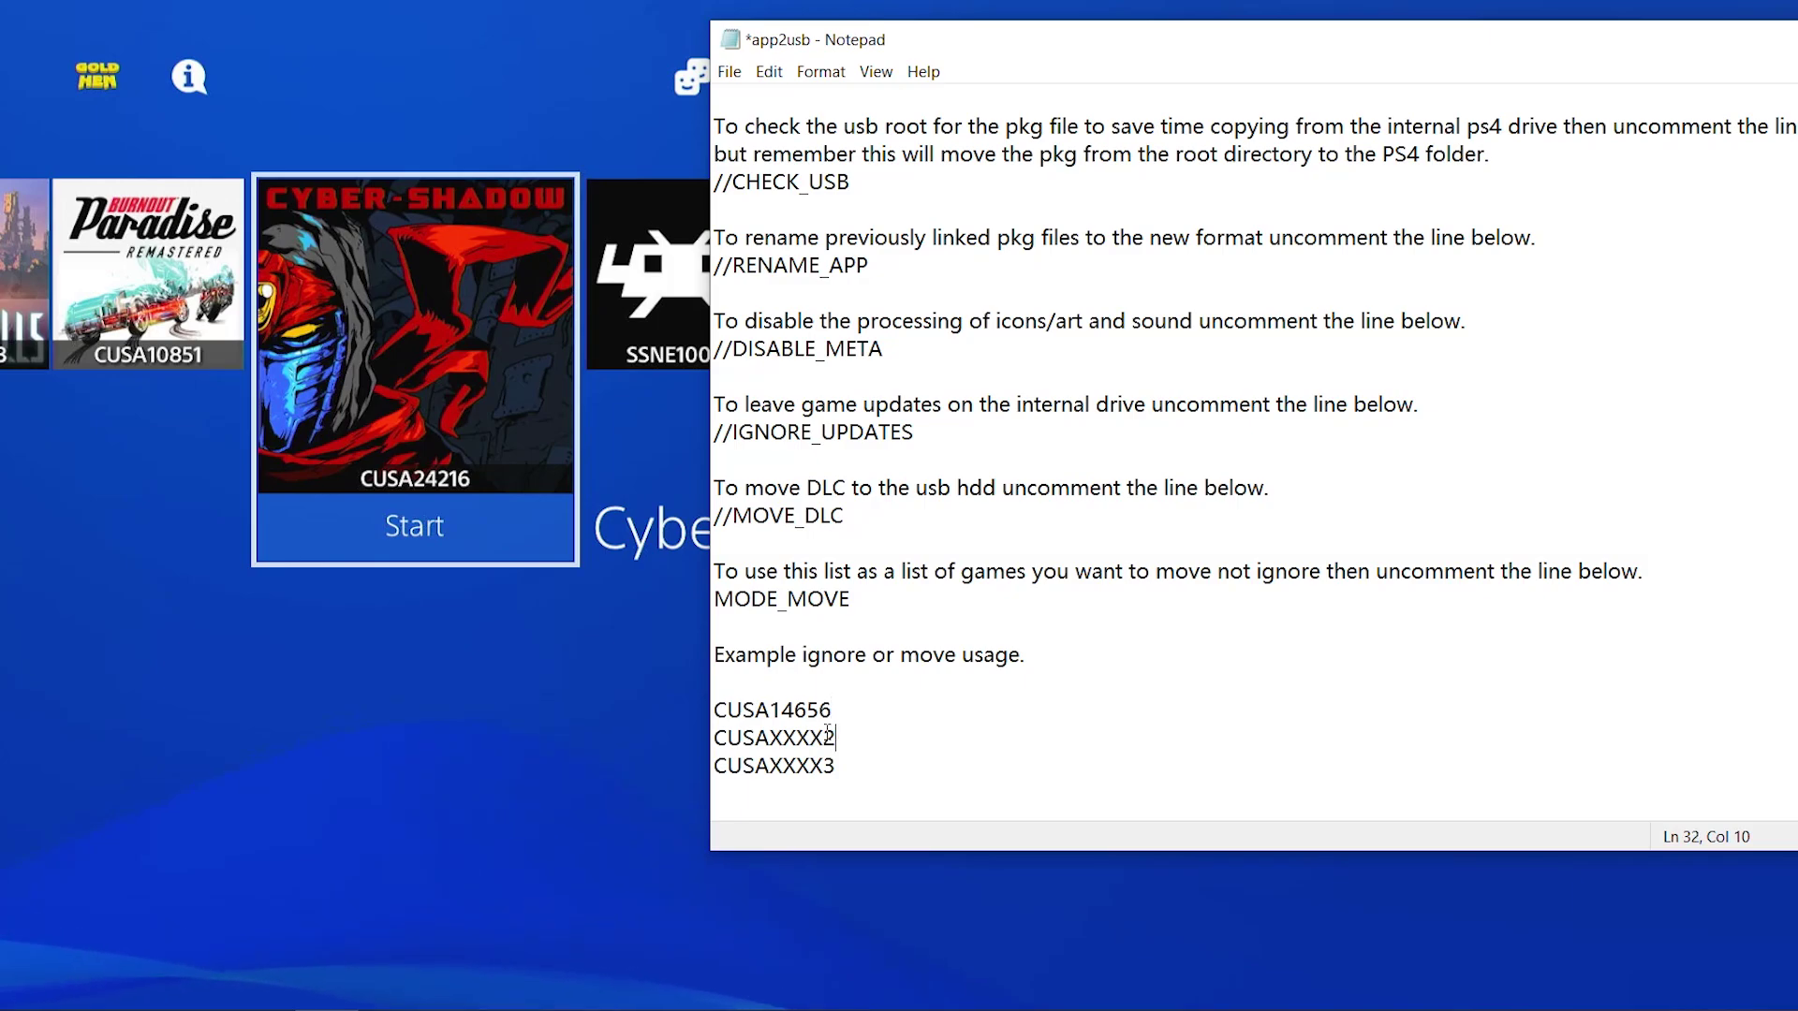
pyautogui.moveTo(836, 738); pyautogui.dragTo(770, 738)
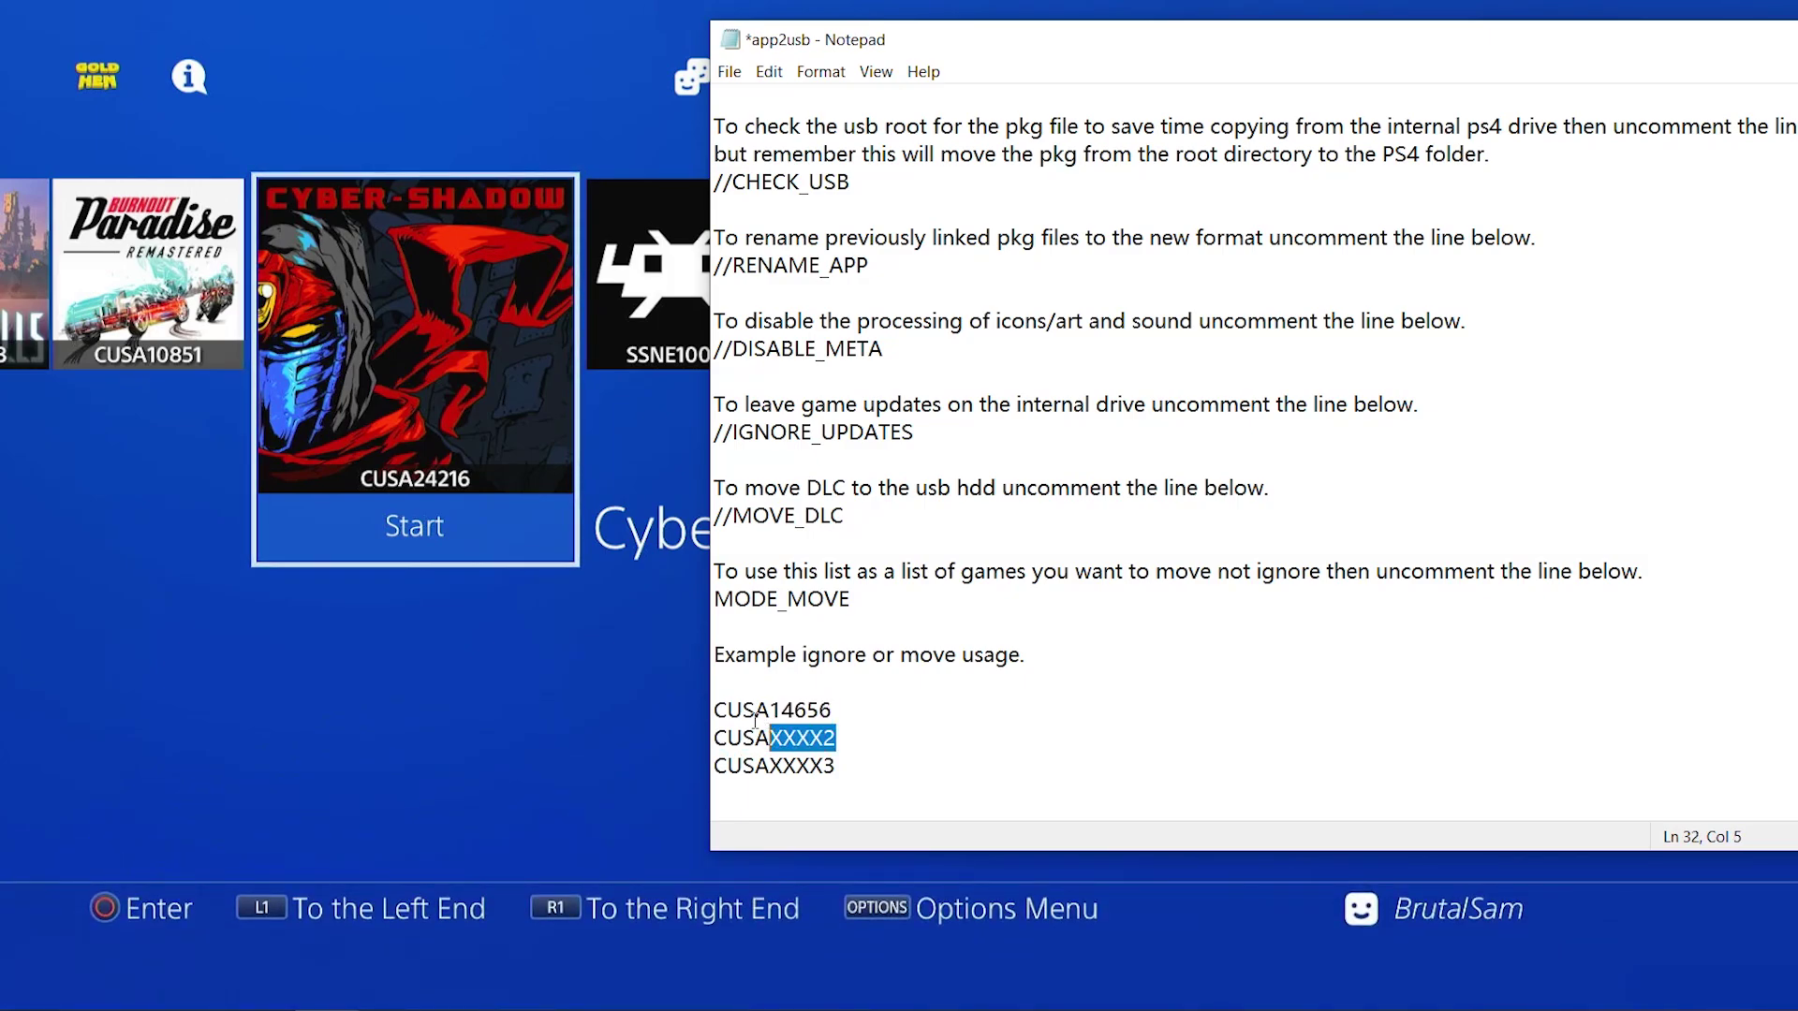
pyautogui.write('2')
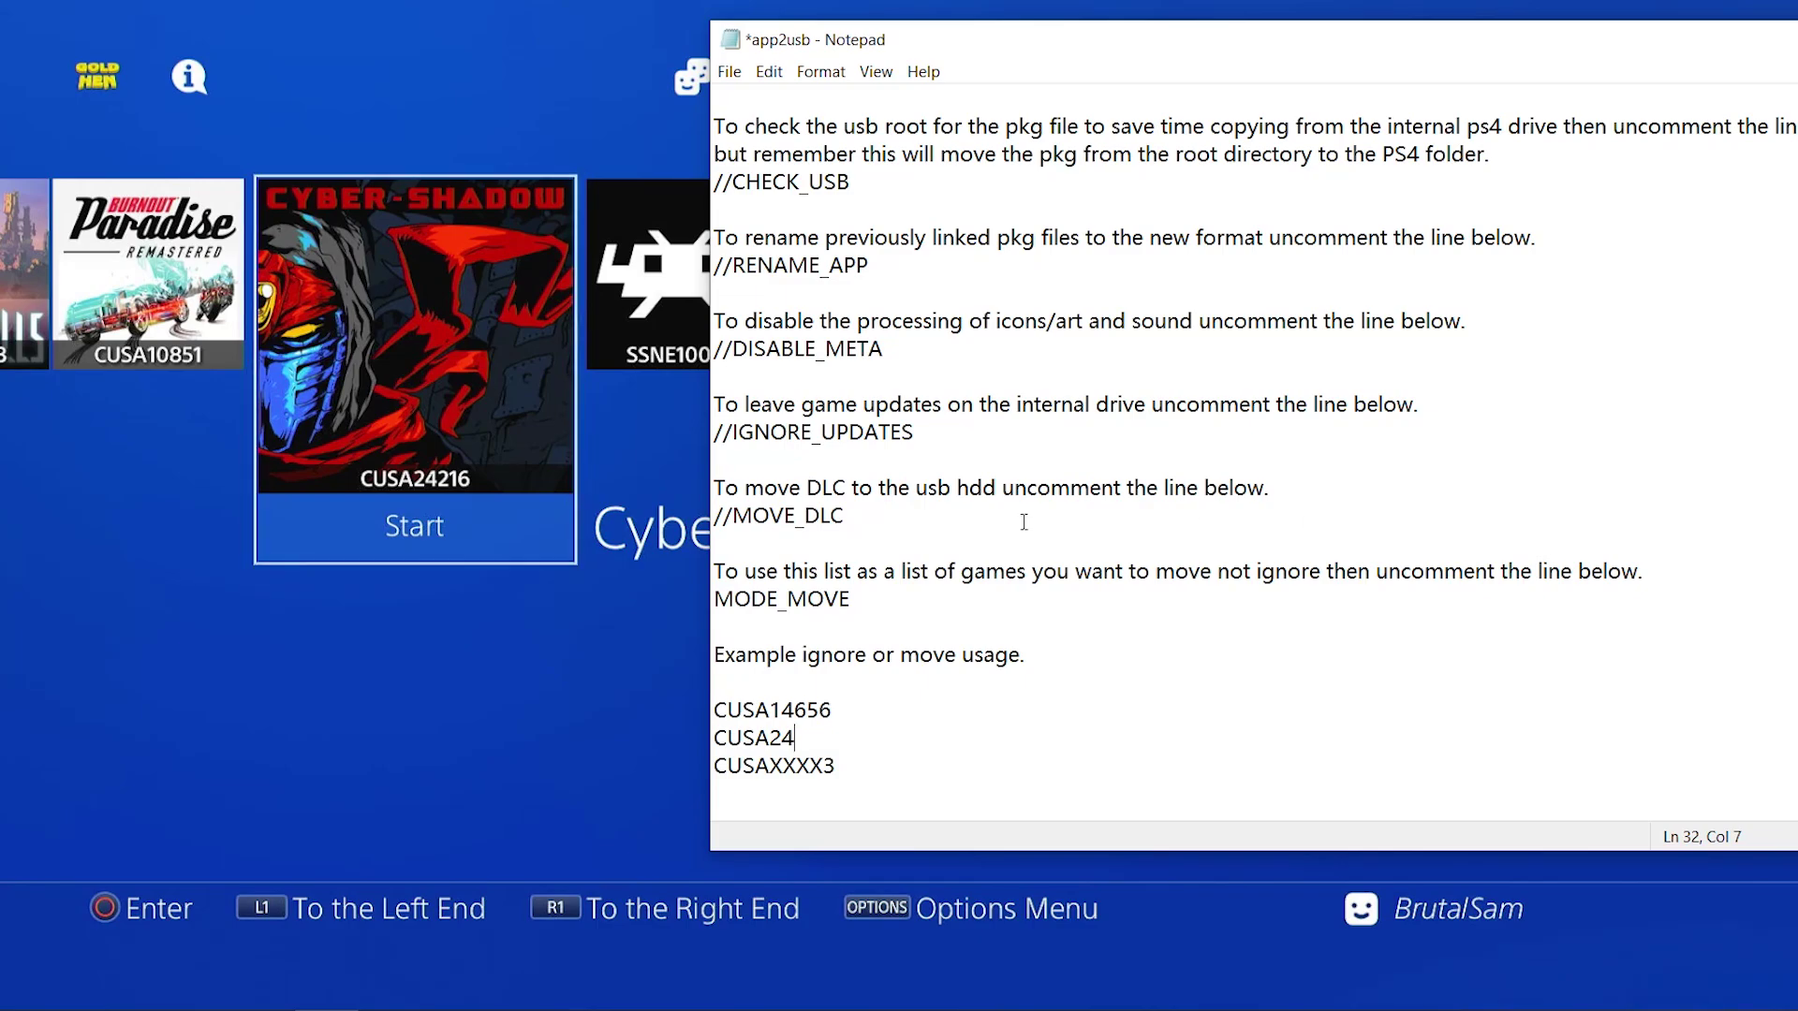
pyautogui.write('216')
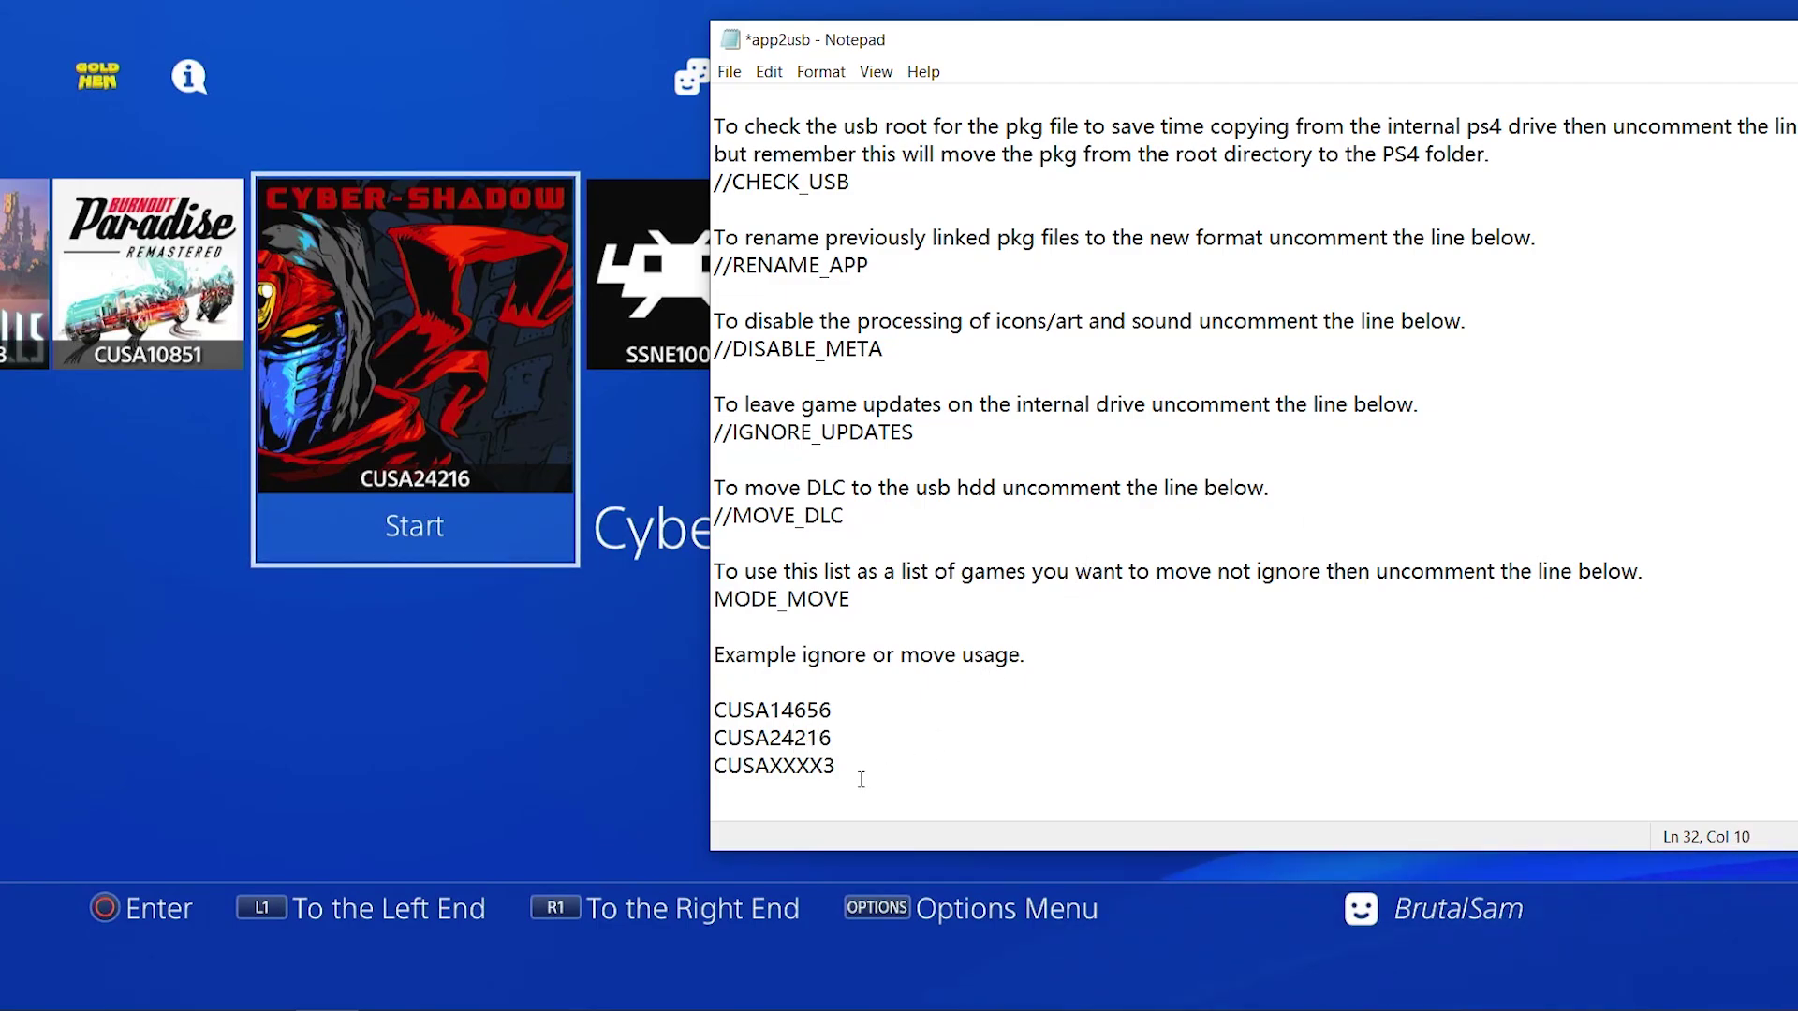
# Step: Delete the third example ID CUSAXXXX3 and save app2usb.ini
pyautogui.moveTo(843, 767); pyautogui.dragTo(714, 768)
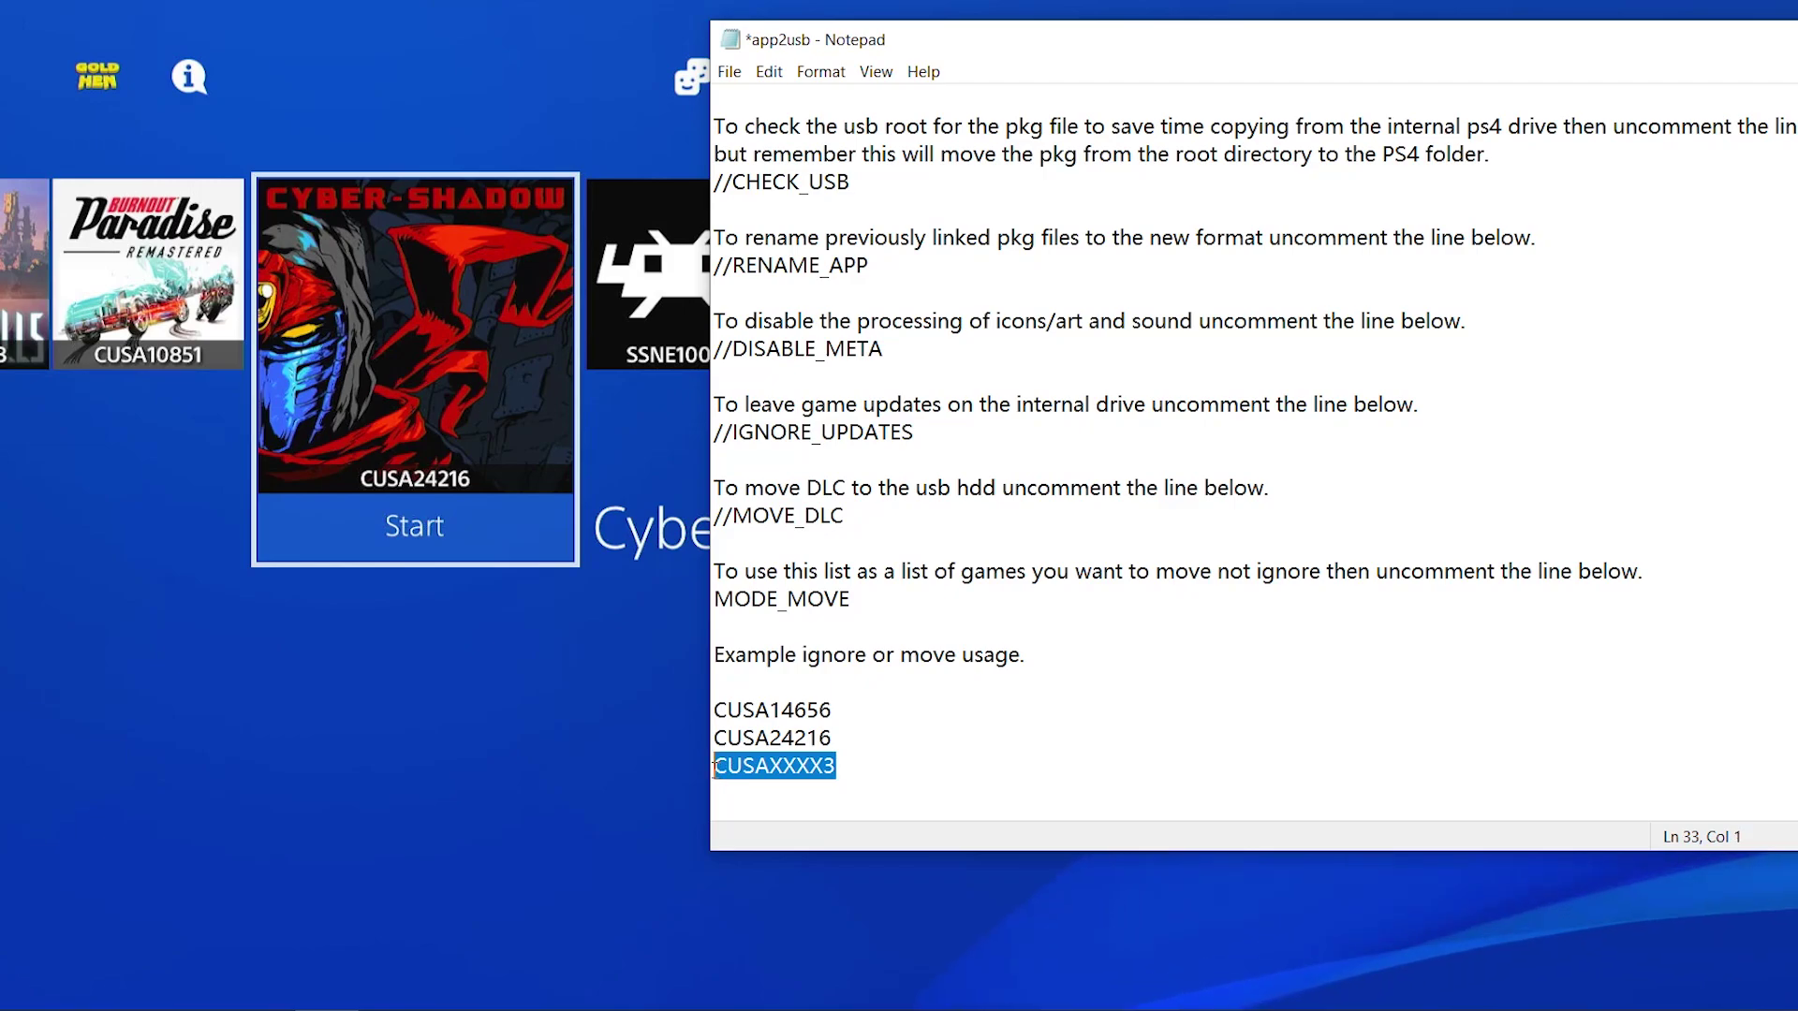
pyautogui.press('BackSpace')
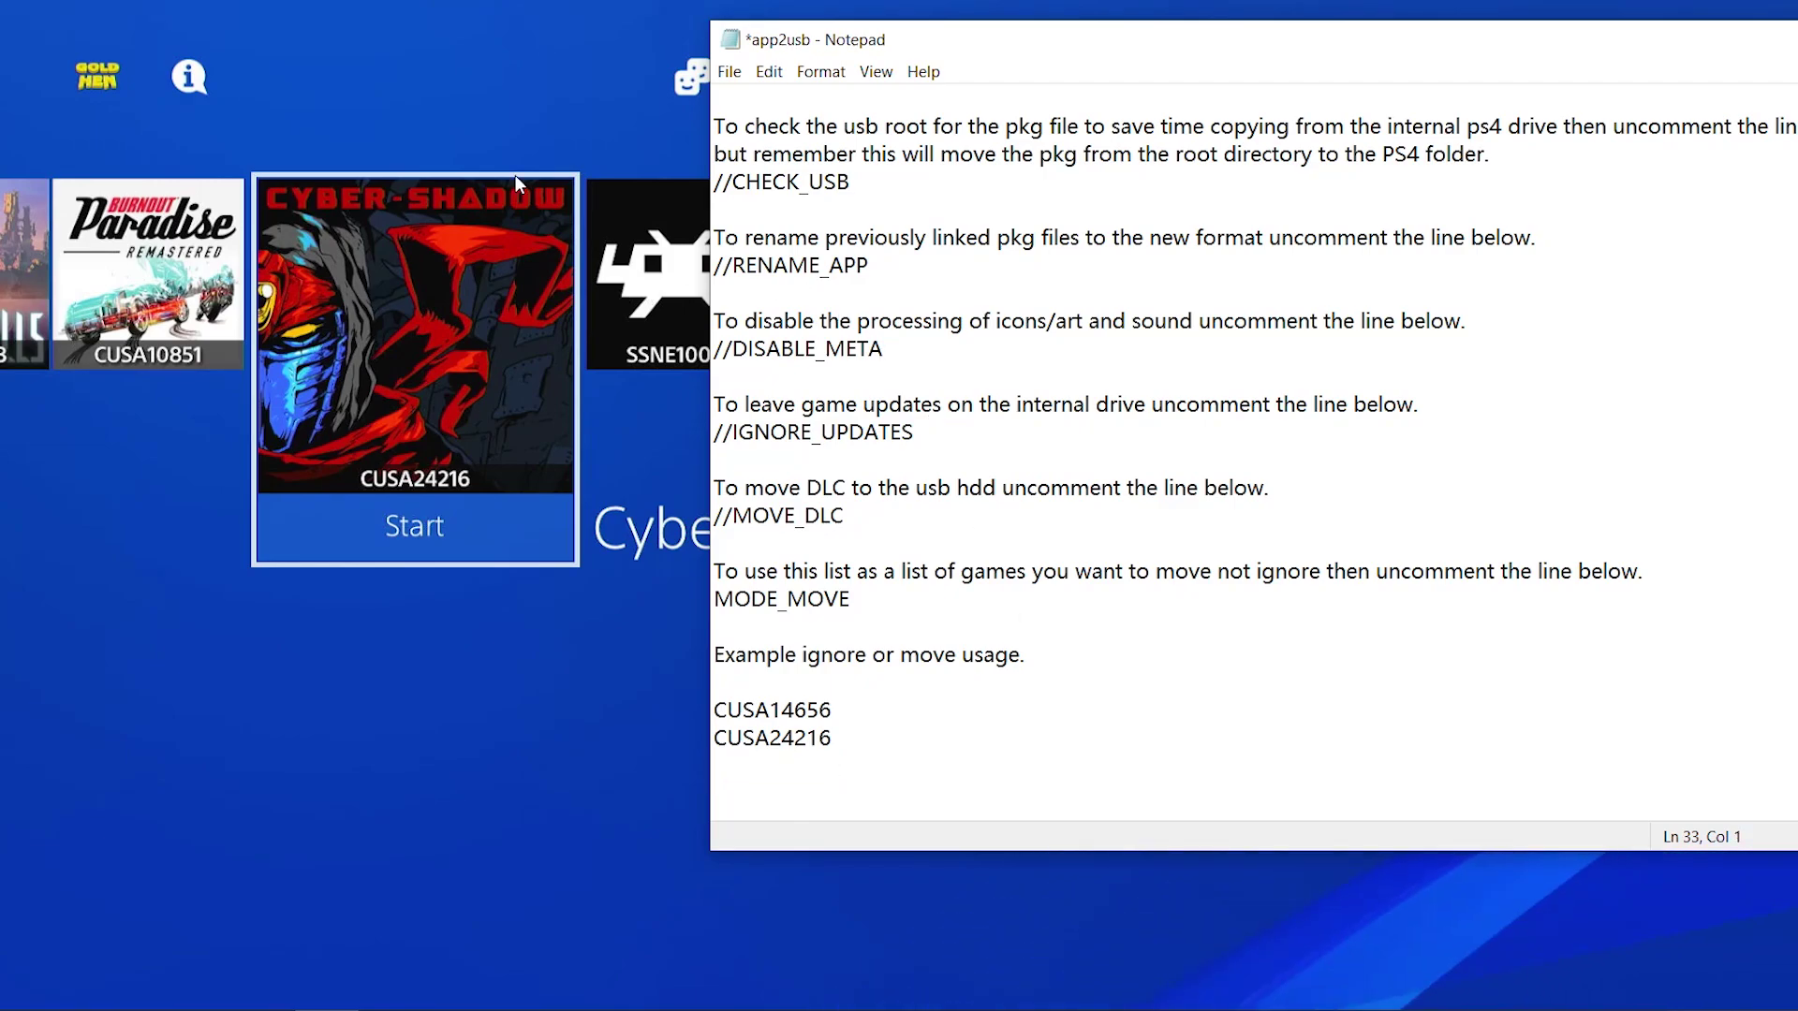
pyautogui.click(729, 74)
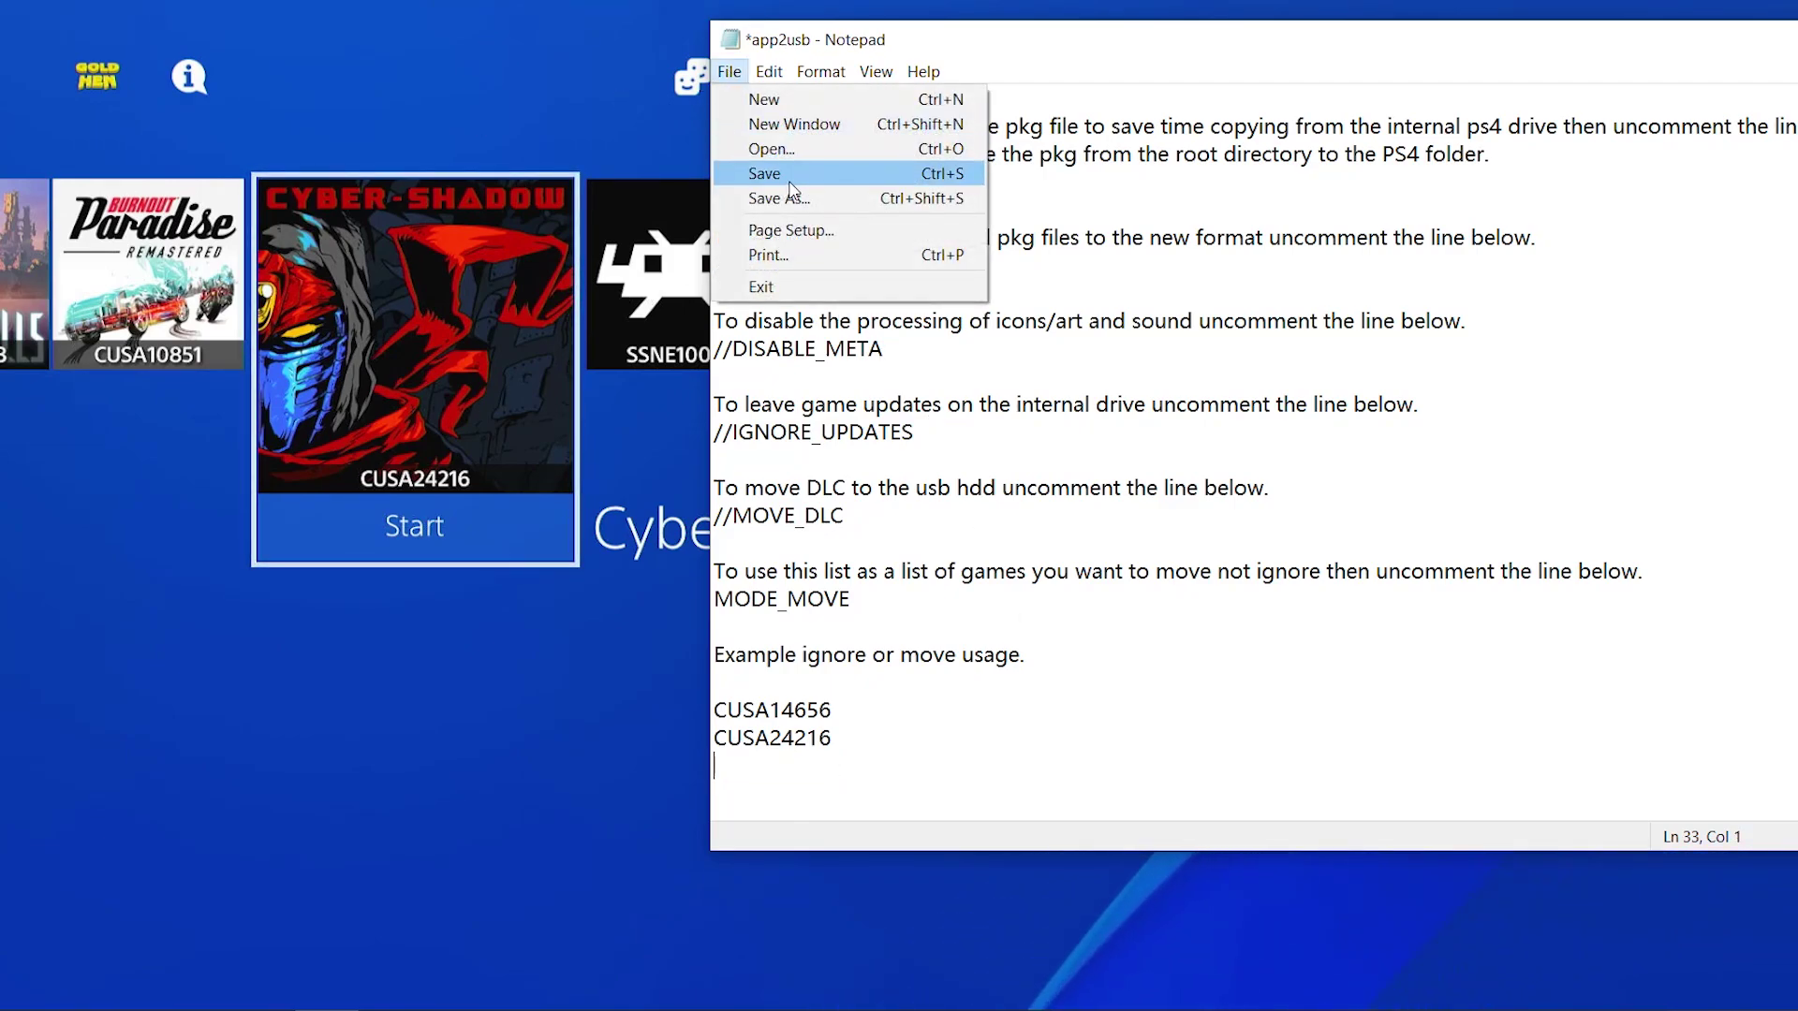
pyautogui.click(801, 174)
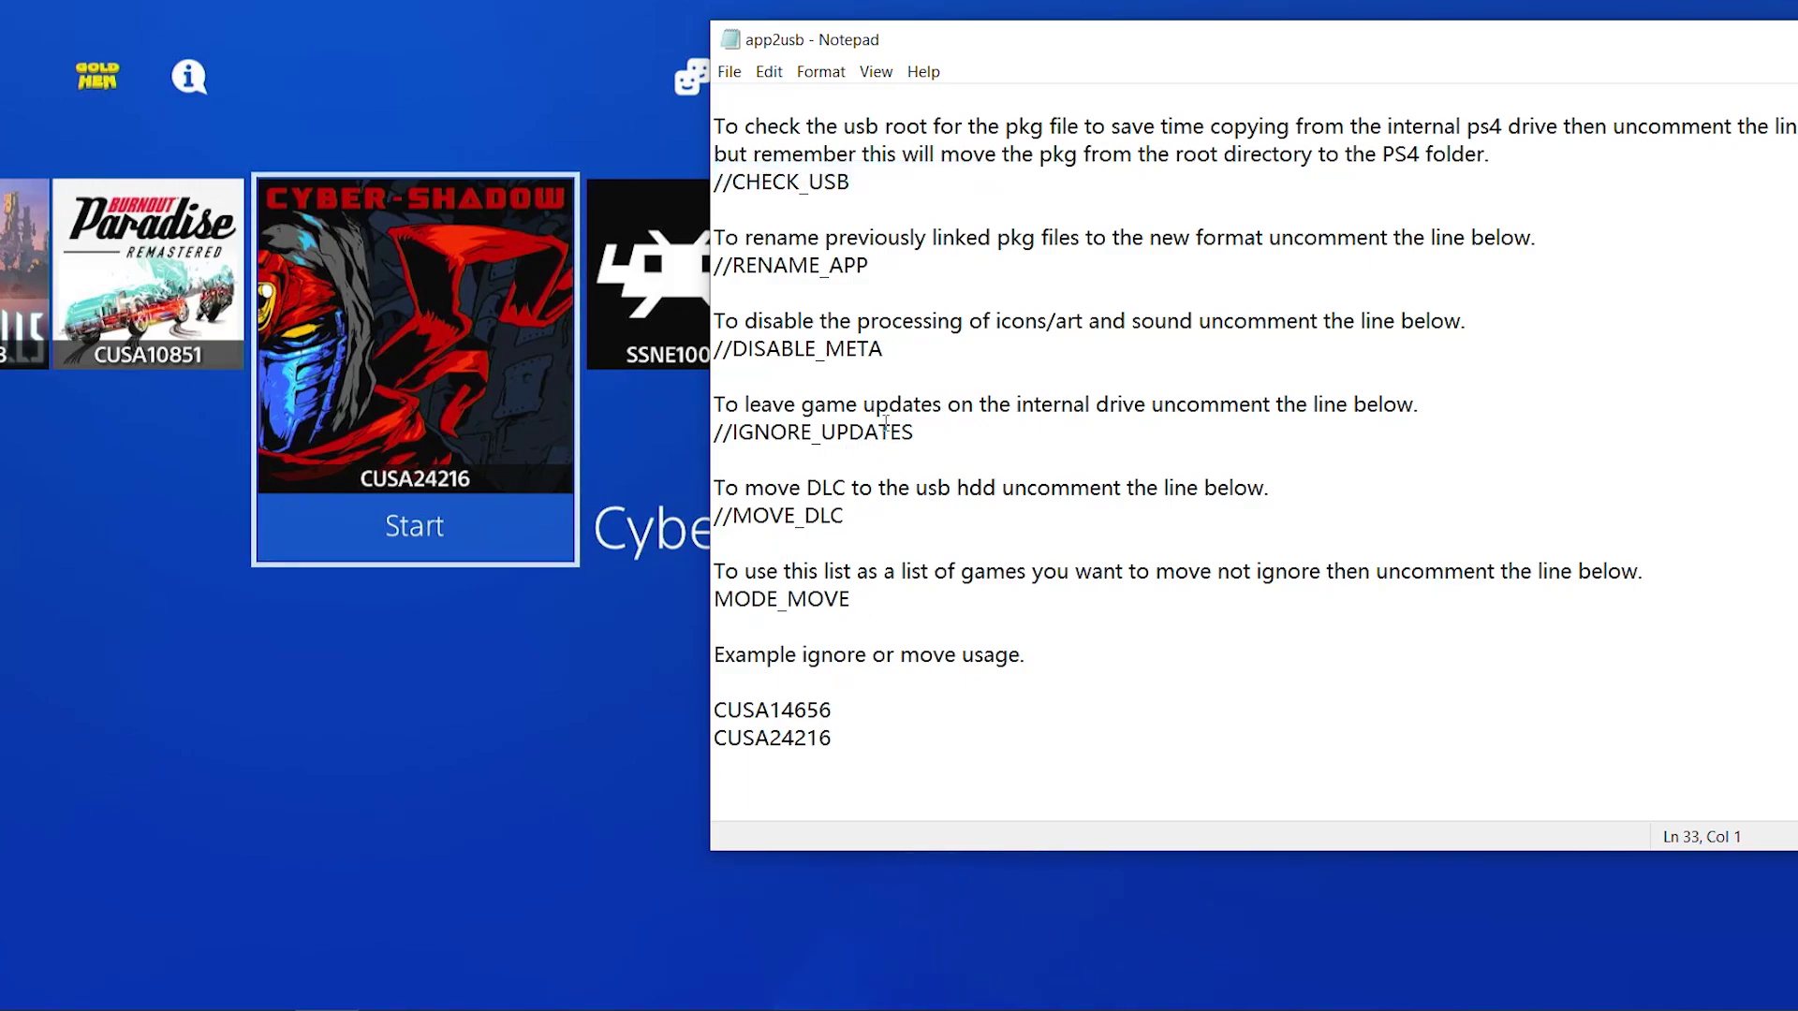
# Step: Remove the // comment markers from the IGNORE_UPDATES and MOVE_DLC lines
pyautogui.moveTo(934, 433); pyautogui.dragTo(713, 433)
pyautogui.click(755, 432)
pyautogui.moveTo(845, 516); pyautogui.dragTo(752, 516)
pyautogui.click(805, 562)
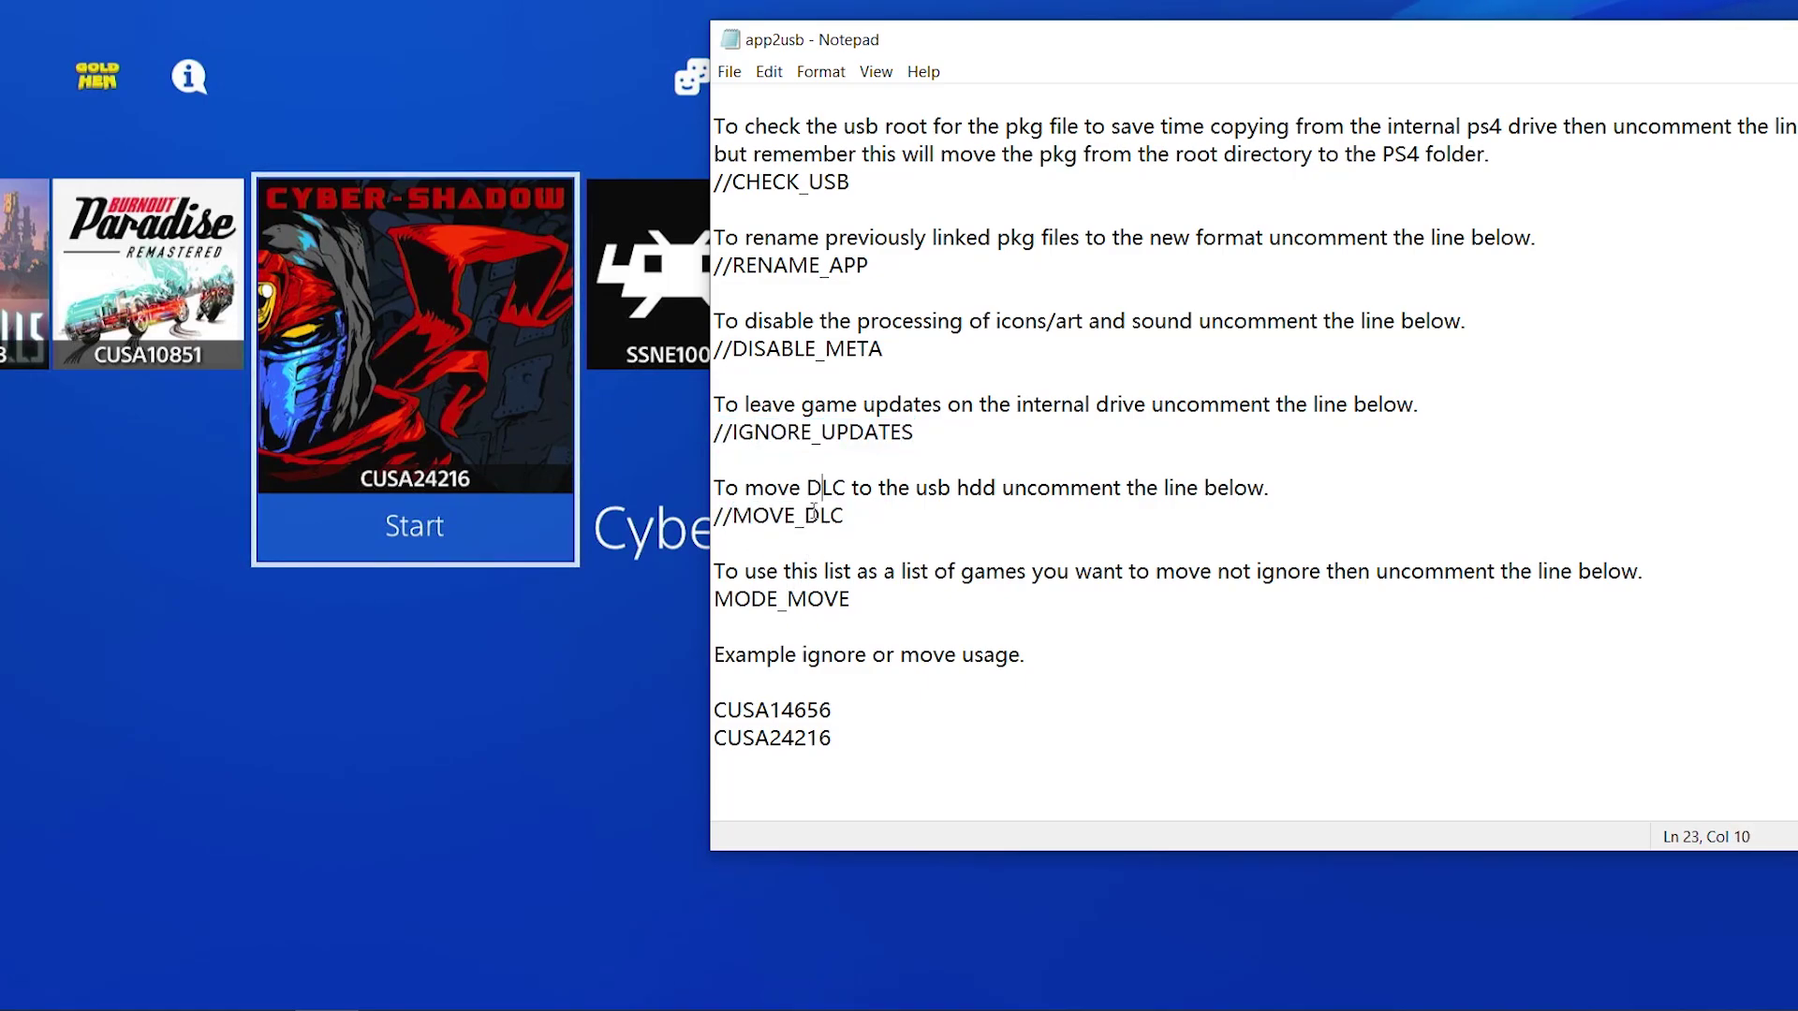
pyautogui.click(738, 432)
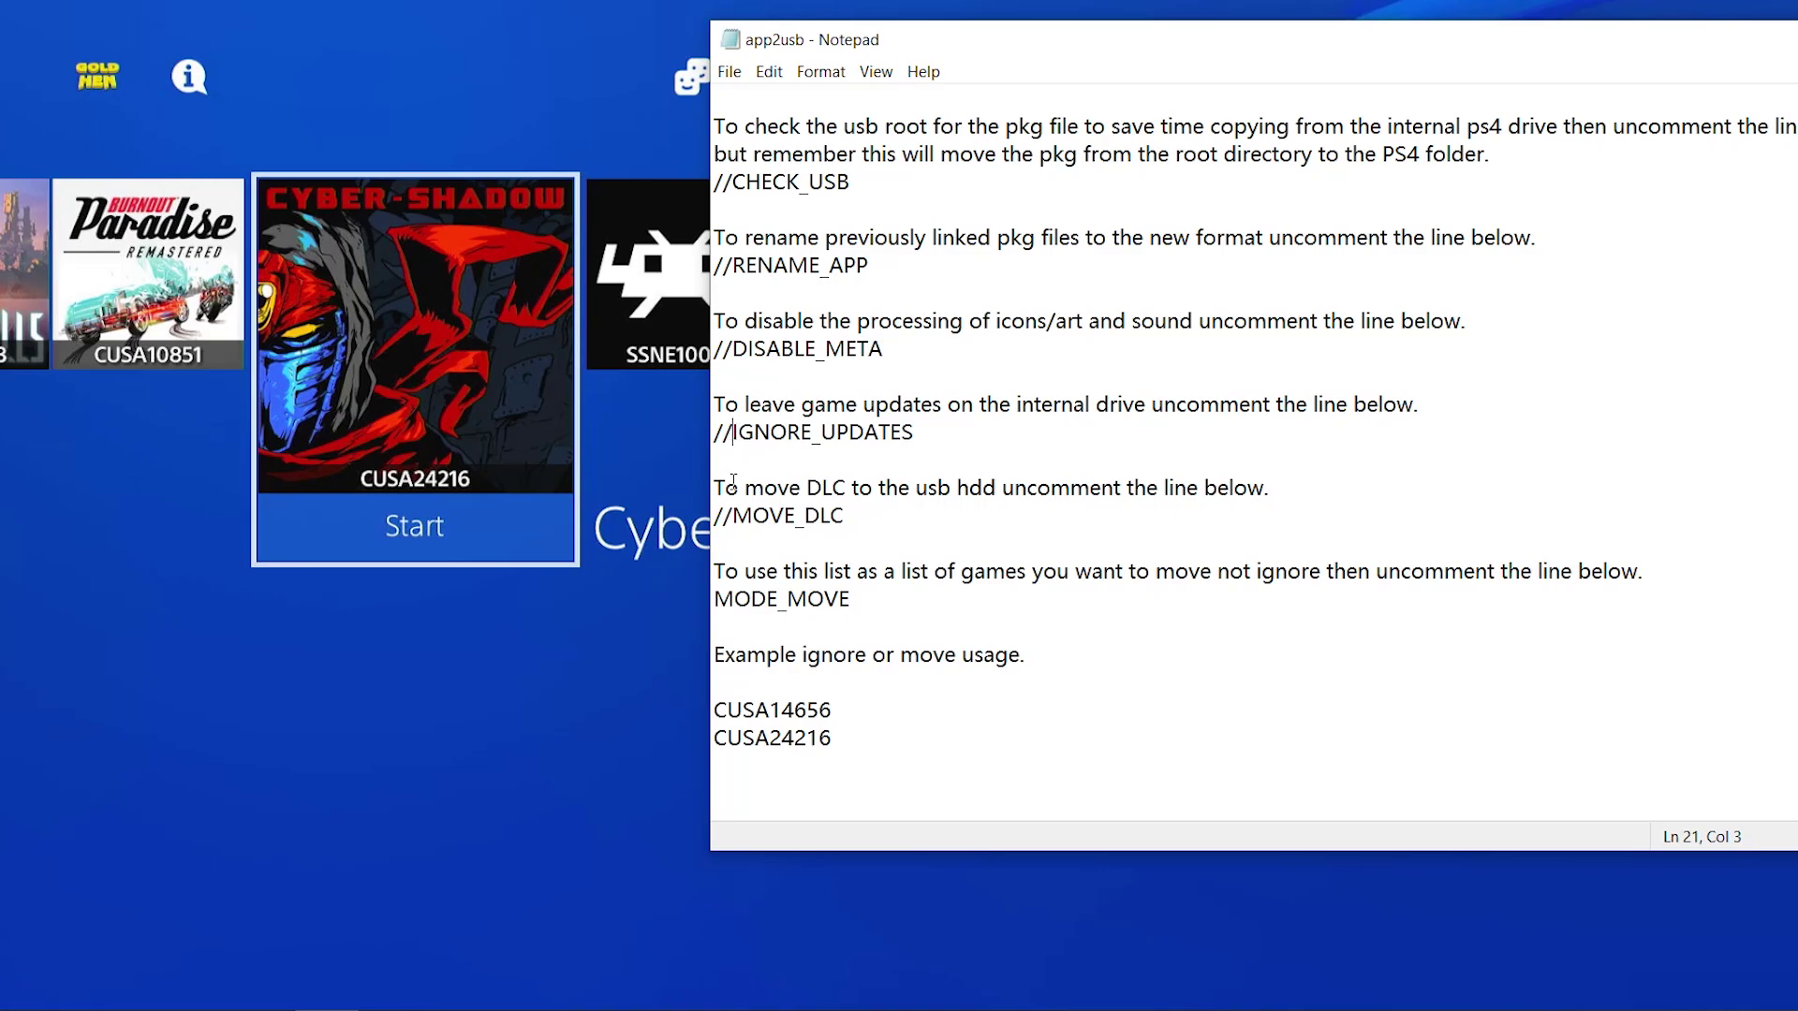
pyautogui.press('BackSpace')
pyautogui.press('BackSpace')
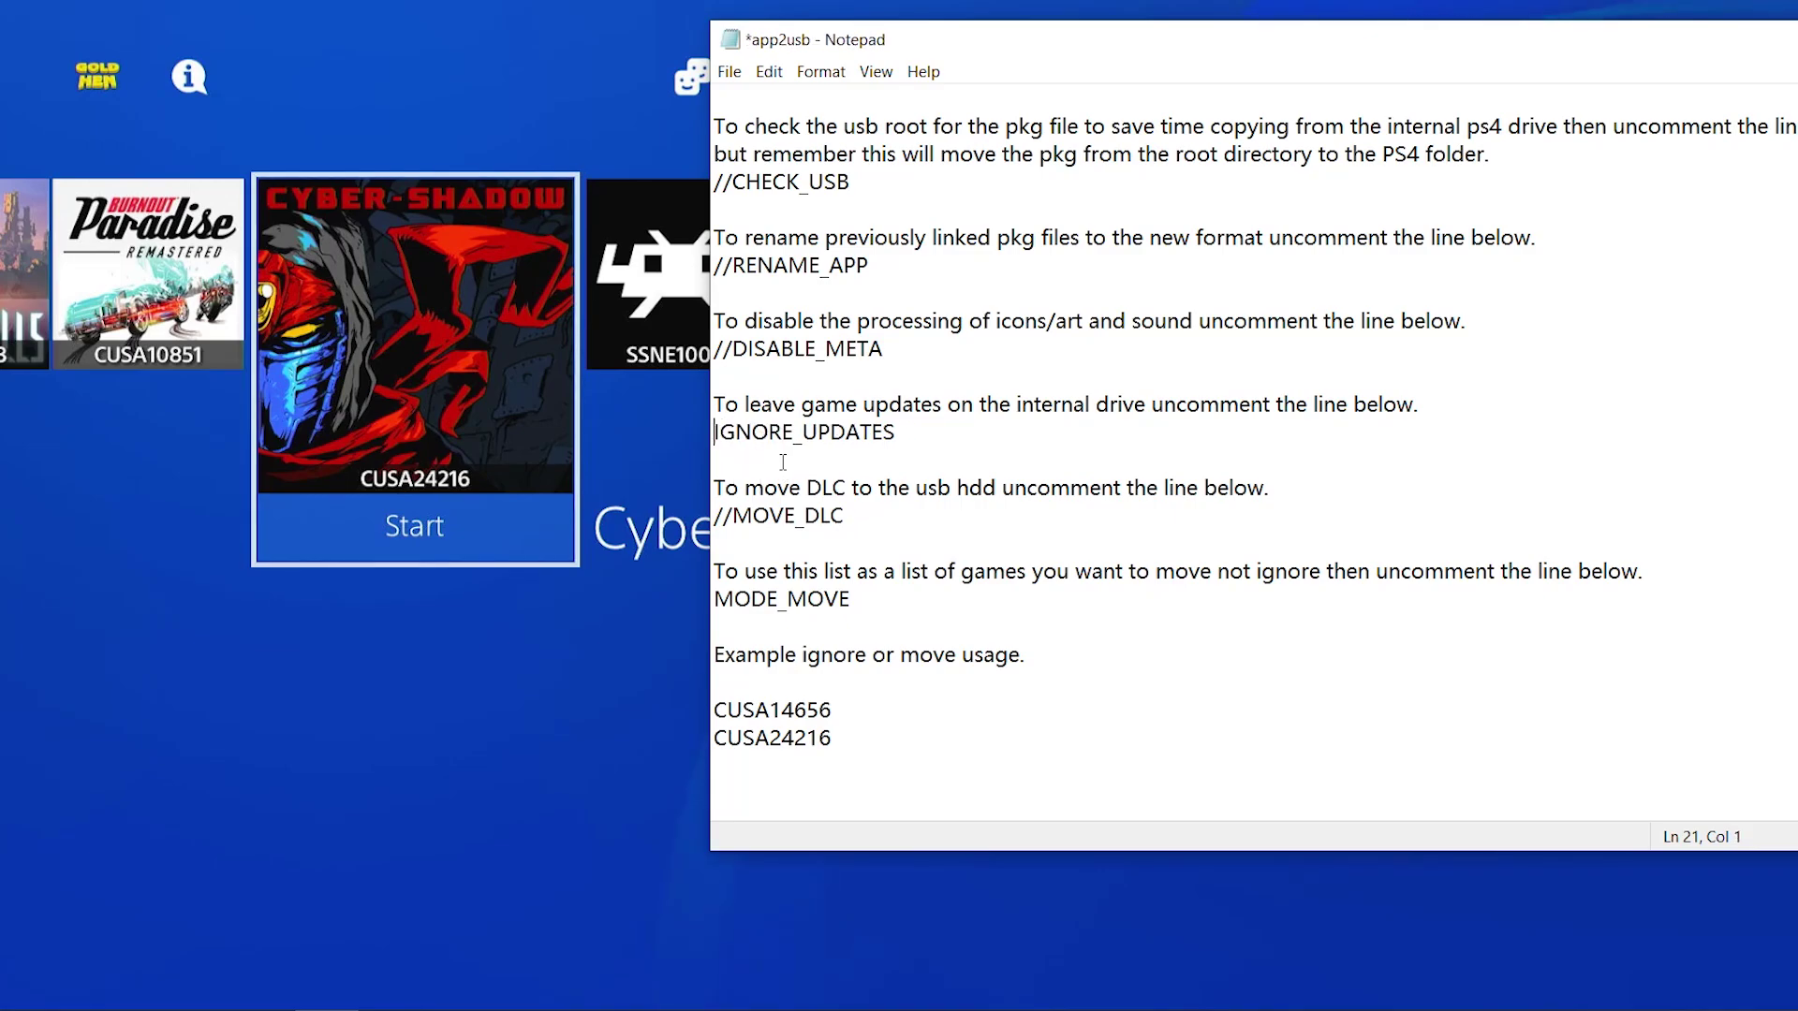
pyautogui.click(730, 519)
pyautogui.press('BackSpace')
pyautogui.press('BackSpace')
# Step: Restore // before both lines and save app2usb.ini again
pyautogui.press('Up')
pyautogui.press('Up')
pyautogui.press('Up')
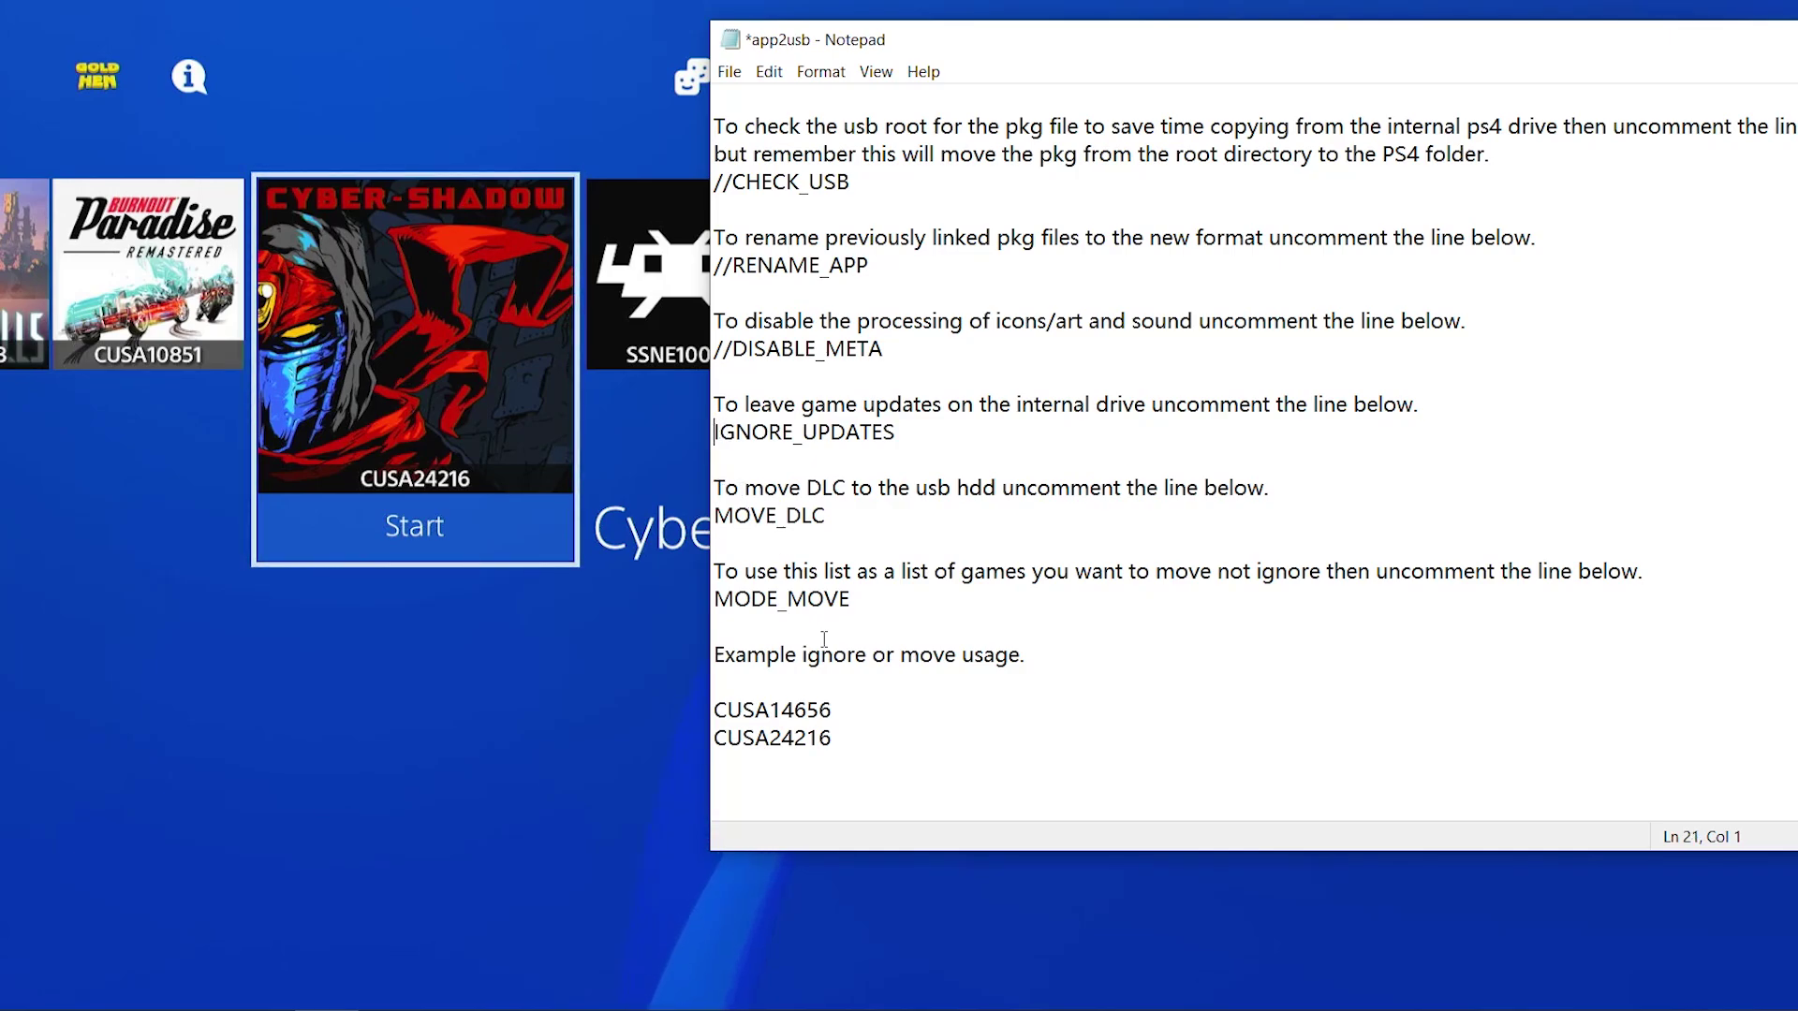
pyautogui.write('//')
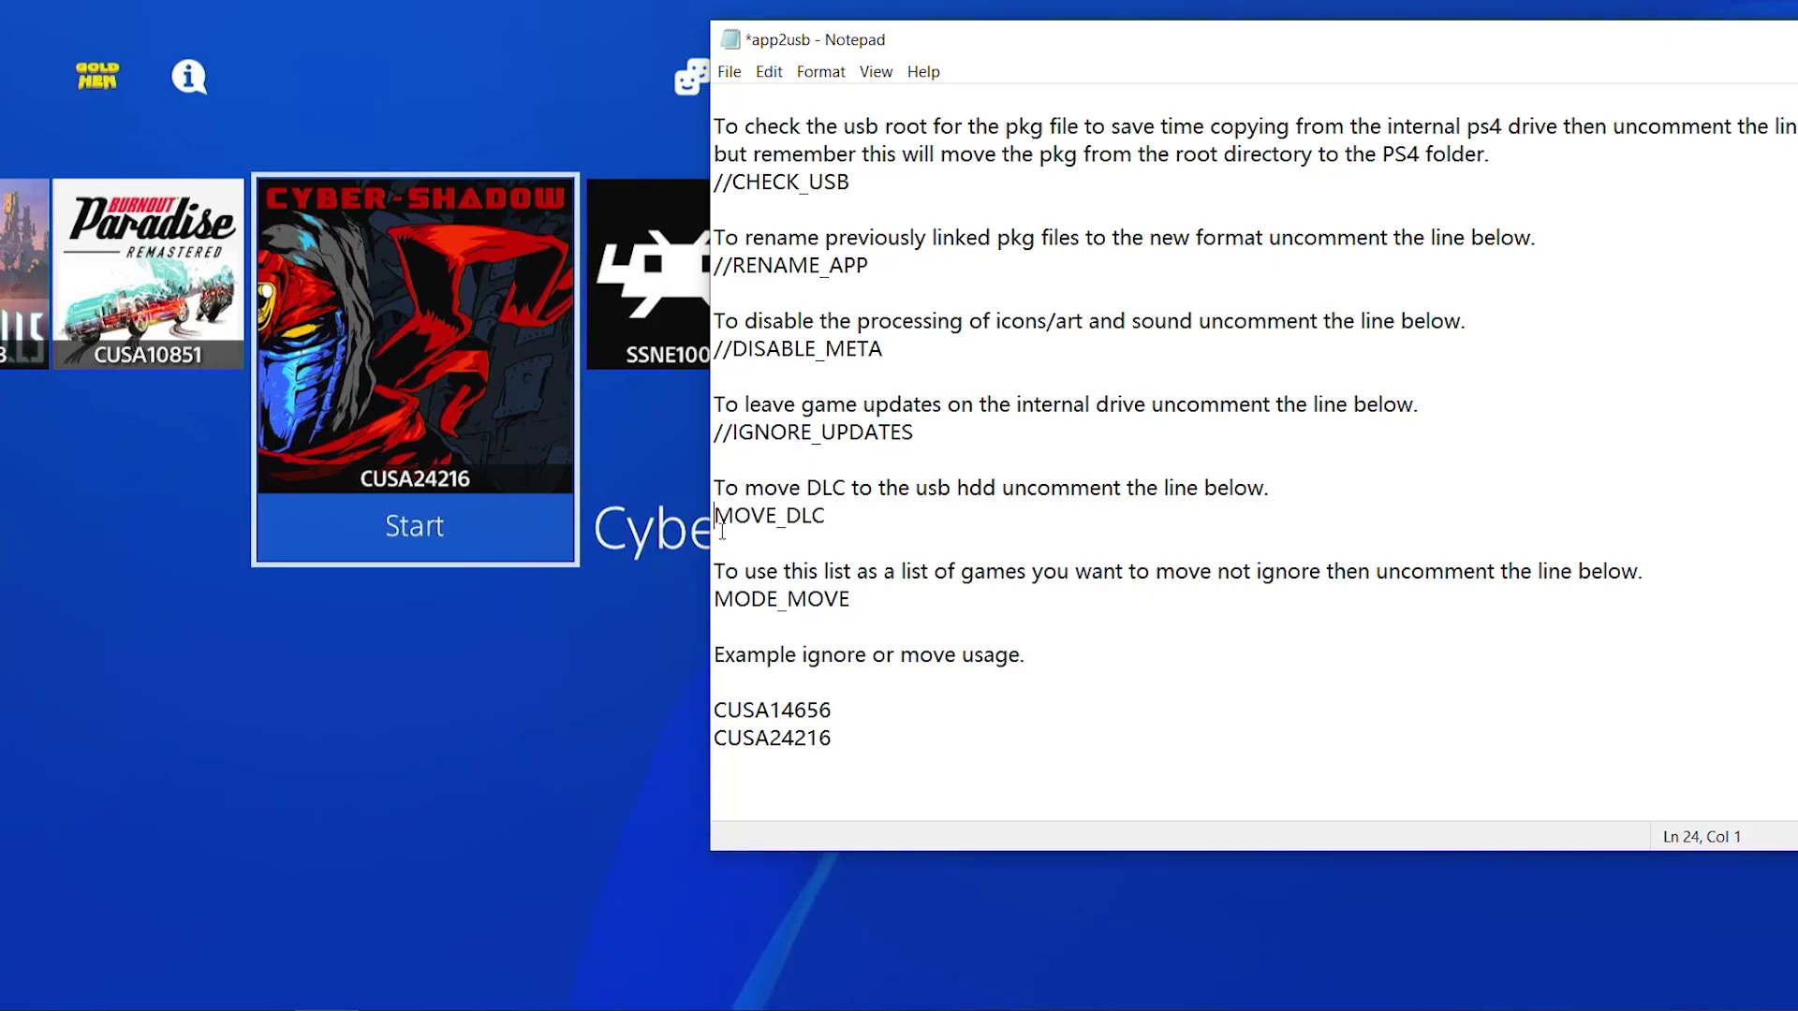
pyautogui.click(716, 518)
pyautogui.write('//')
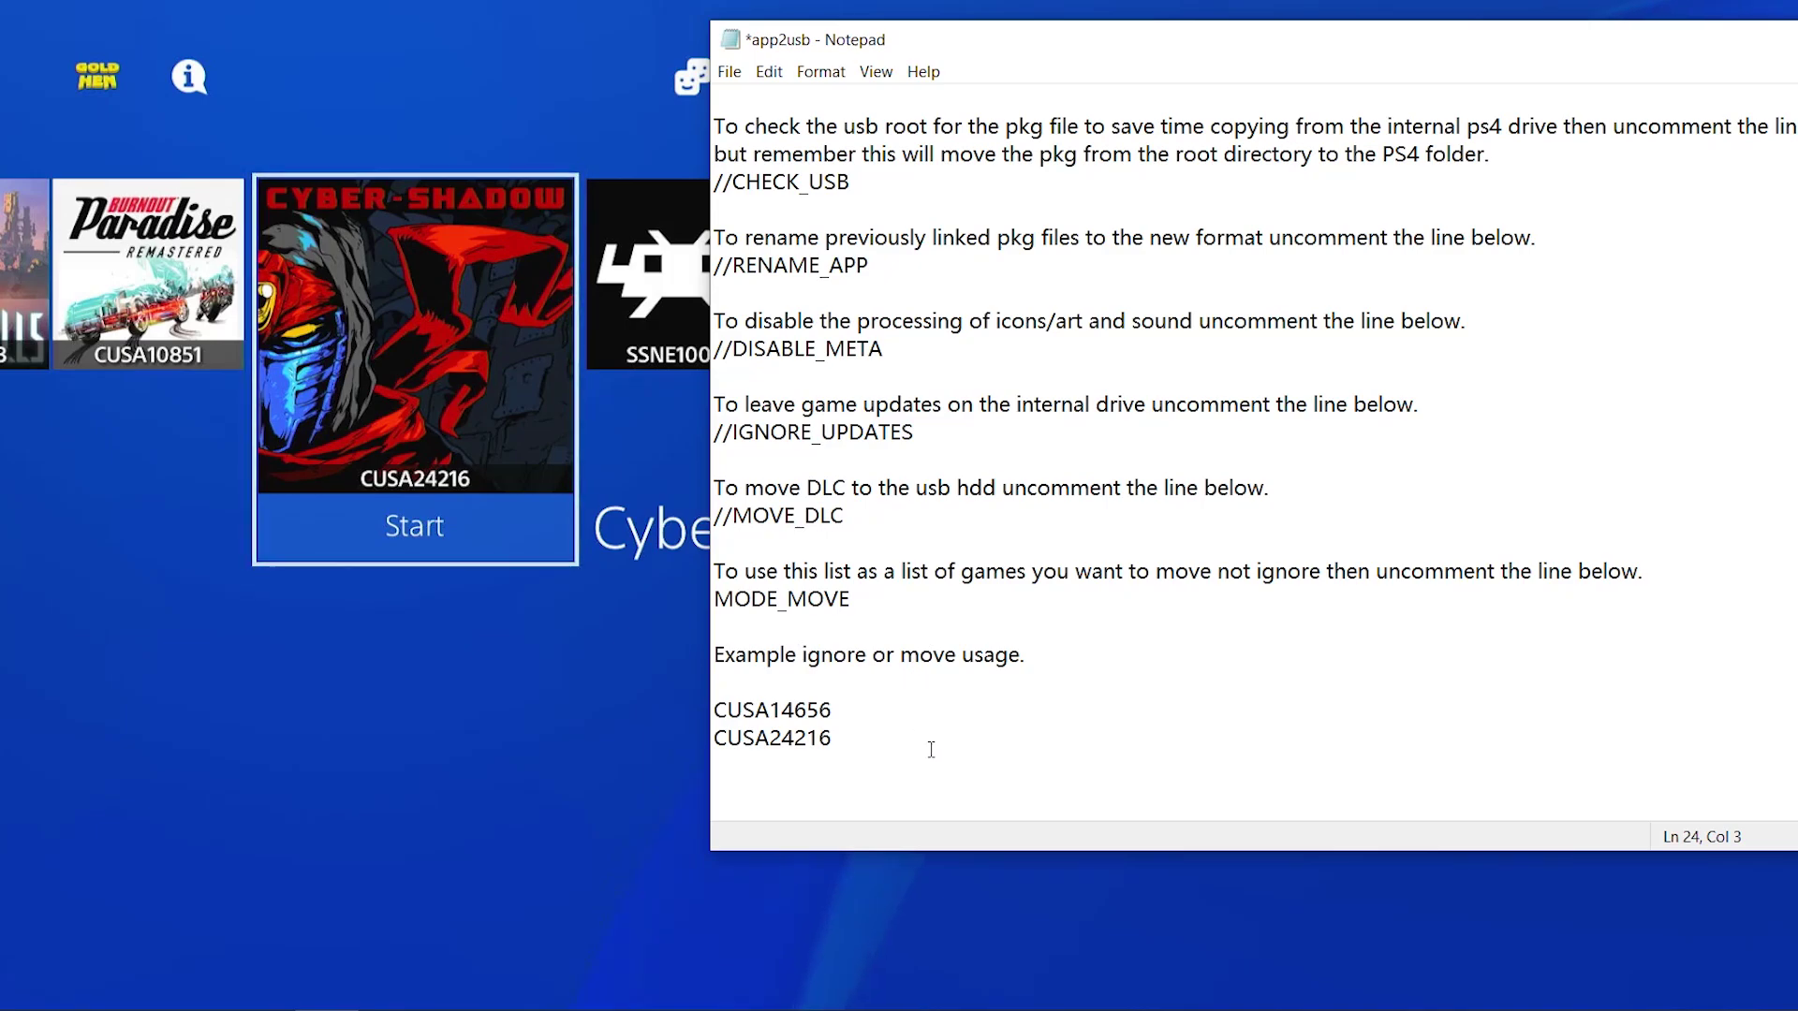
pyautogui.click(729, 71)
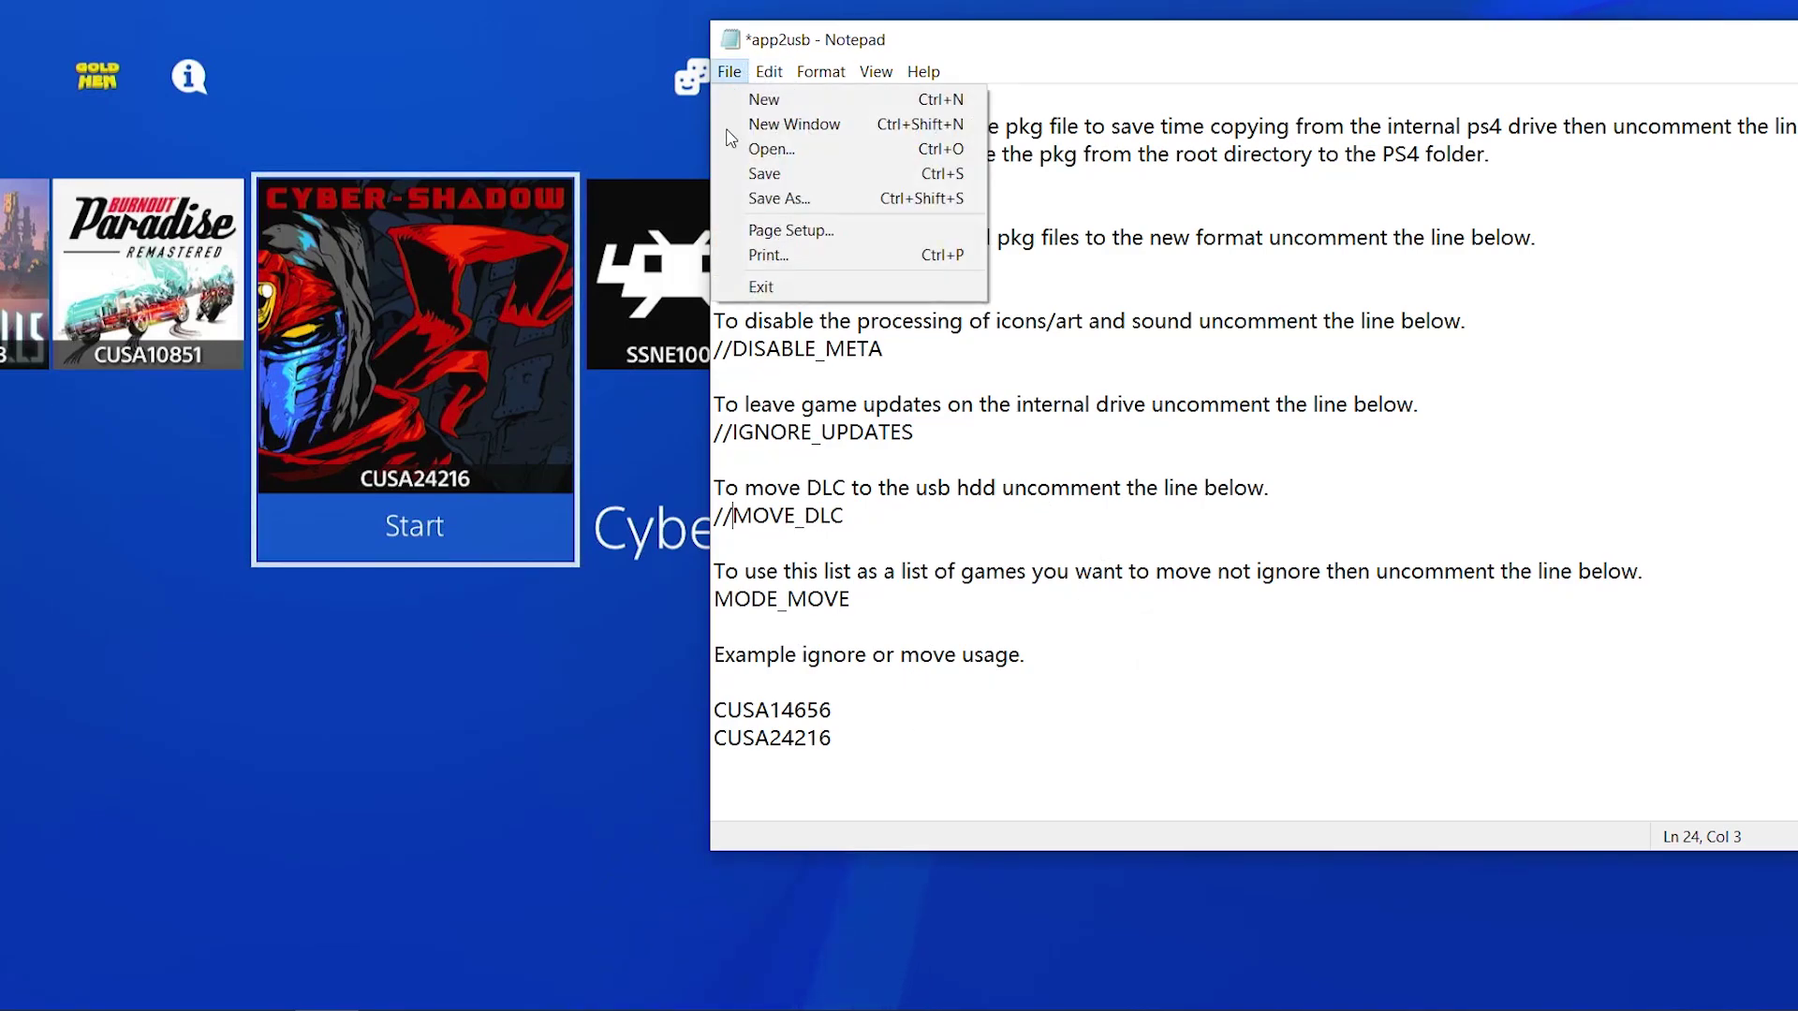
pyautogui.click(804, 178)
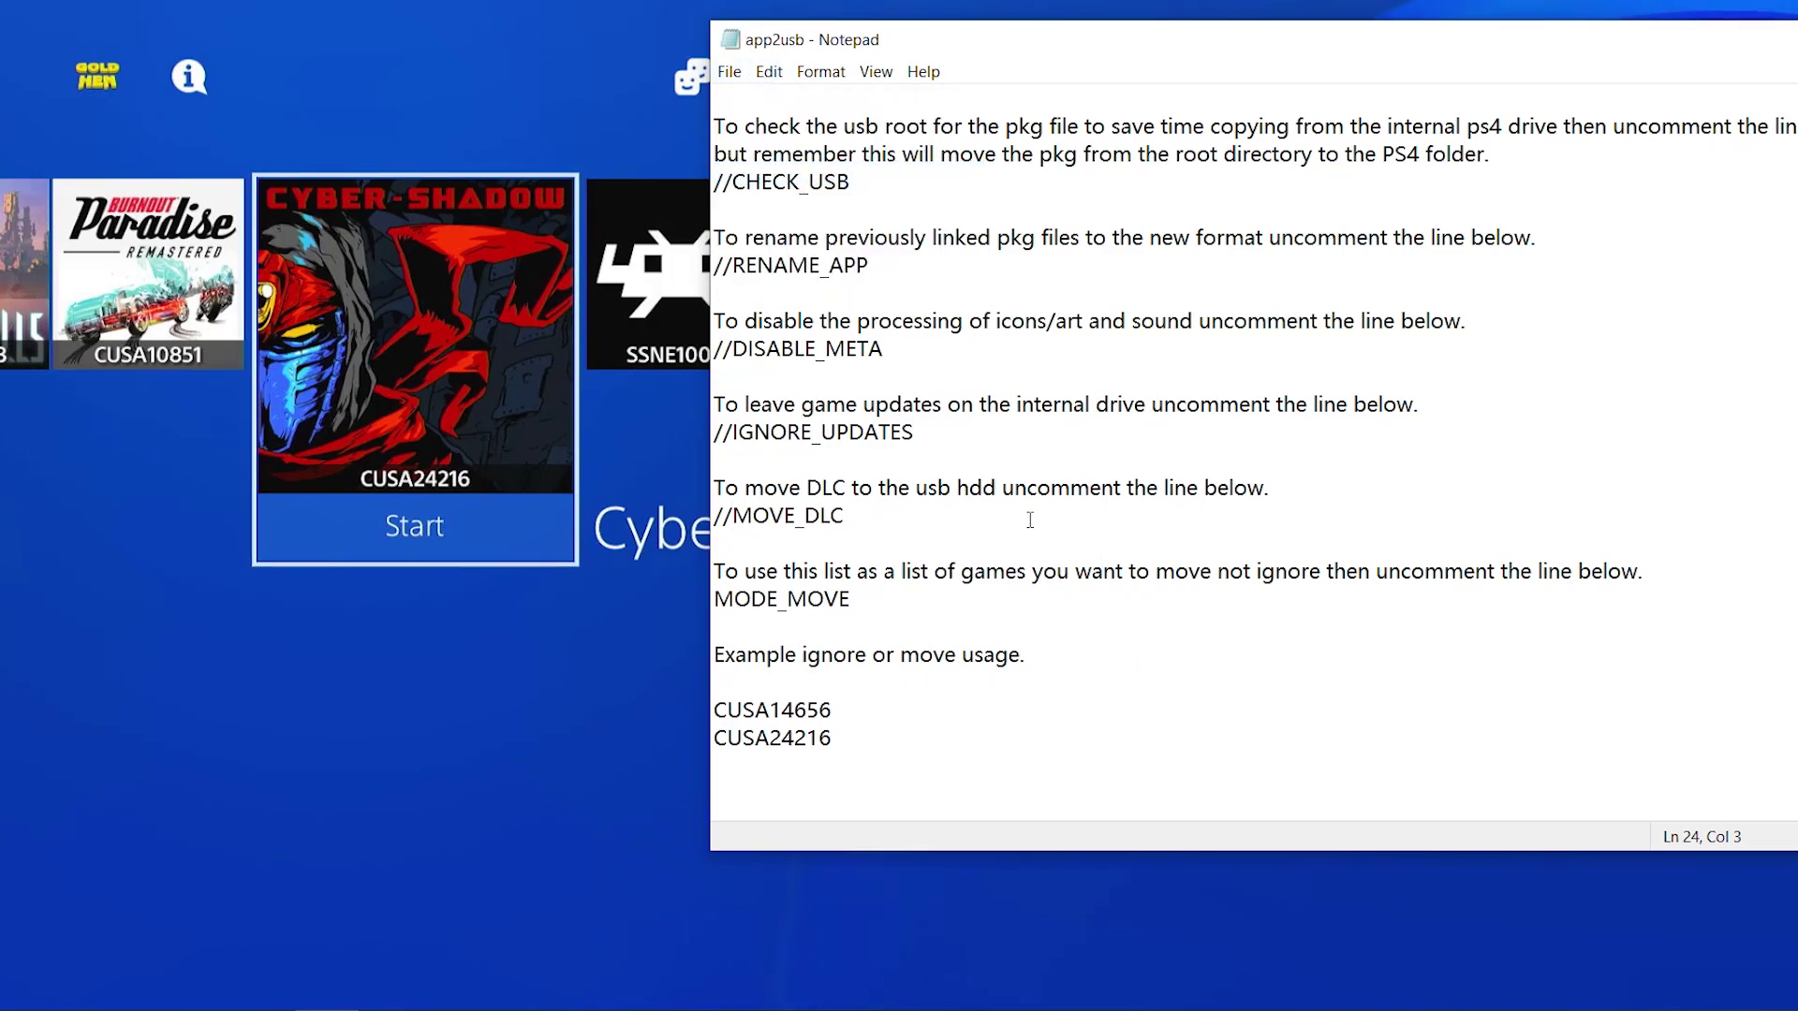
pyautogui.moveTo(1702, 56); pyautogui.dragTo(1347, 64)
# Step: Open the PS4 Web Browser and enter karo218.ir/1100 using the keyboard's suggested completions
pyautogui.click(1698, 47)
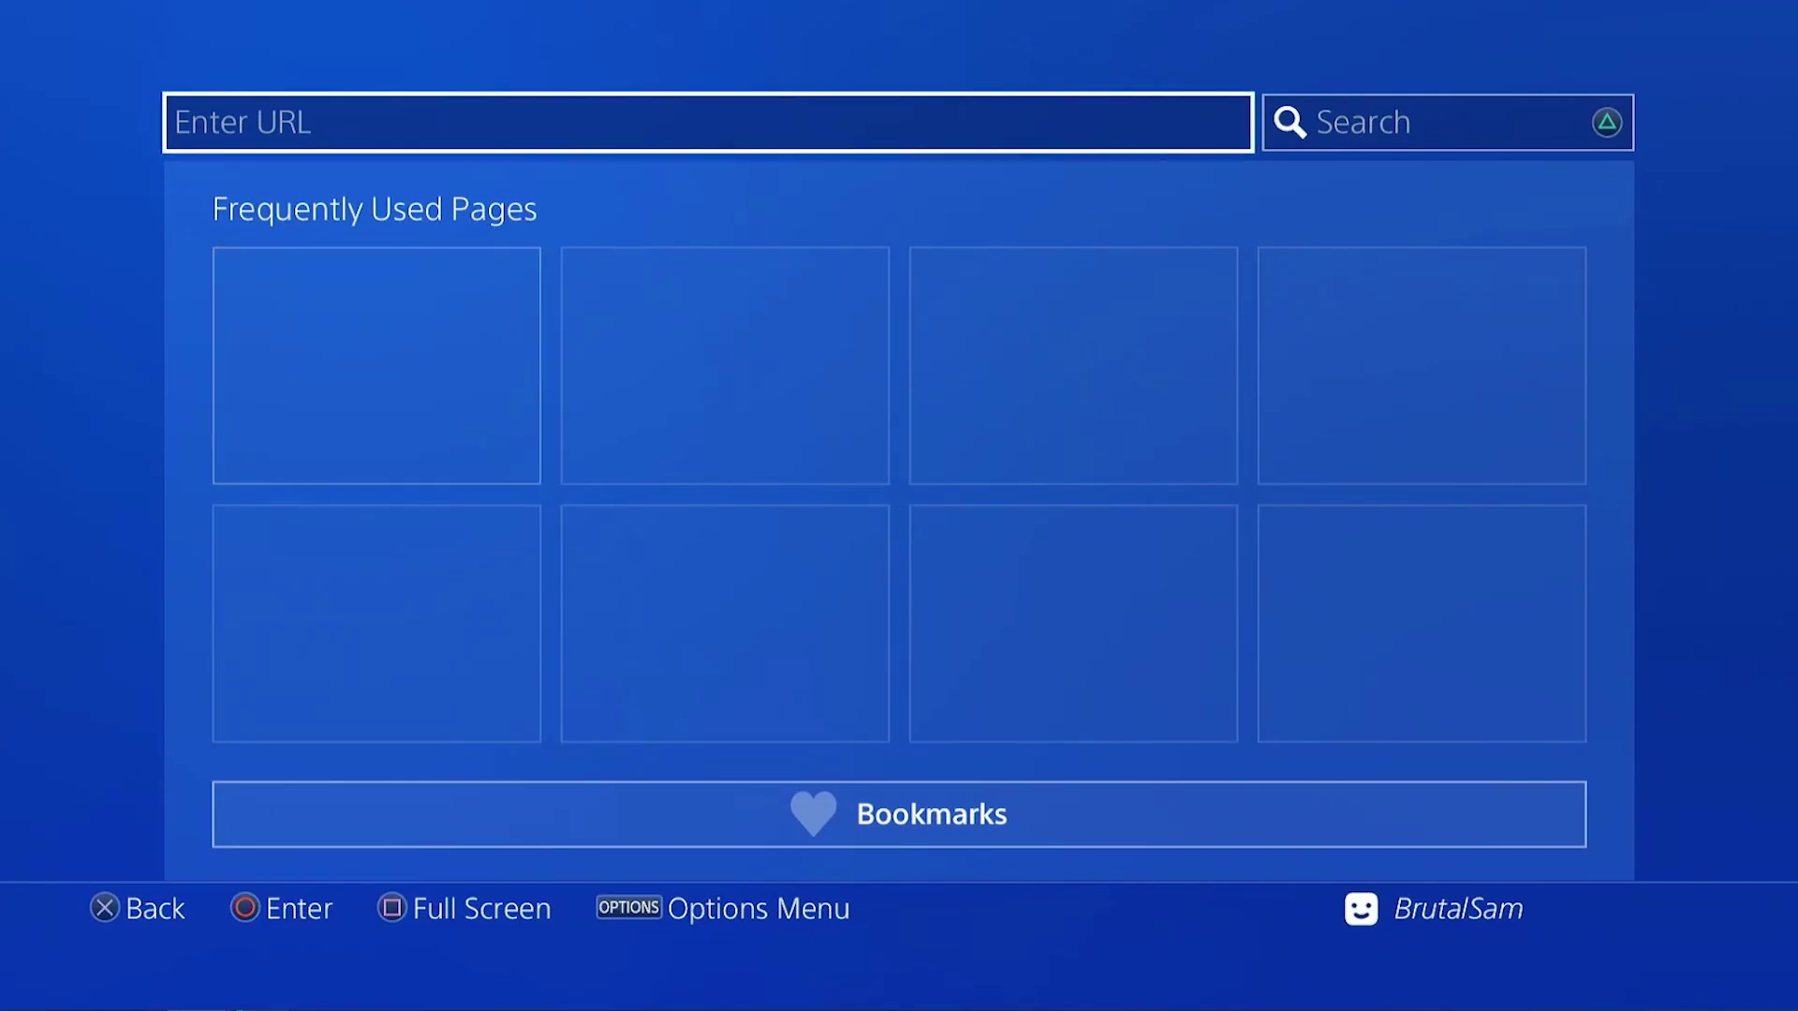
pyautogui.press('Return')
pyautogui.press('Right')
pyautogui.press('Right')
pyautogui.press('Right')
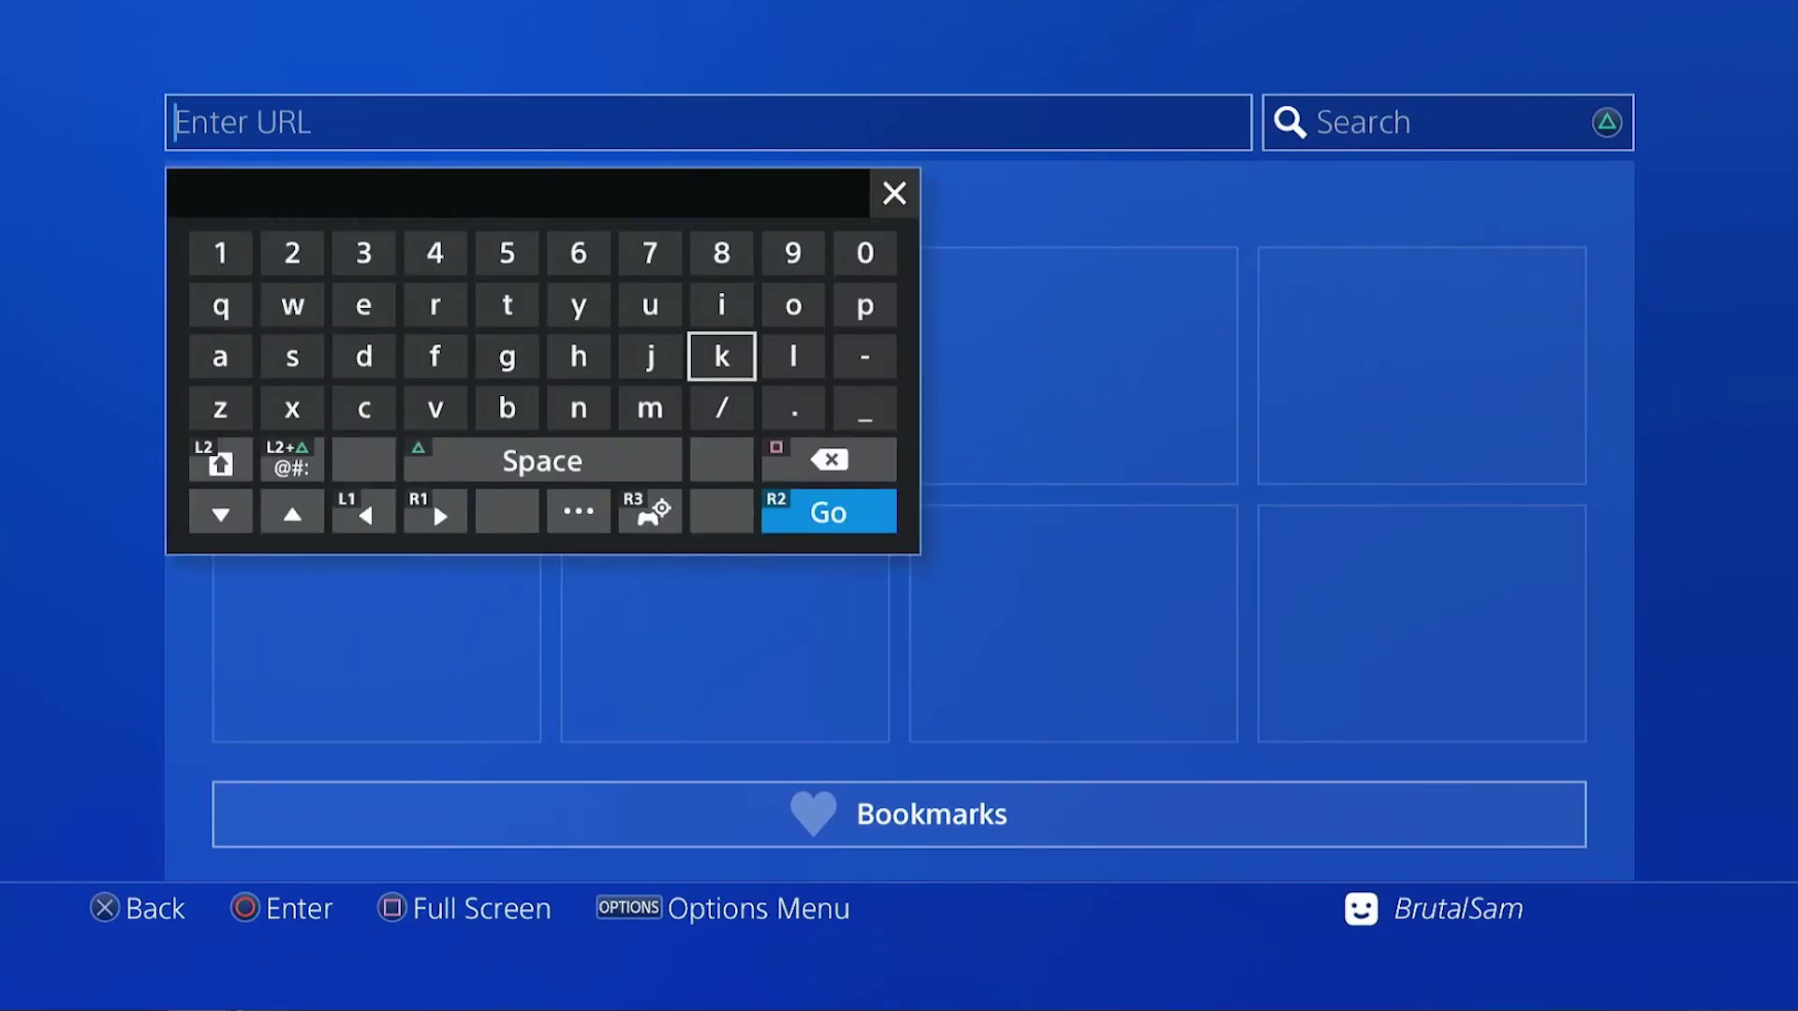
pyautogui.write('k')
pyautogui.press('Up')
pyautogui.press('Up')
pyautogui.press('Right')
pyautogui.press('Right')
pyautogui.press('Right')
pyautogui.press('Up')
pyautogui.press('Return')
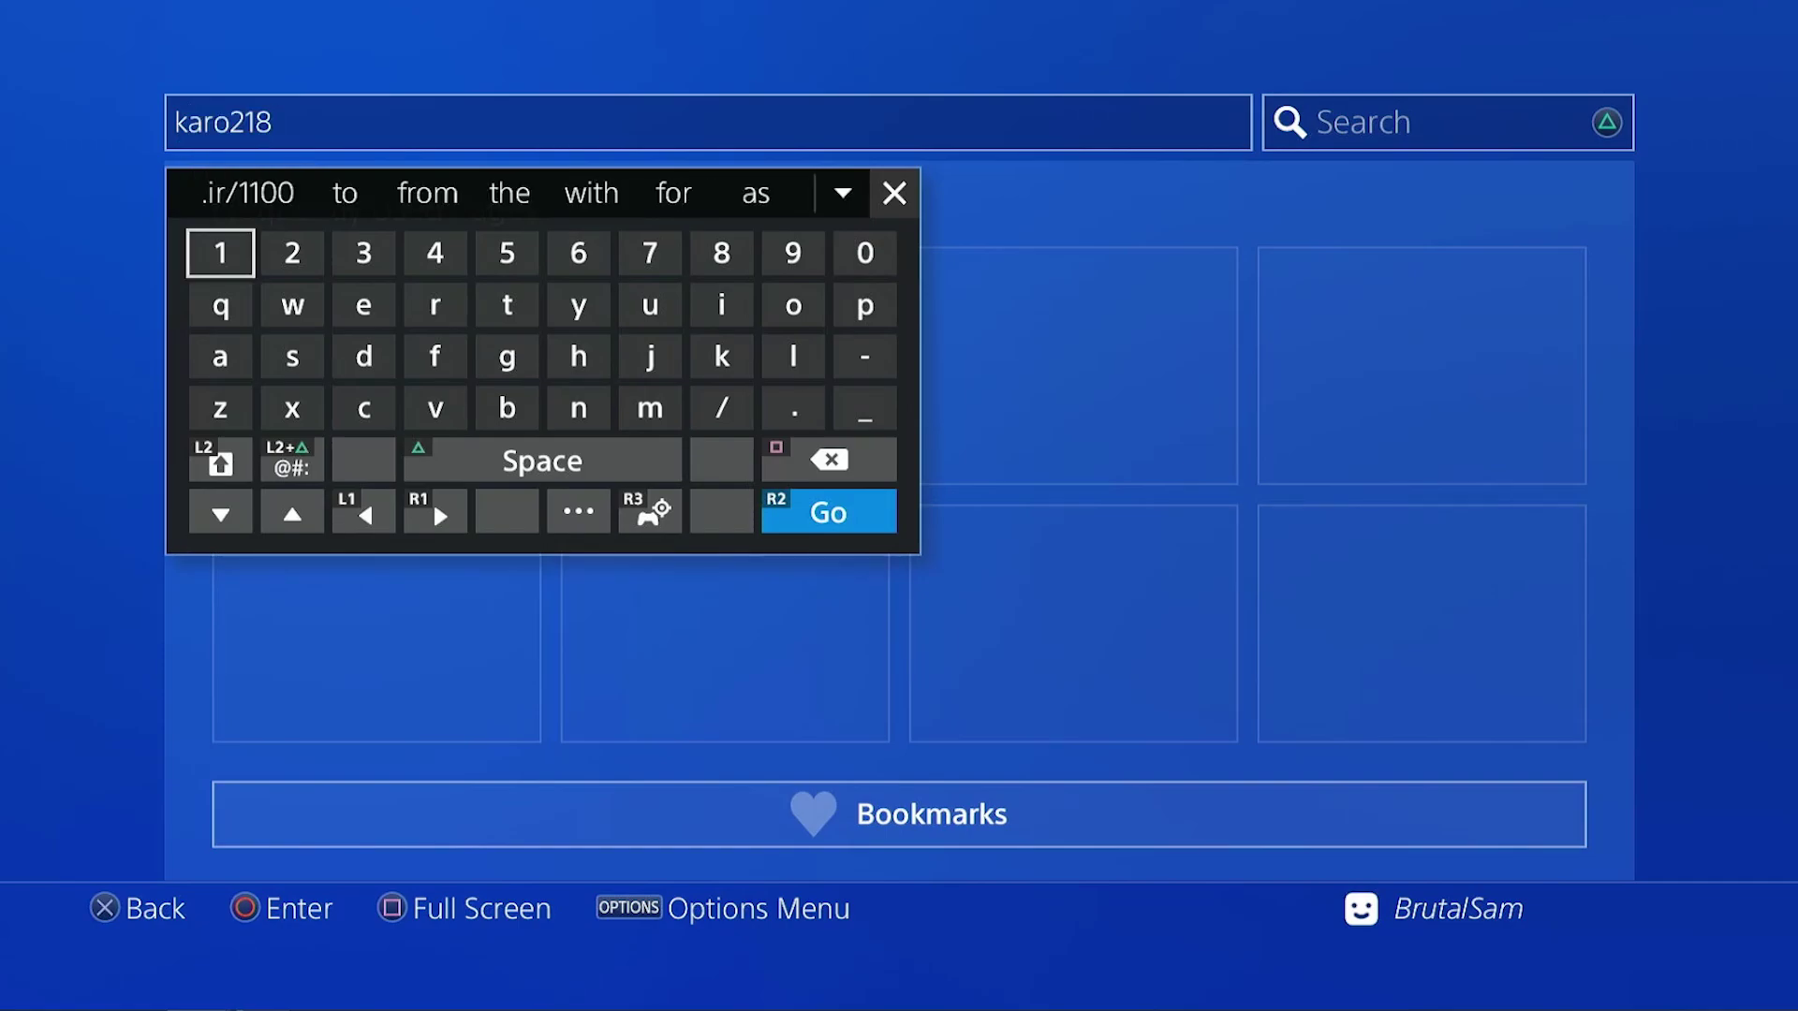
pyautogui.press('Up')
pyautogui.press('Return')
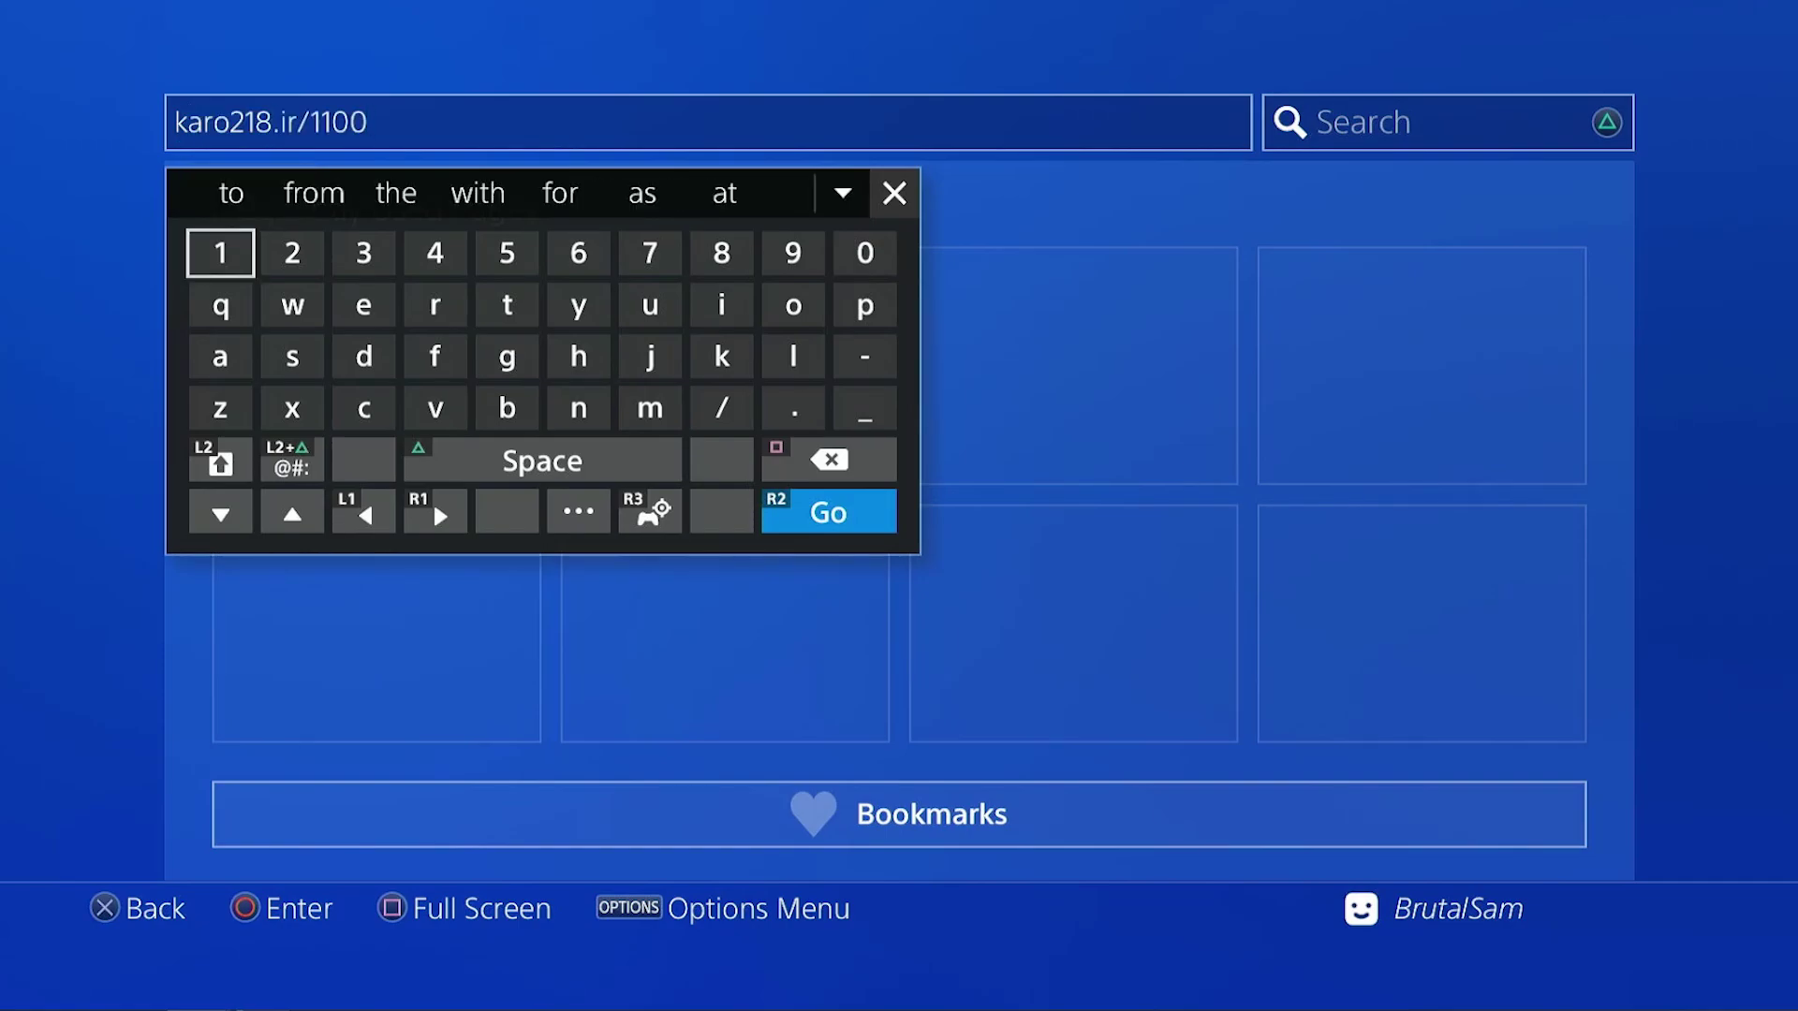
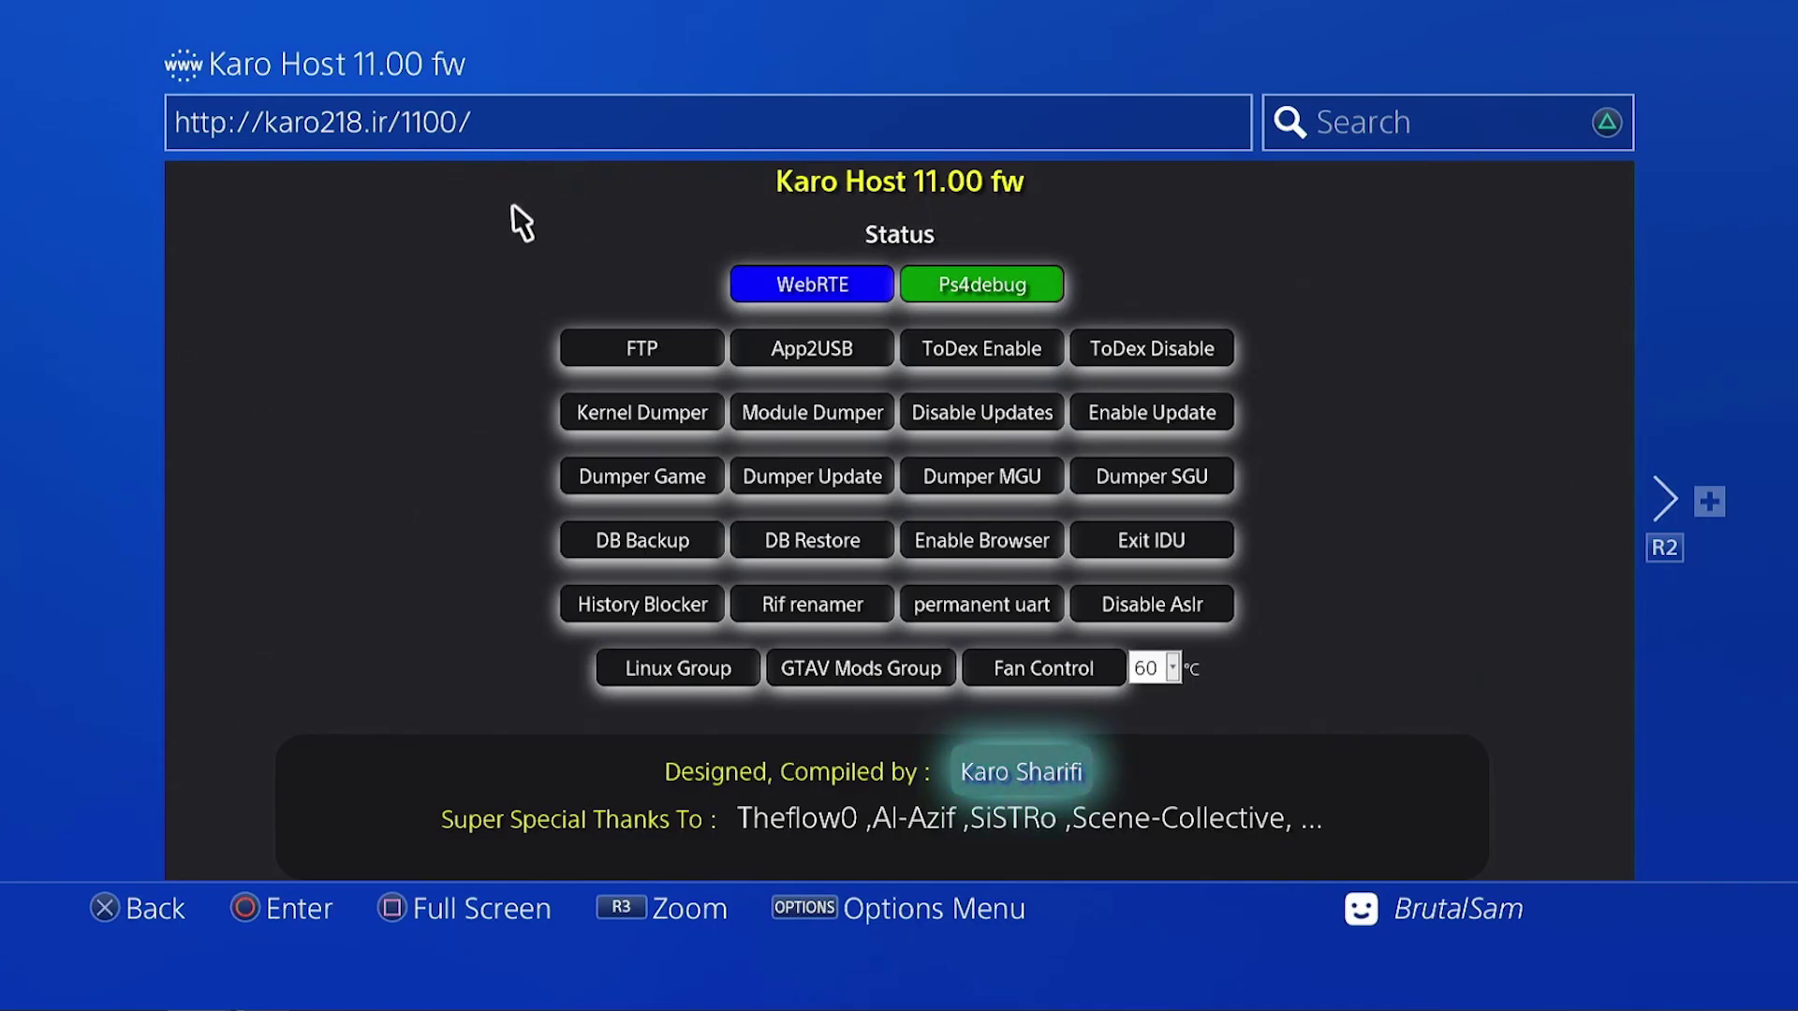
# Step: Run the App2USB payload from the Karo Host 11.00 page, which reports the BinLoader server isn't running
pyautogui.click(796, 363)
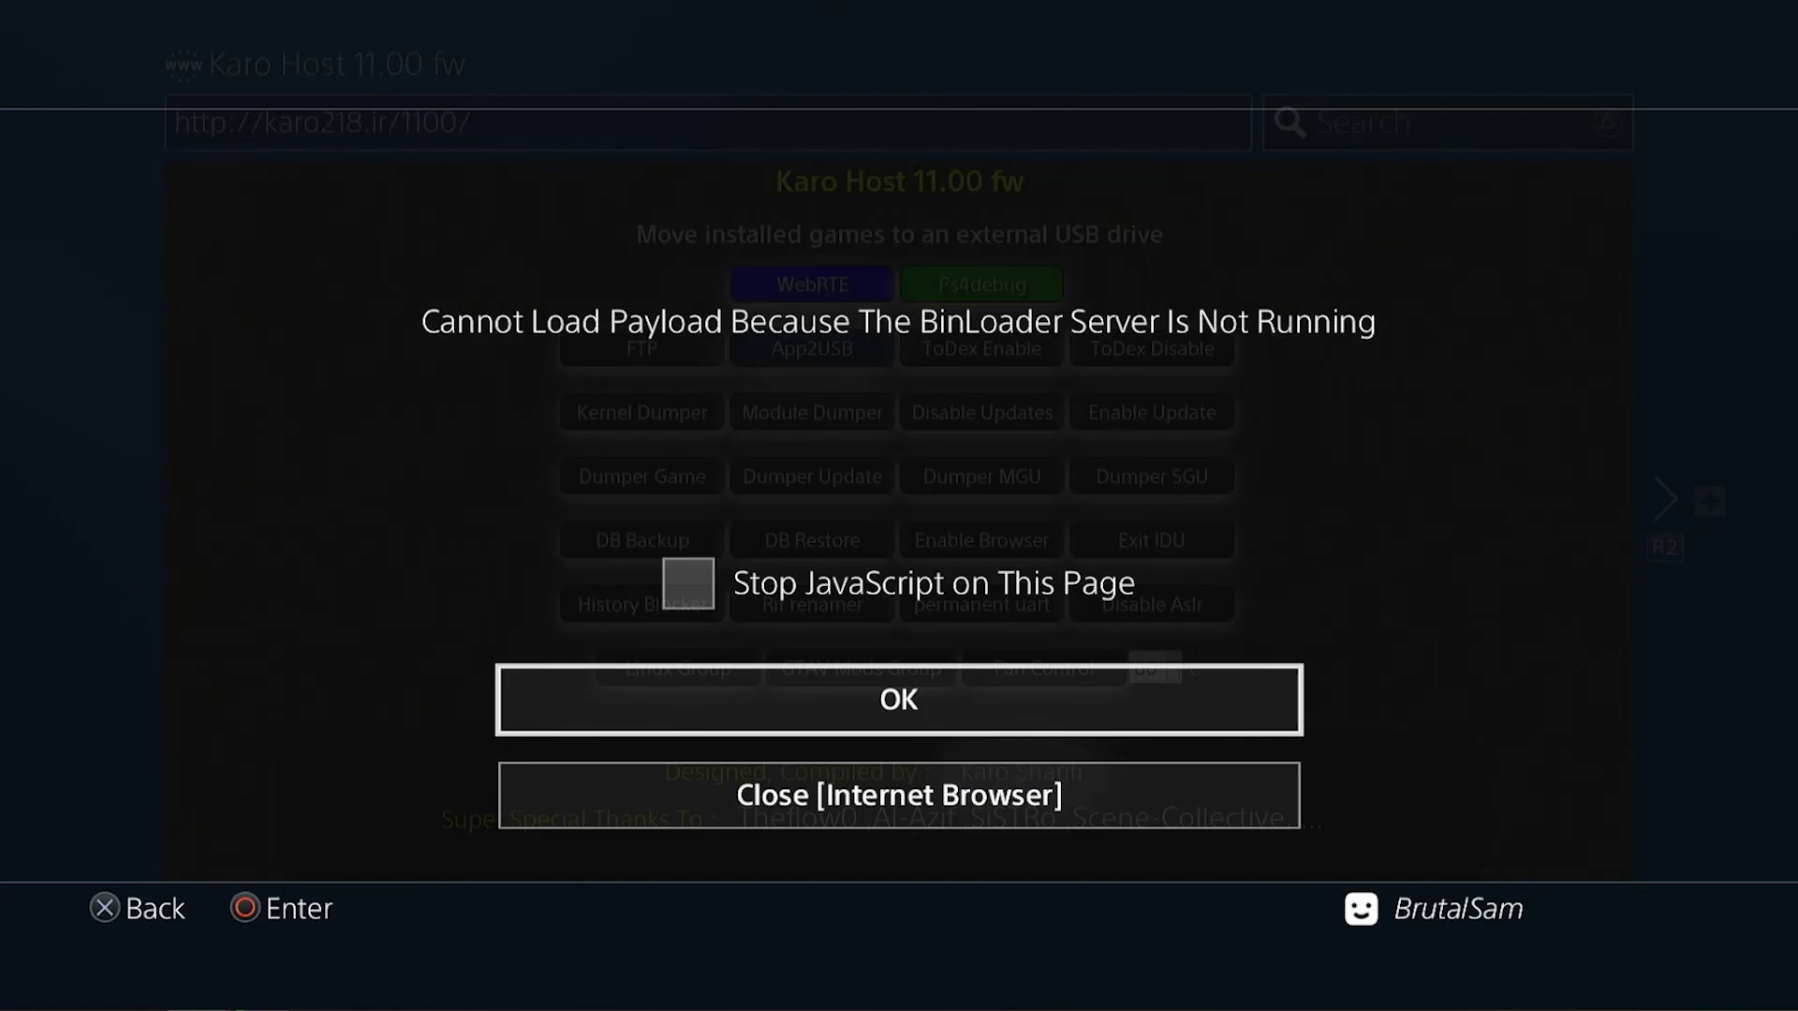
# Step: Dismiss the payload error, leave the browser, and open the GoldHEN menu from the home screen
pyautogui.press('Return')
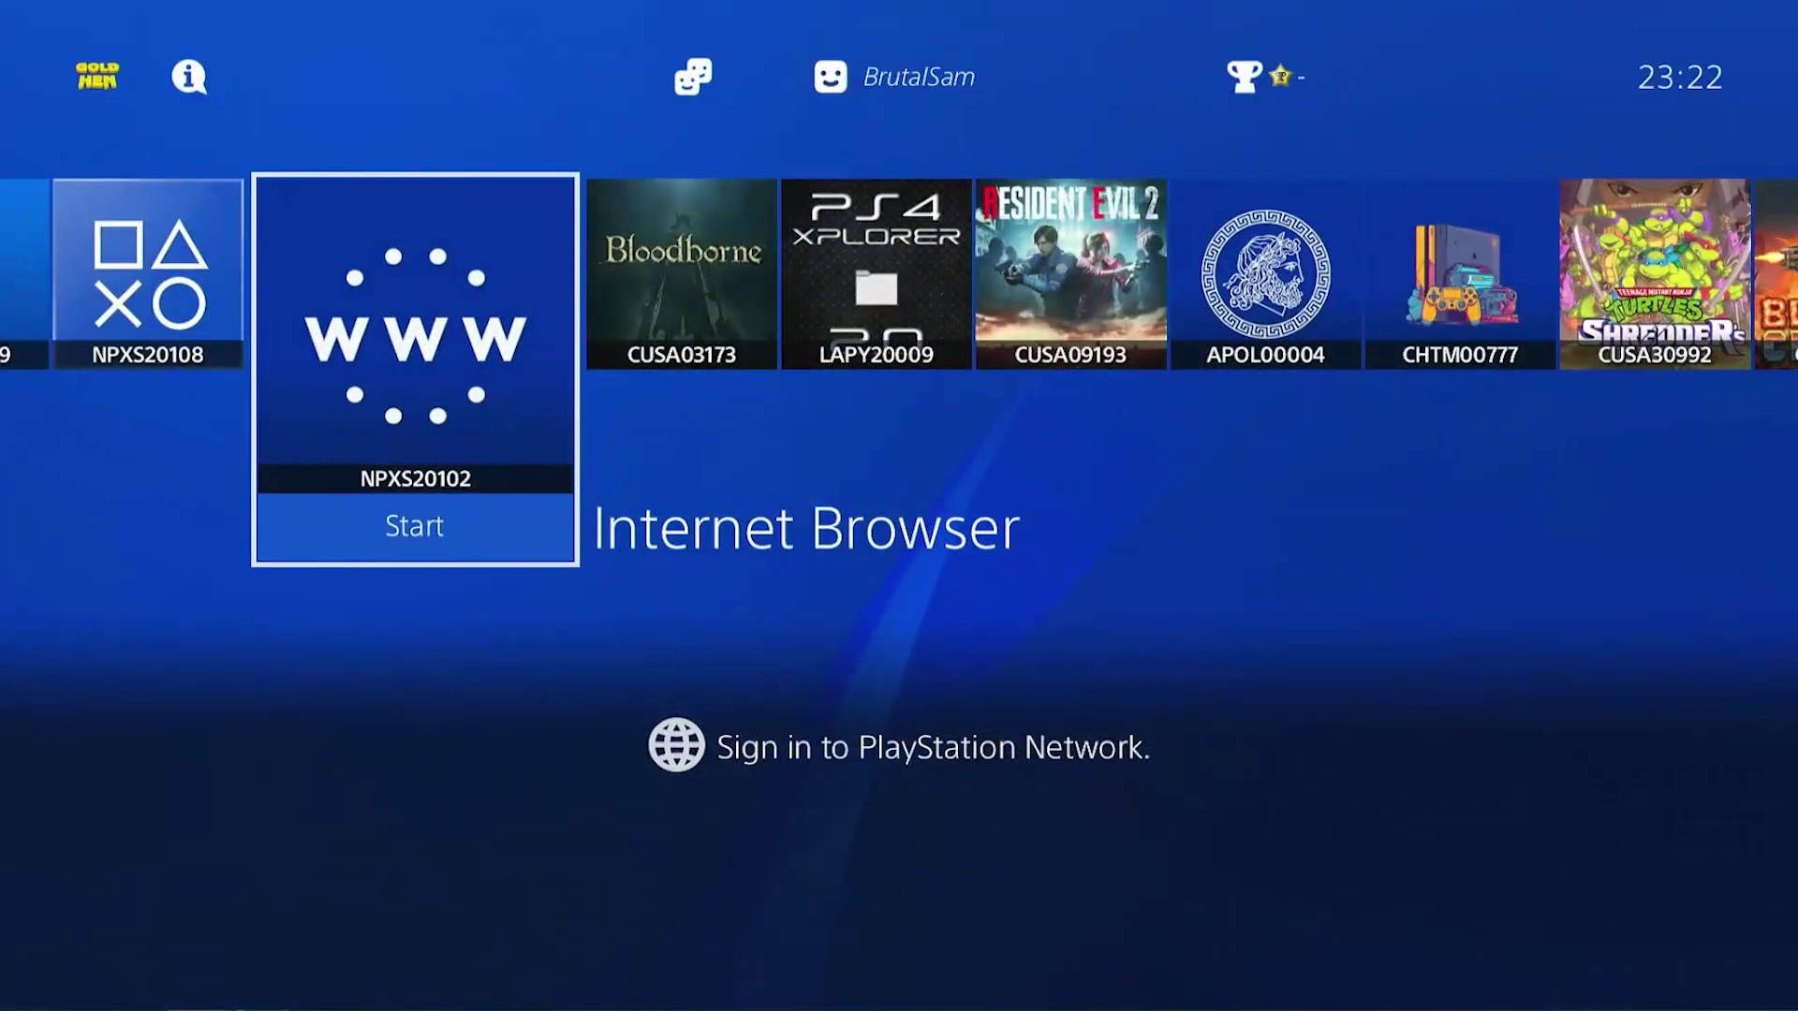
pyautogui.press('Up')
pyautogui.press('Left')
pyautogui.press('Left')
pyautogui.press('Left')
pyautogui.press('Left')
pyautogui.press('Left')
pyautogui.press('Left')
pyautogui.press('Left')
pyautogui.press('Return')
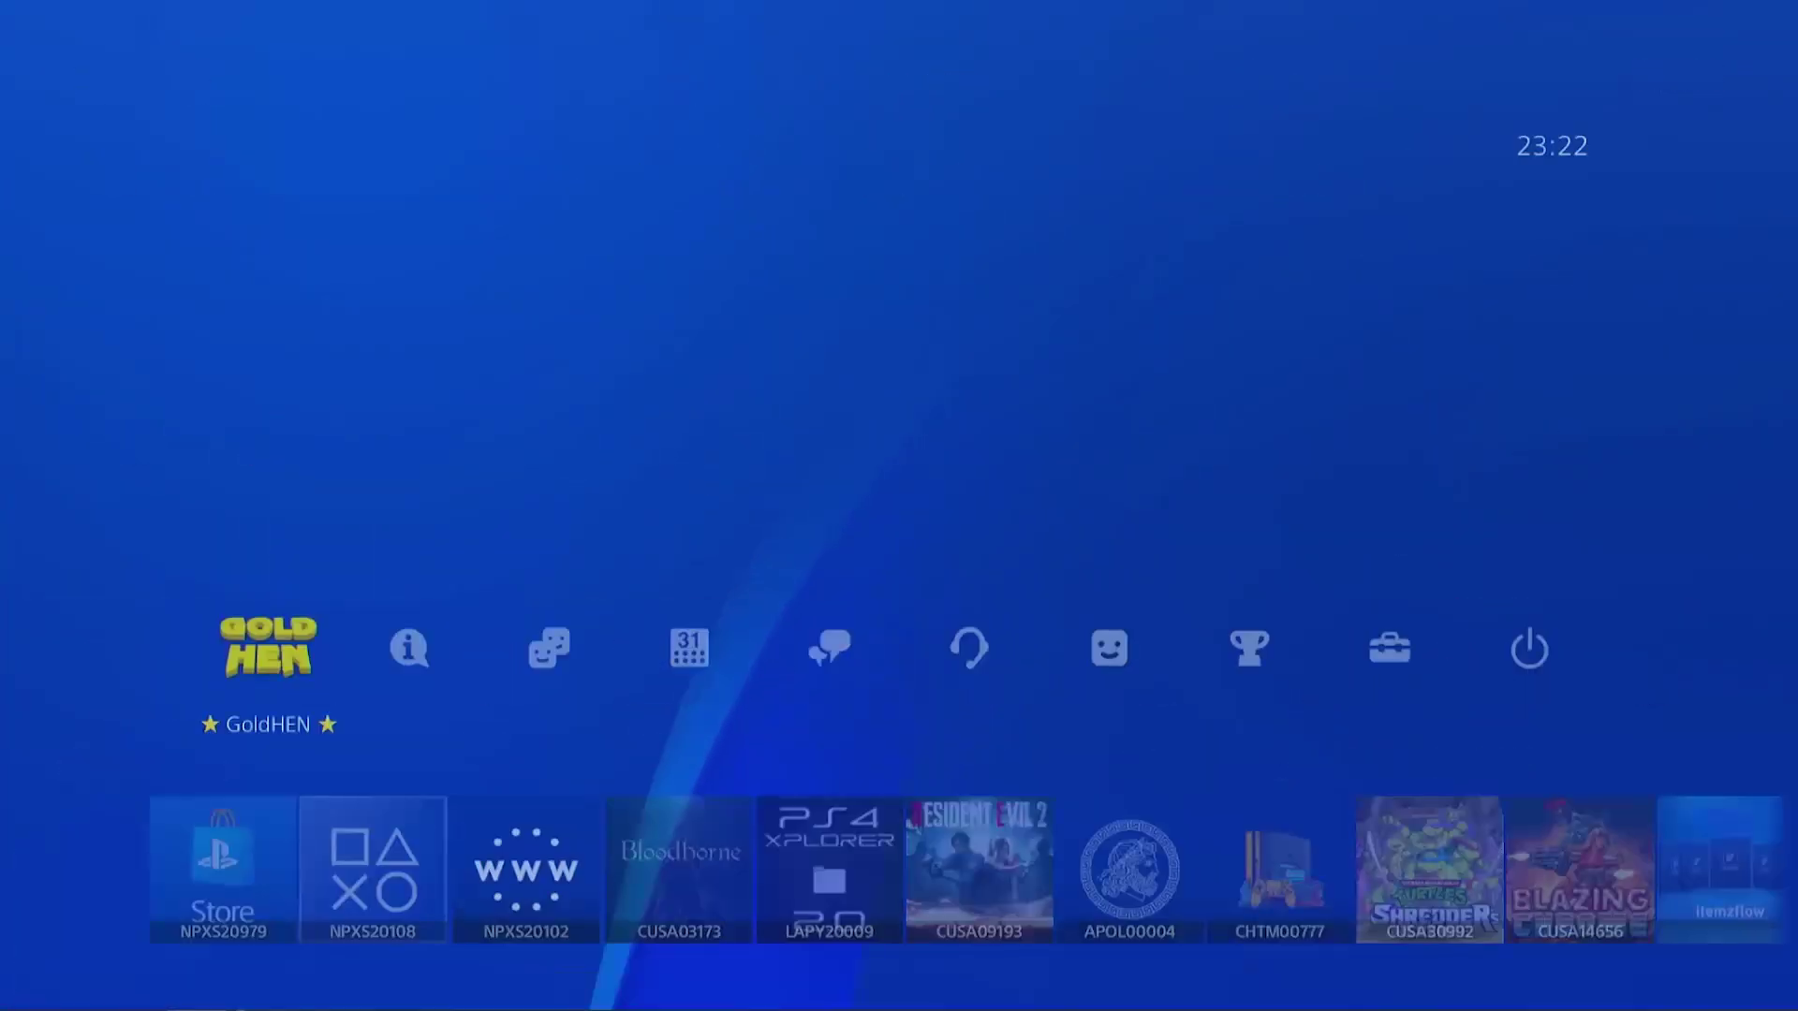
# Step: Enable the BinLoader Server on port 9090 in GoldHEN Servers Settings, then relaunch the Internet Browser
pyautogui.press('Down')
pyautogui.press('Down')
pyautogui.press('Down')
pyautogui.press('Down')
pyautogui.press('Return')
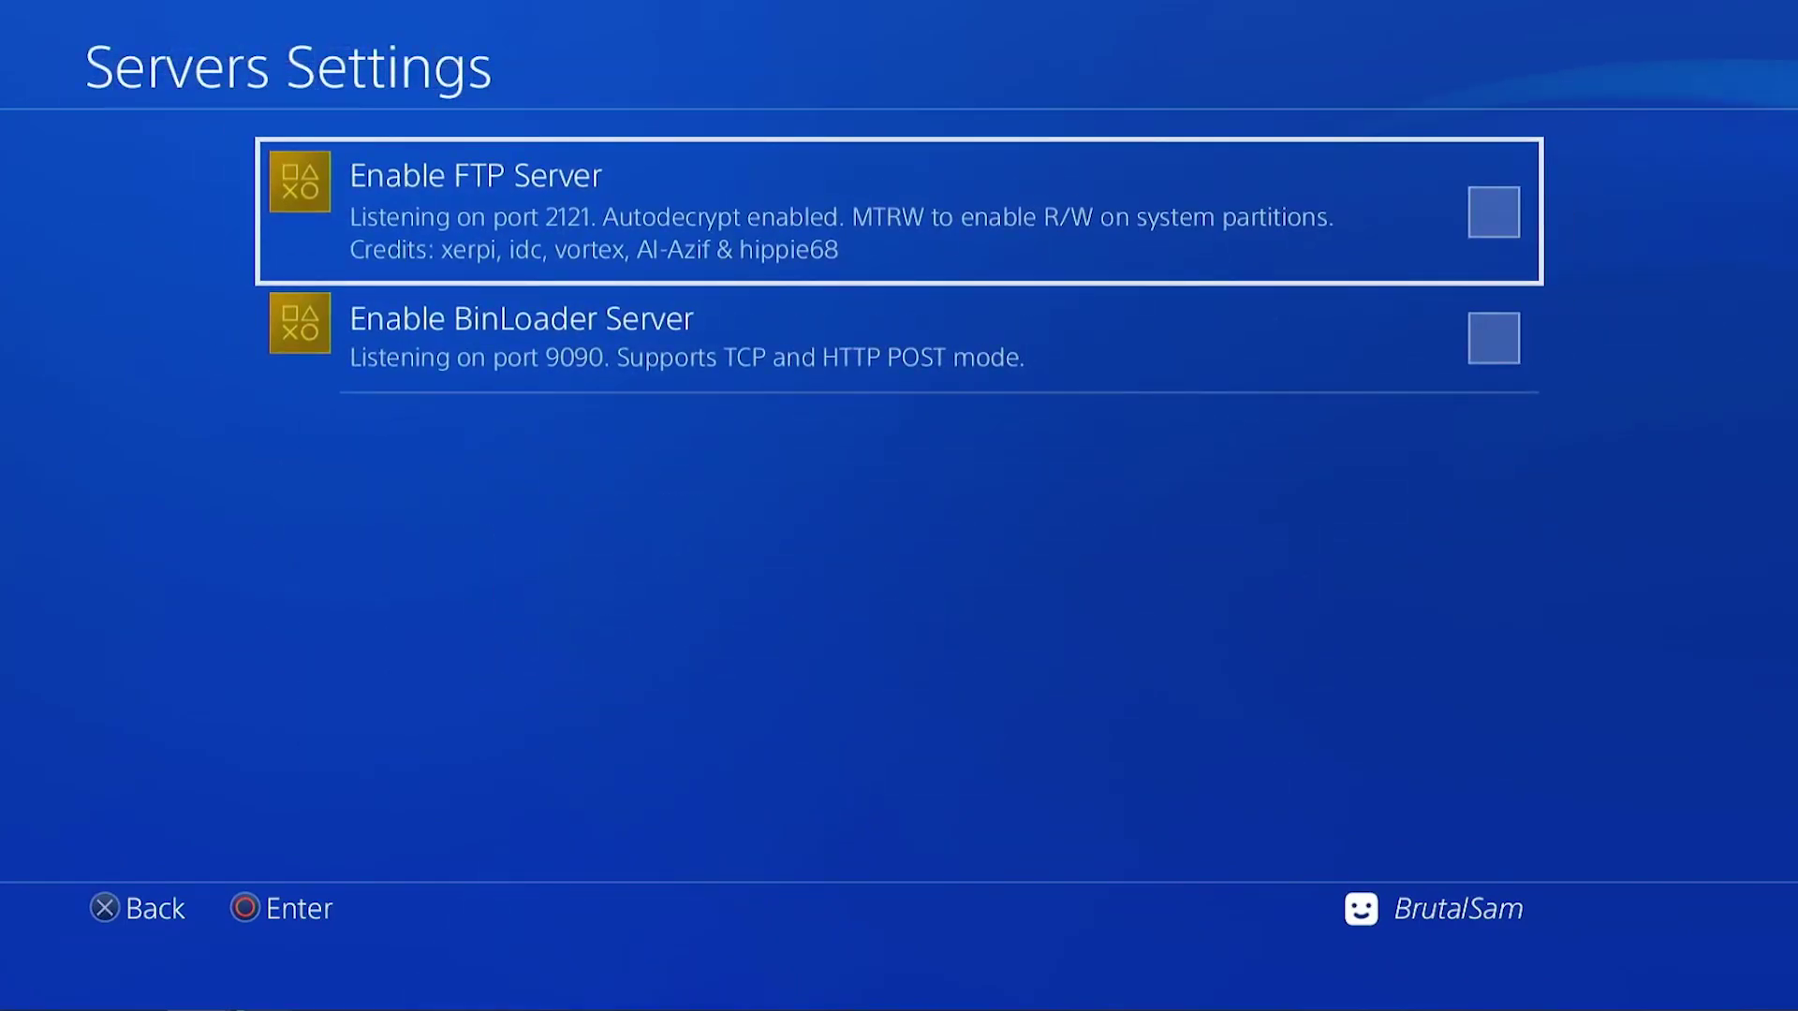
pyautogui.press('Down')
pyautogui.press('Return')
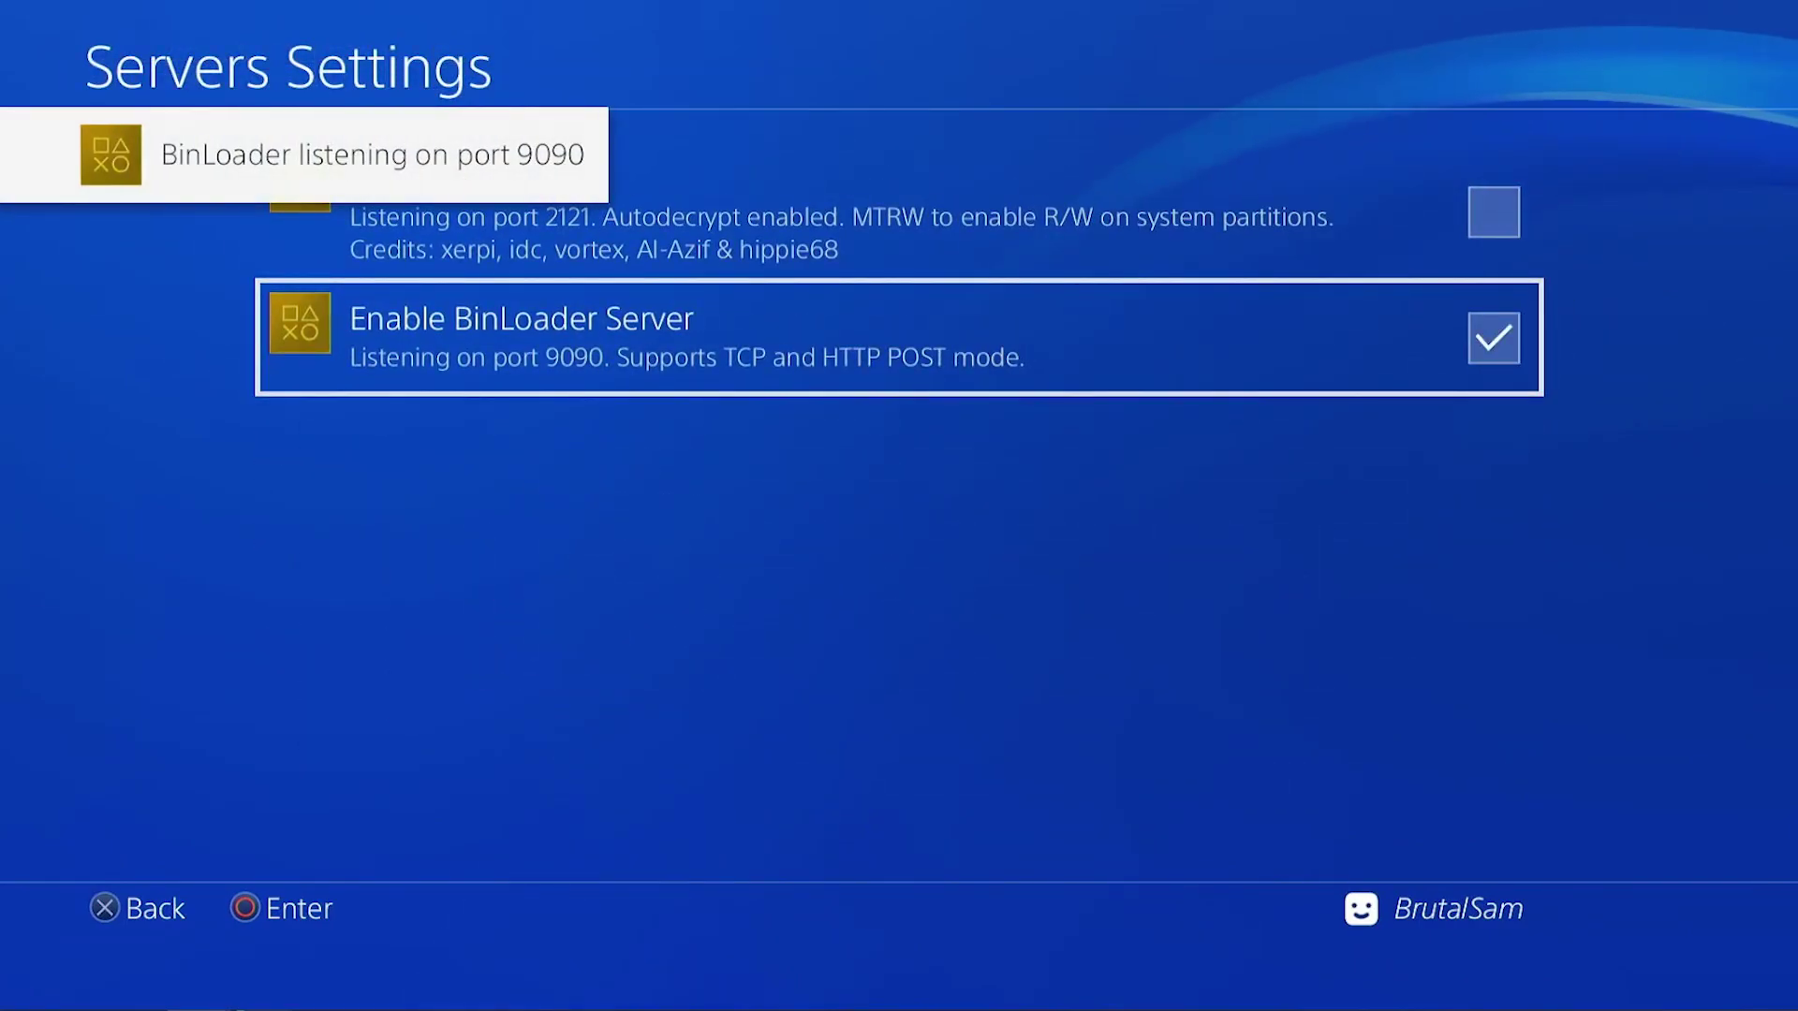
pyautogui.press('Escape')
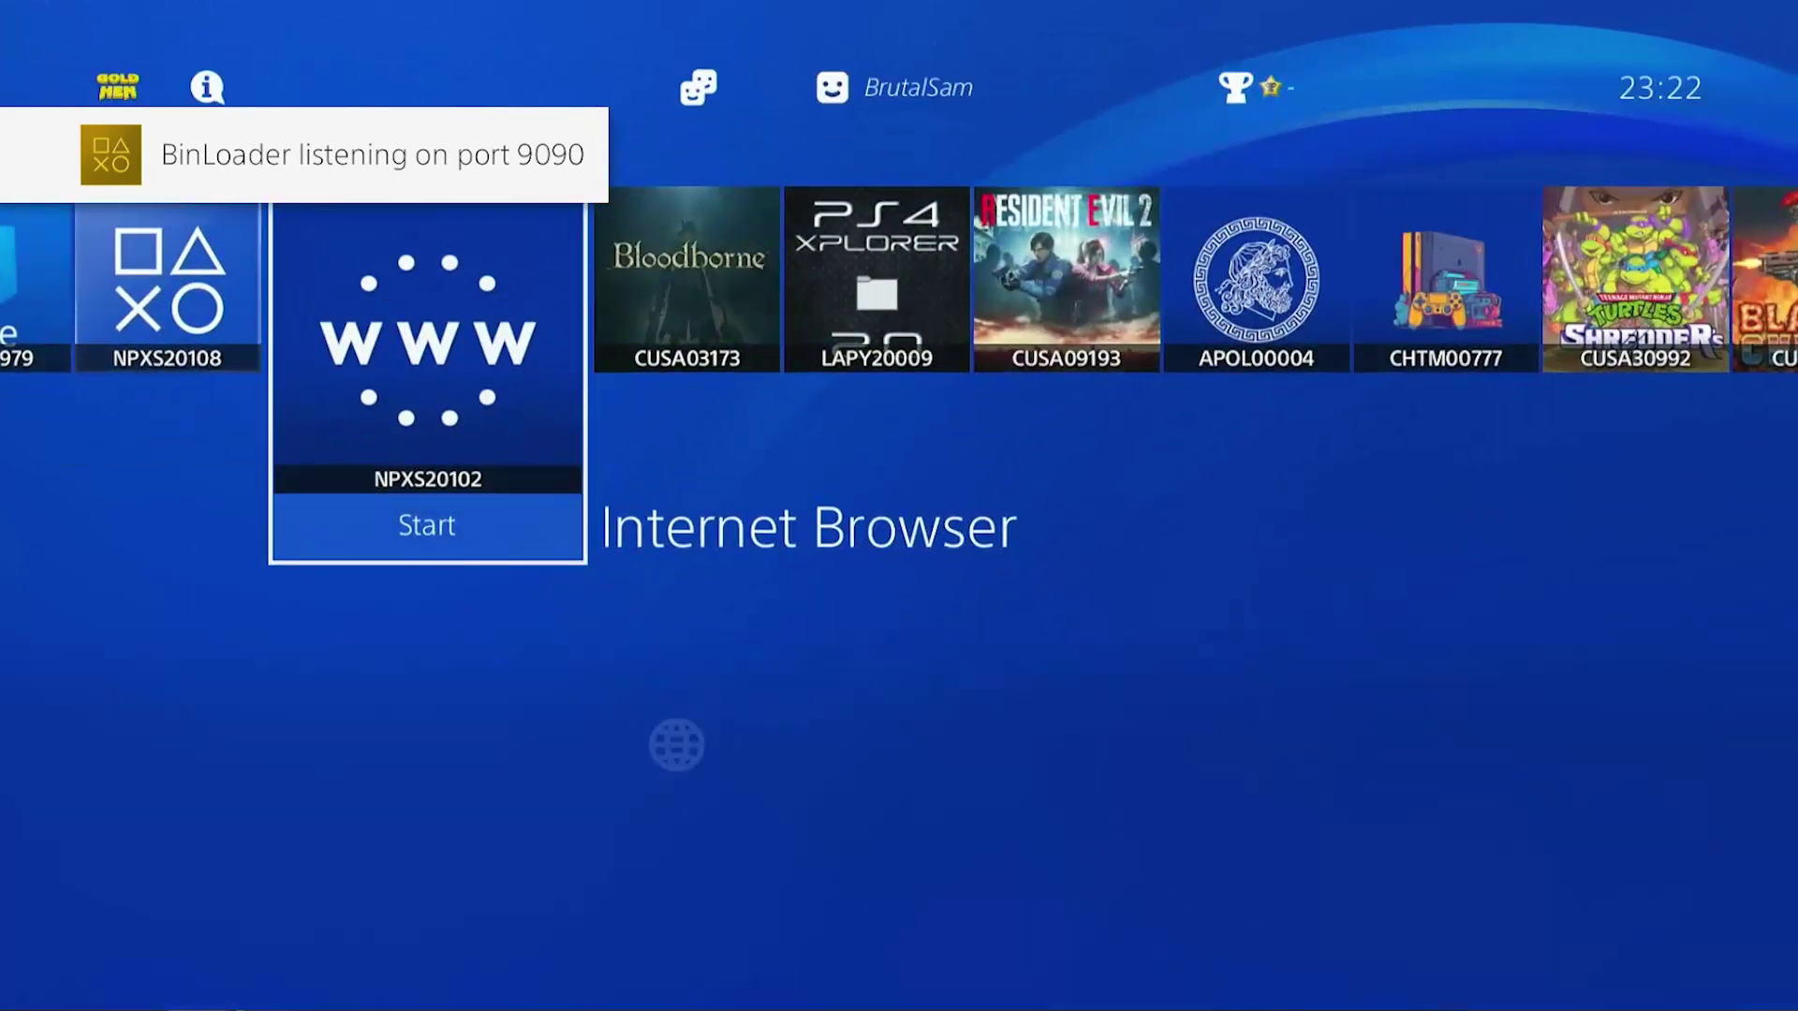
pyautogui.press('Return')
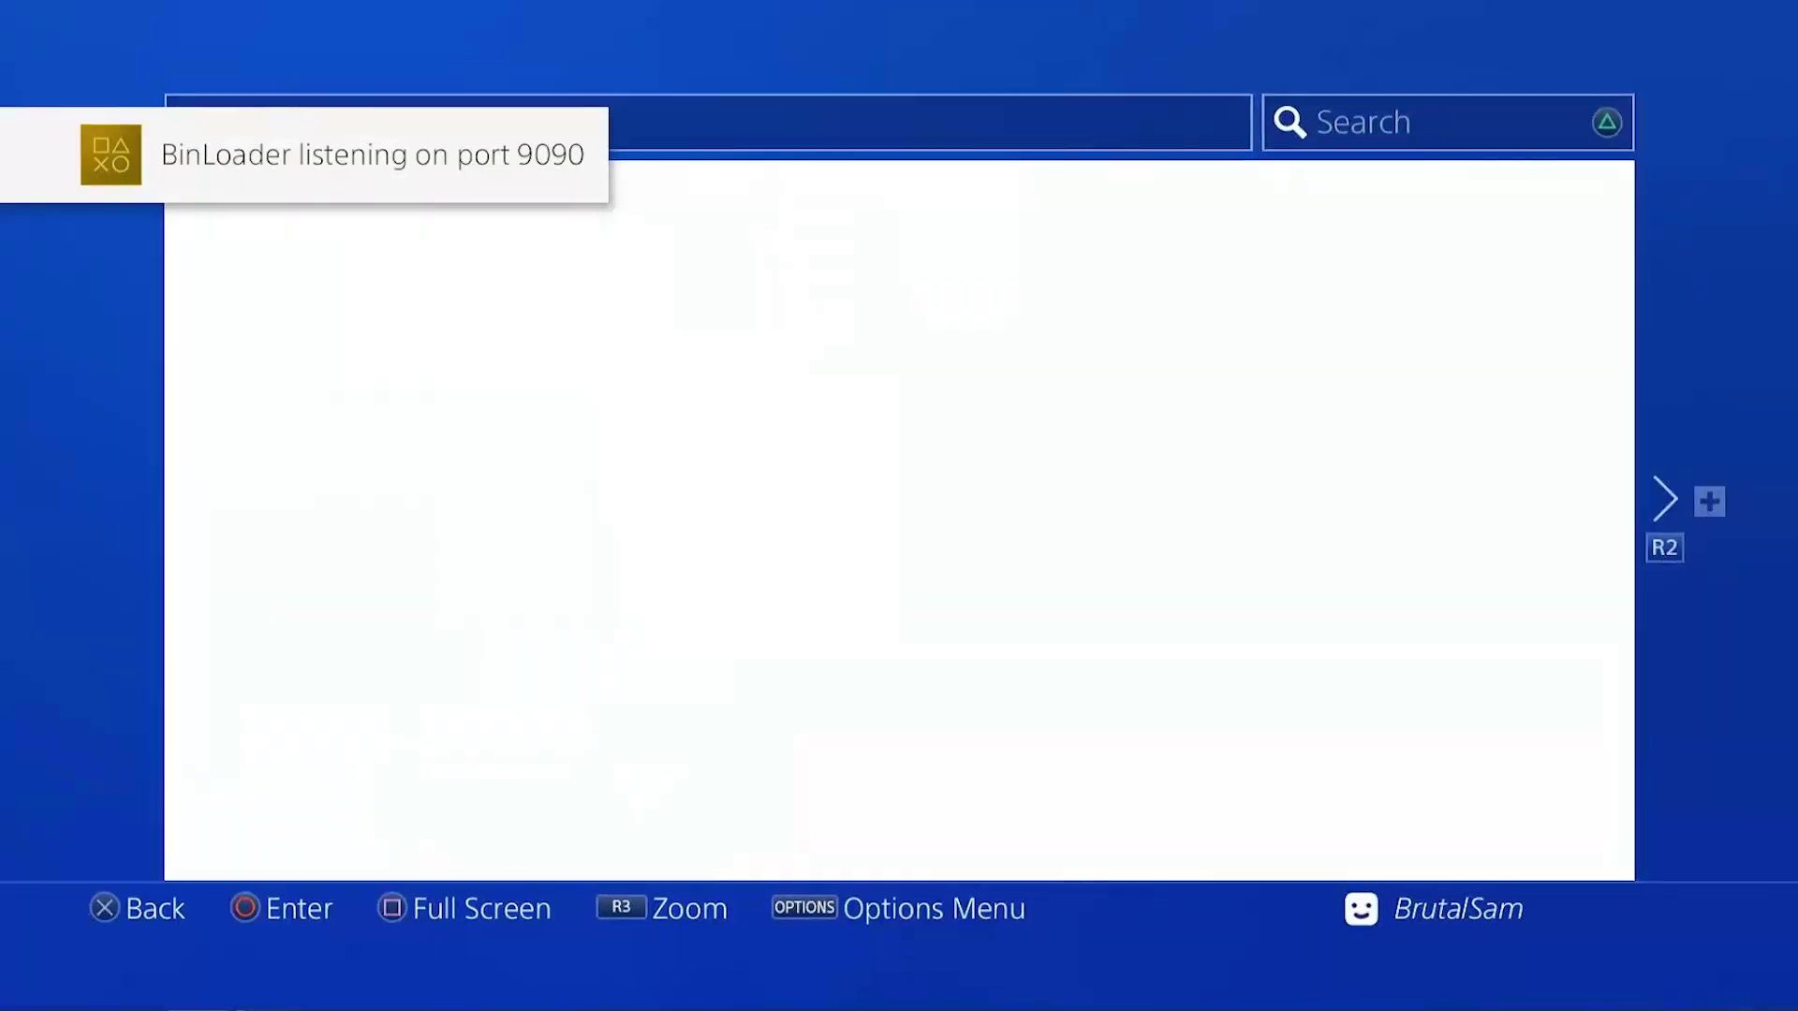
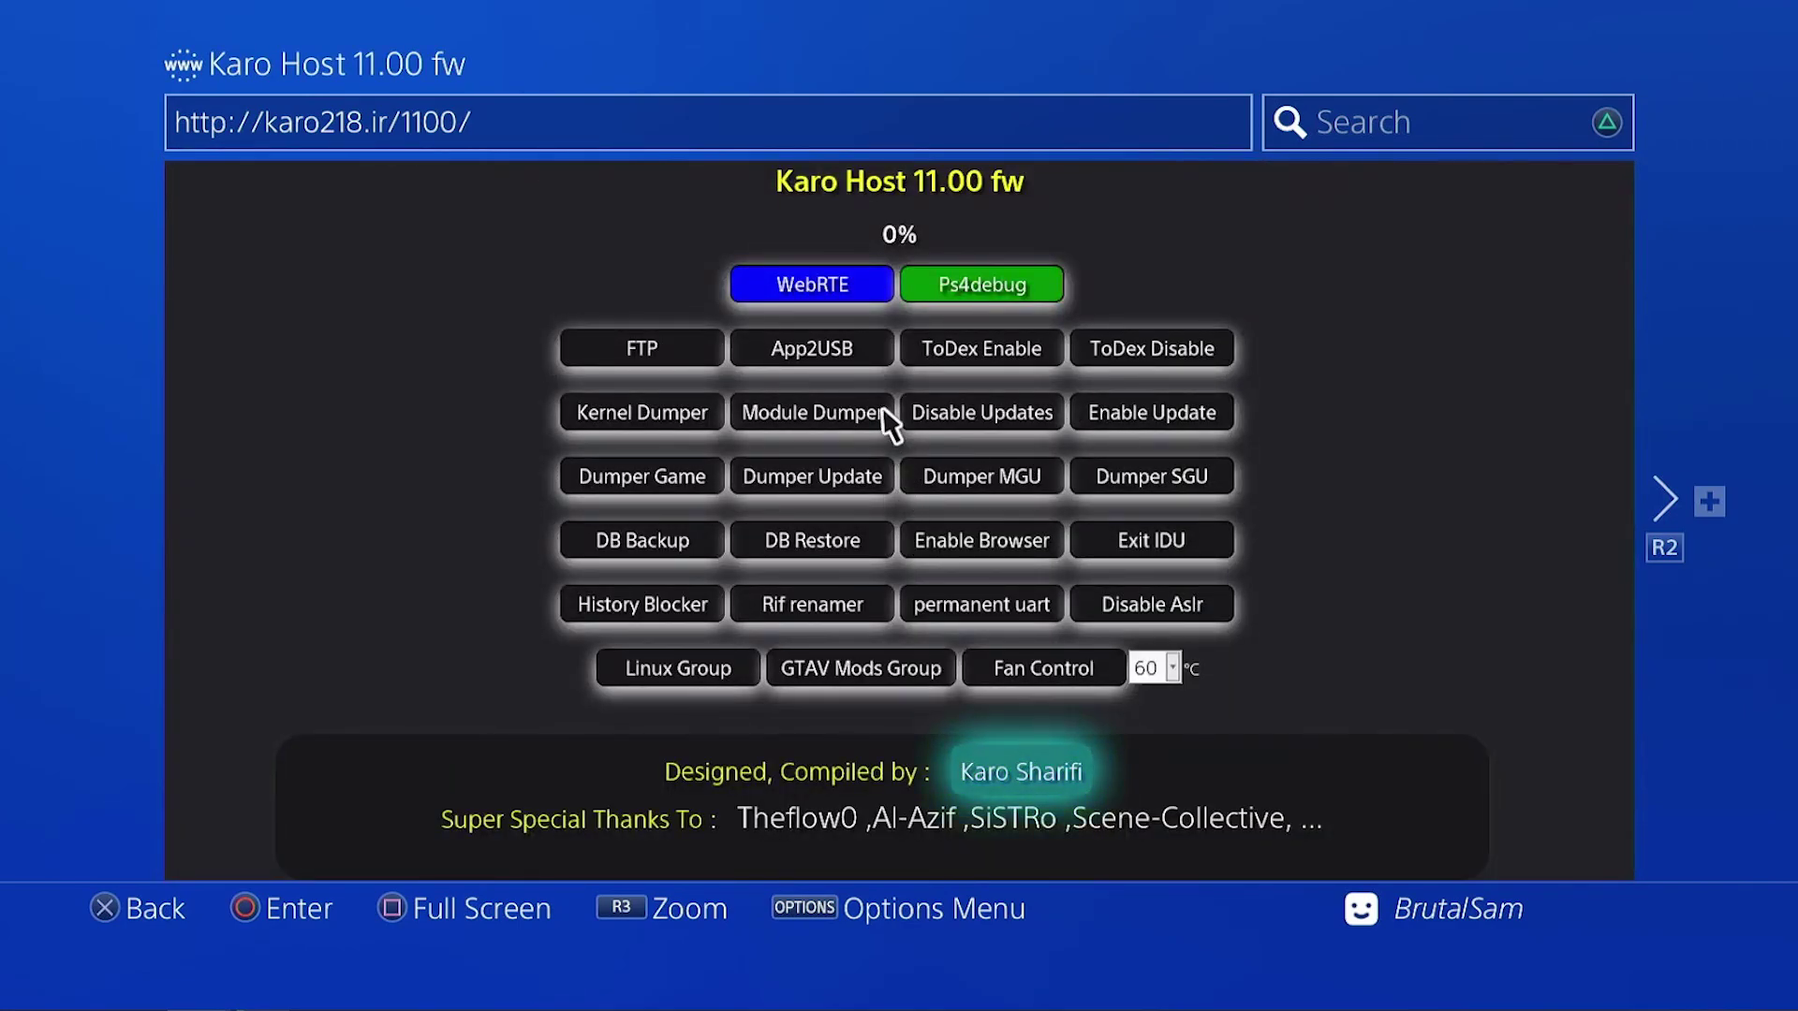
# Step: Send the App2USB payload from the Karo Host 11.00 page to the console
pyautogui.moveTo(878, 356)
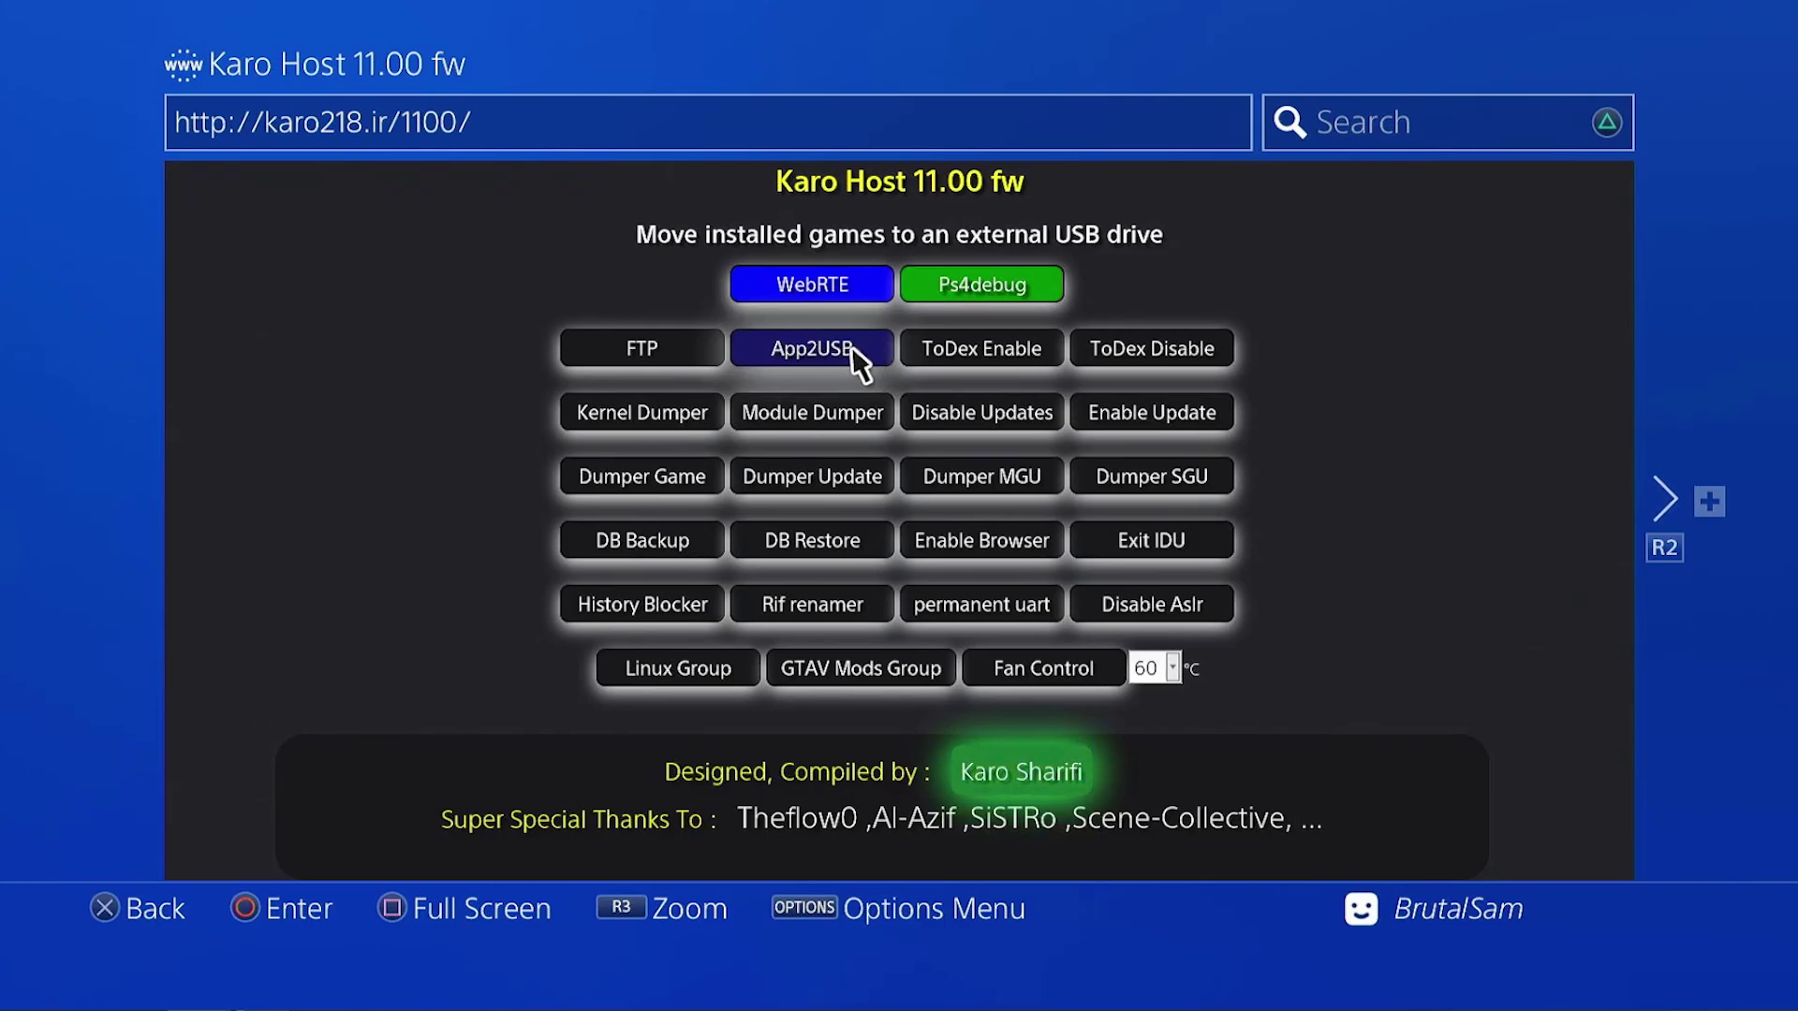
pyautogui.click(804, 349)
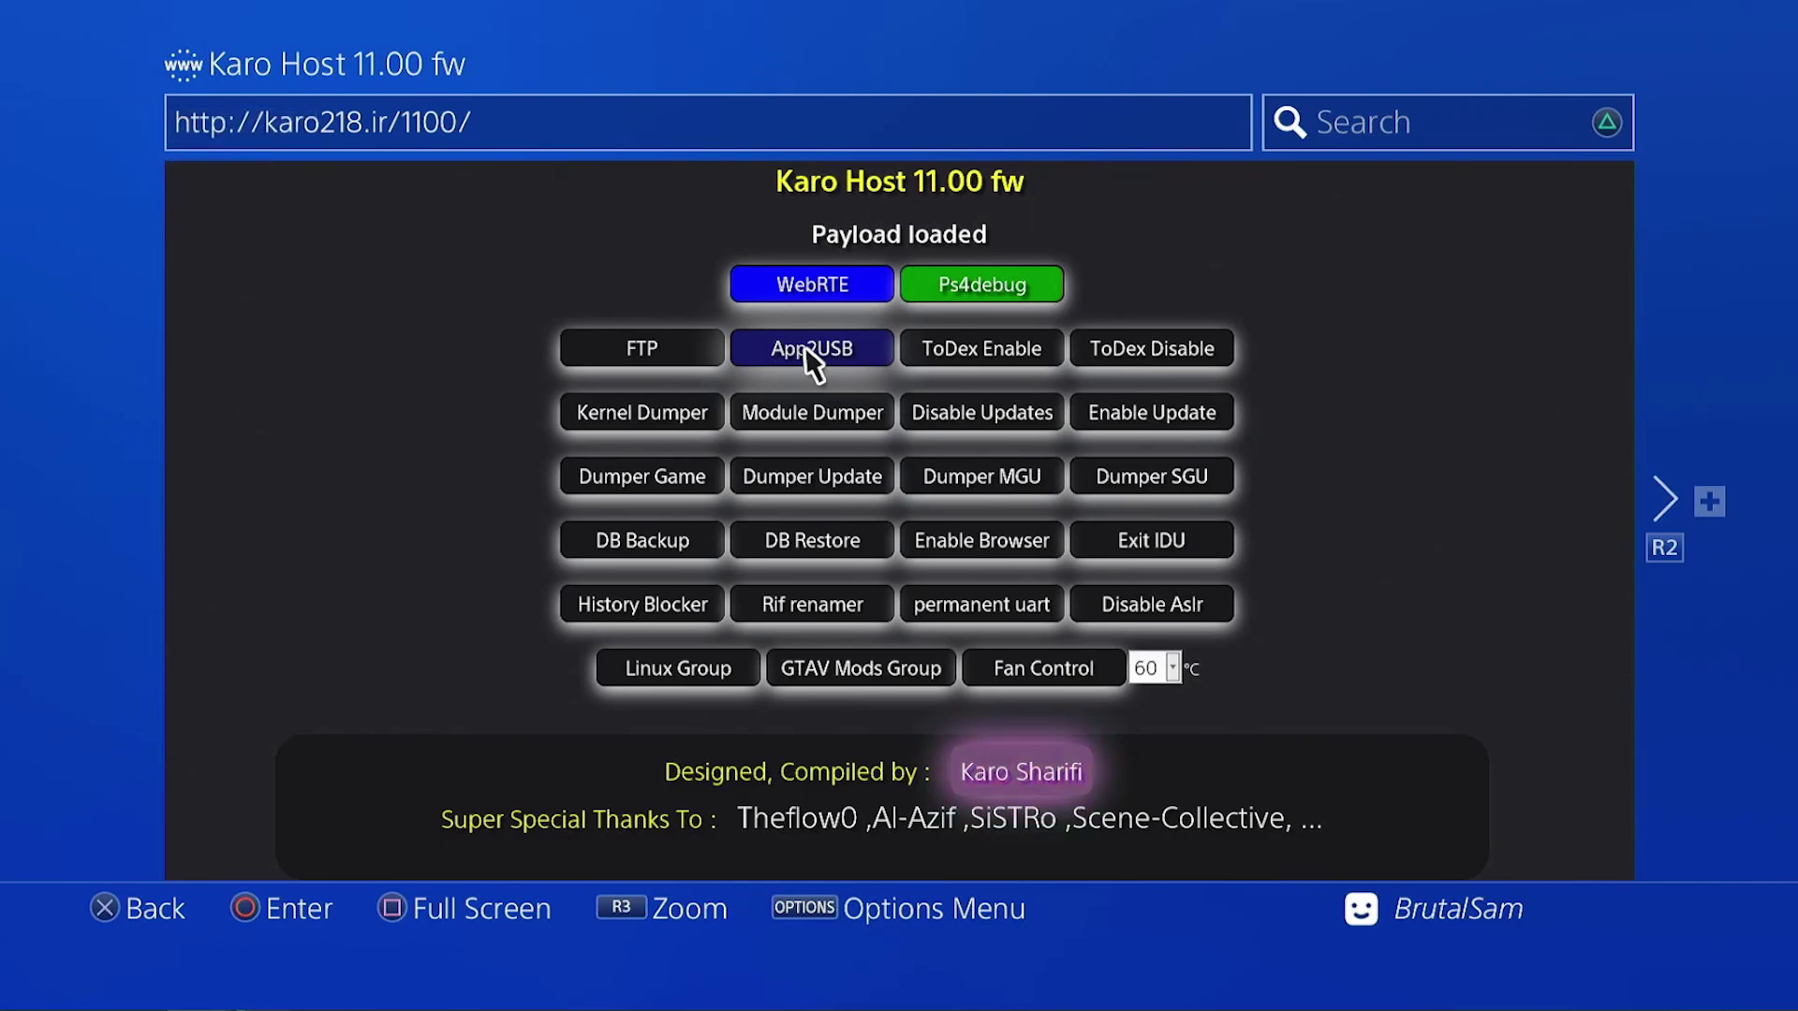
# Step: Leave the browser and launch PS4-Xplorer 2.0 with Root Access
pyautogui.press('super')
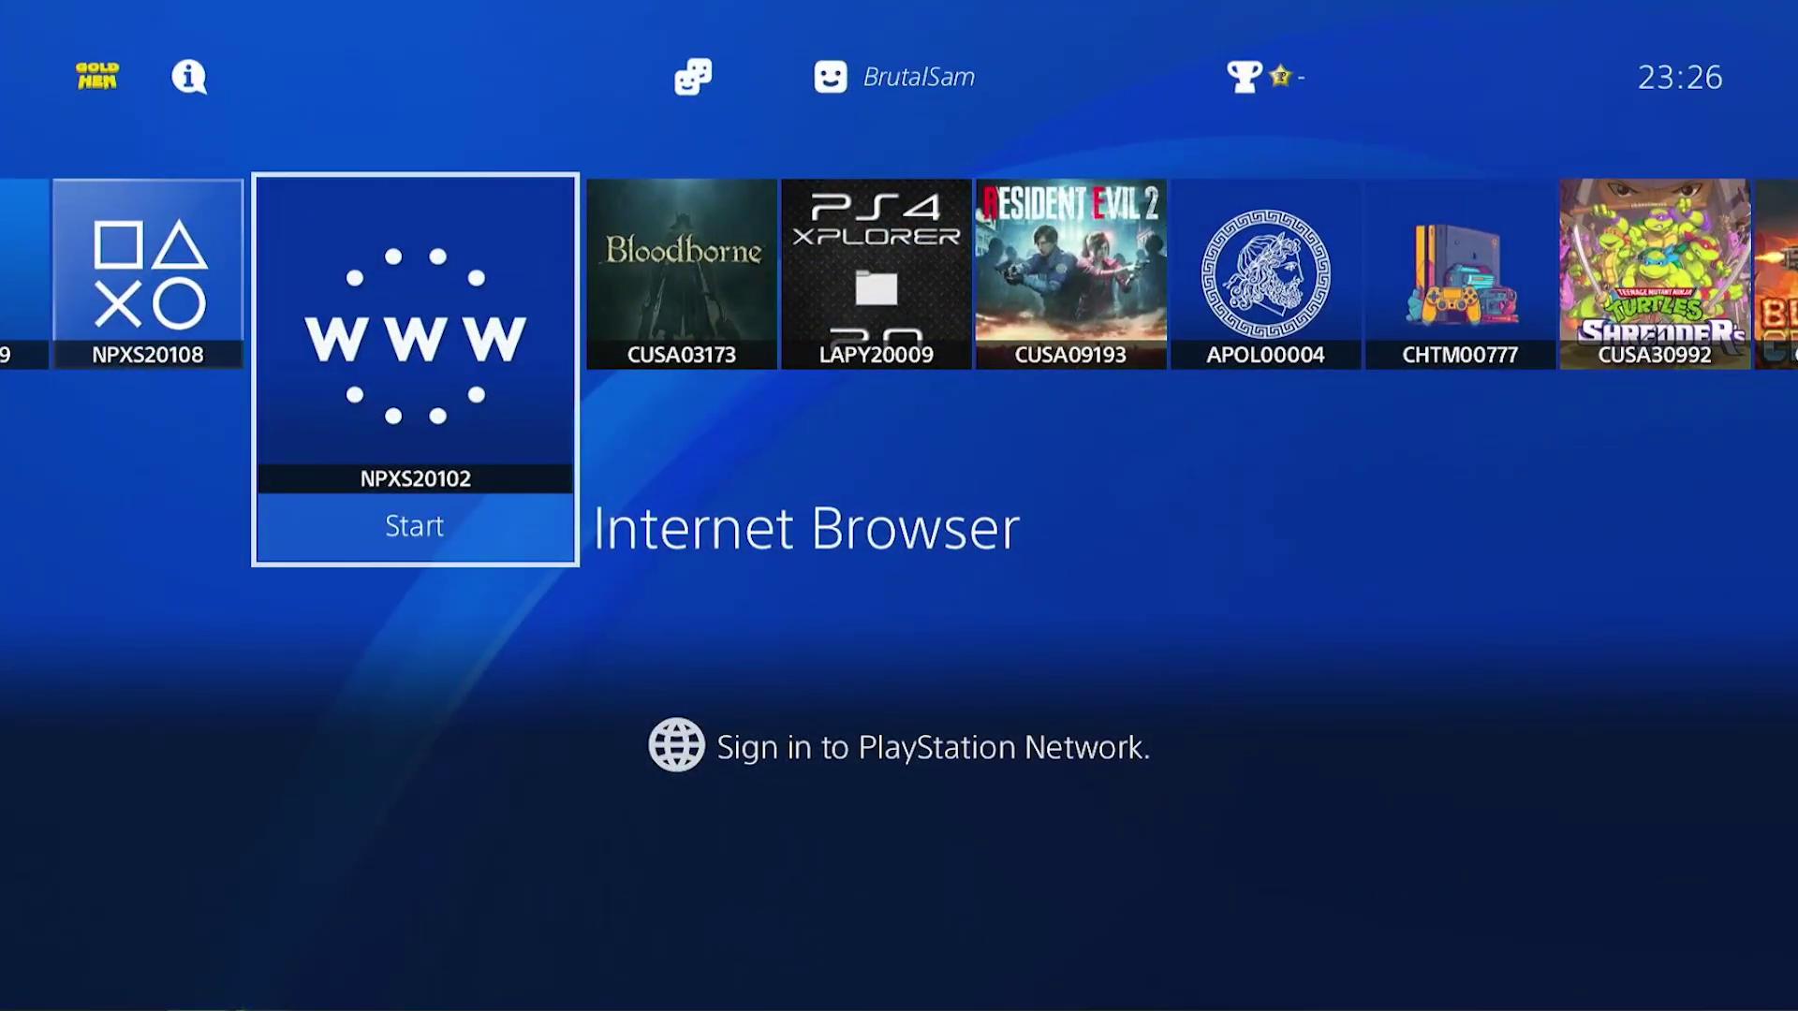
pyautogui.press('Right')
pyautogui.press('Right')
pyautogui.press('Return')
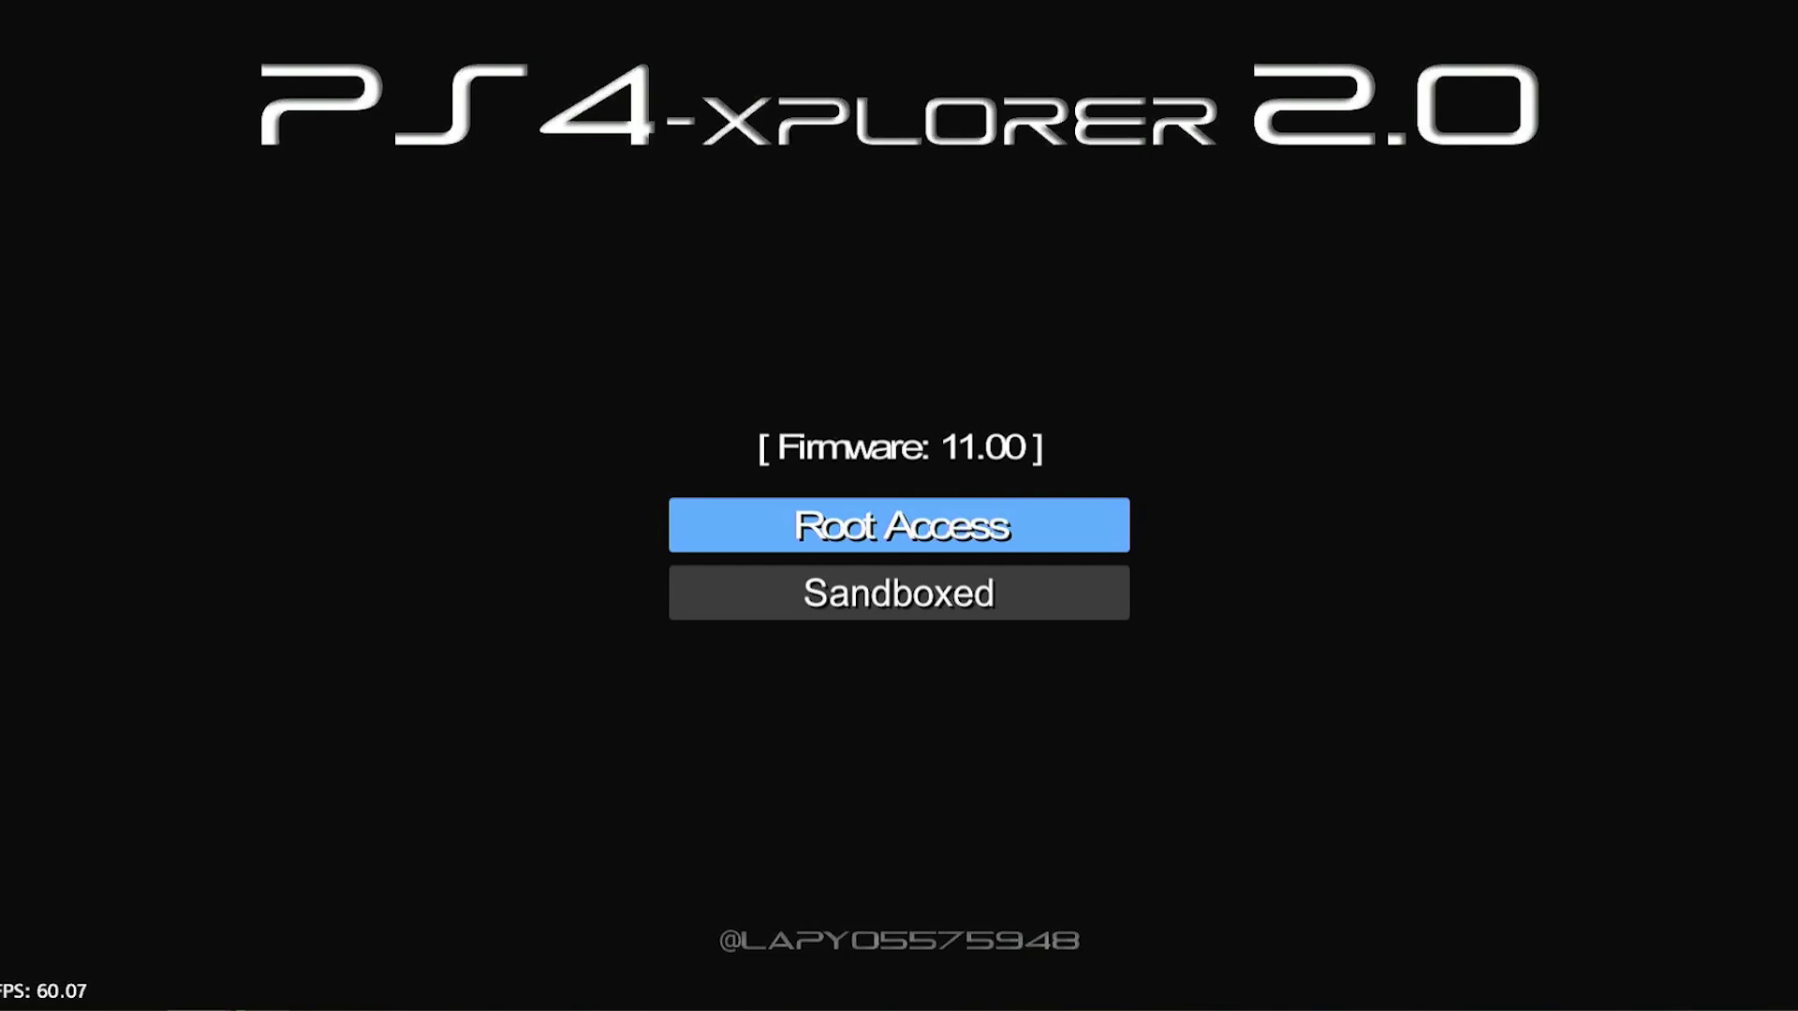
pyautogui.press('Return')
# Step: Browse /mnt/usb0/PS4, inspect the CUSA24216 game folder's files, then return to the PS4 folder
pyautogui.press('F1')
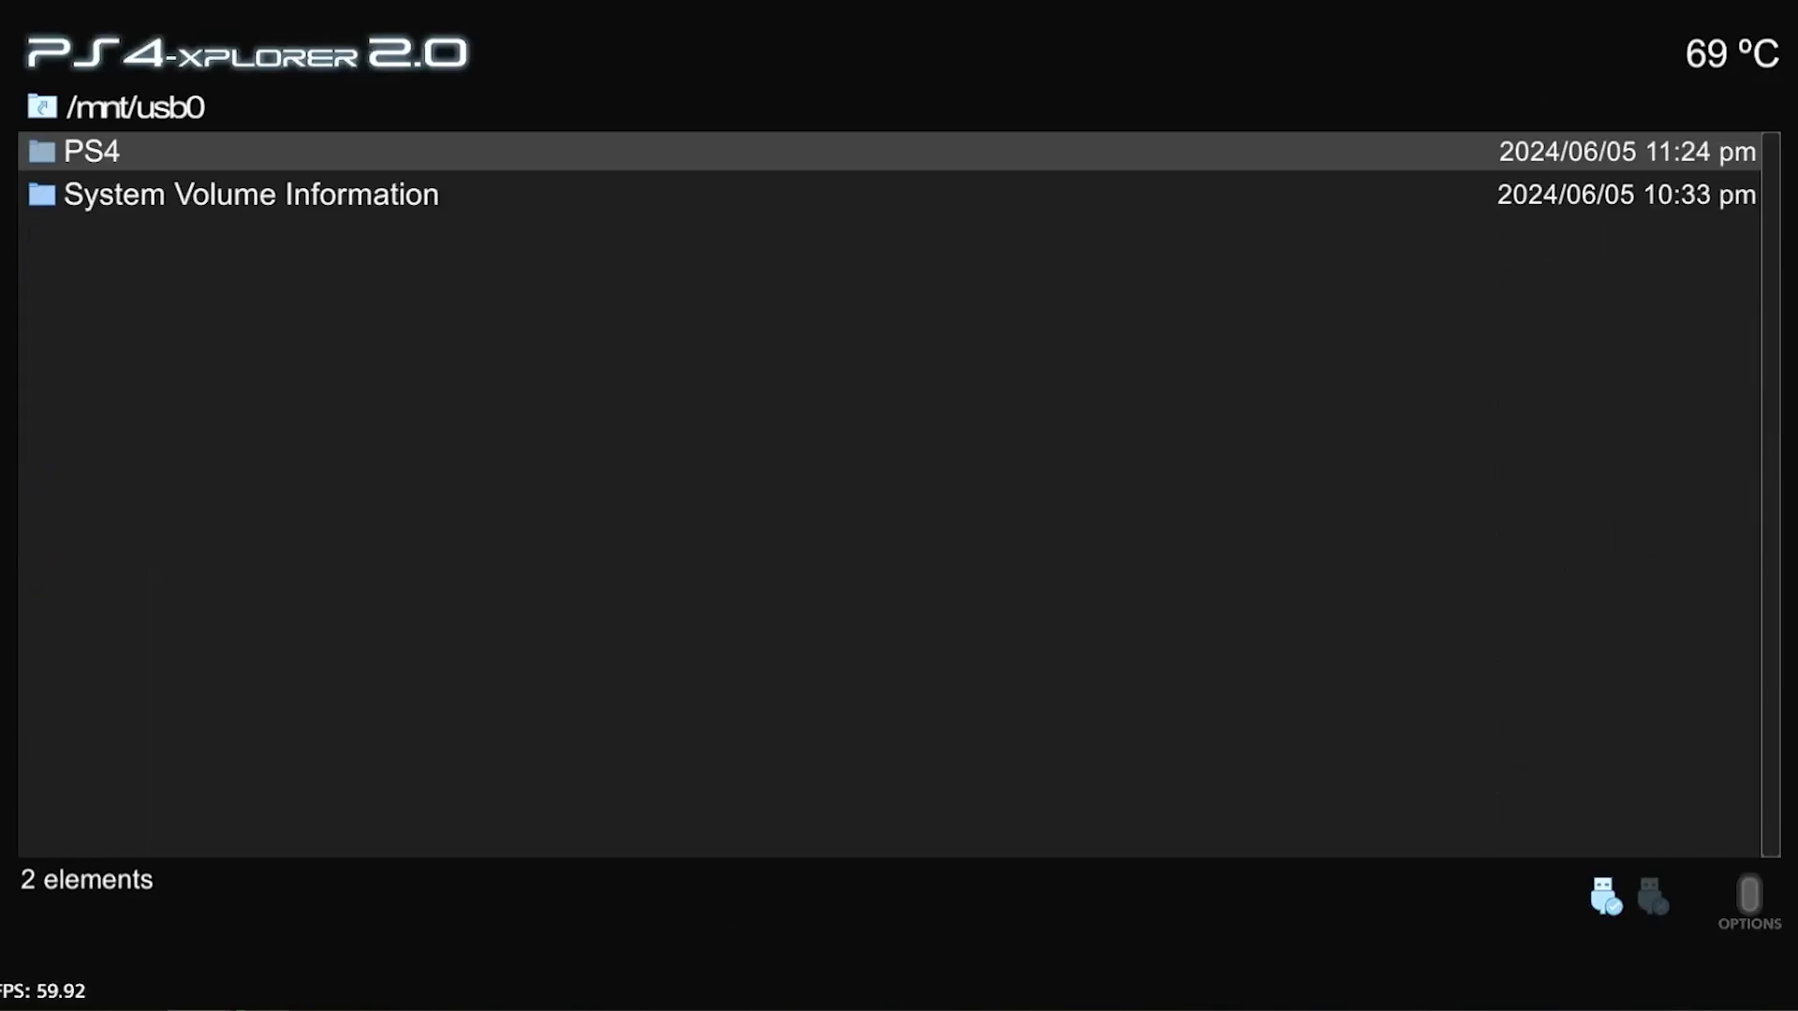
pyautogui.press('Return')
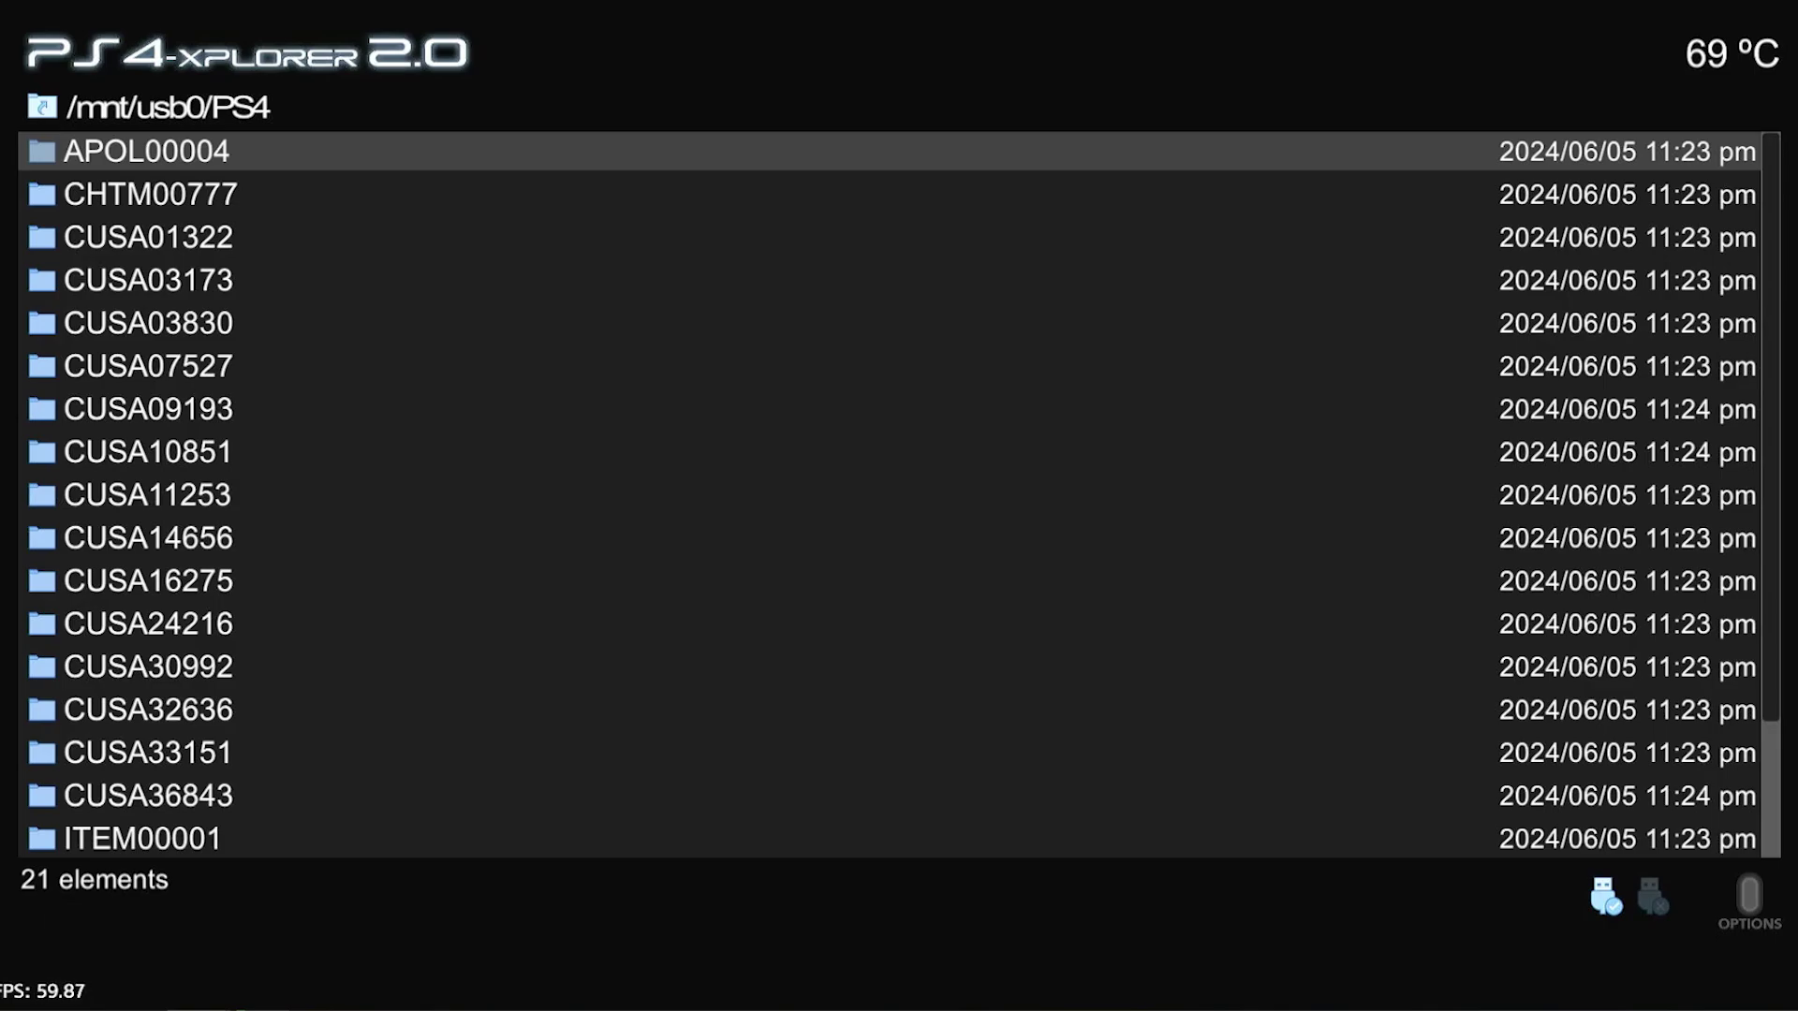
pyautogui.press('Down')
pyautogui.press('Down')
pyautogui.press('Down')
pyautogui.press('Down')
pyautogui.press('Down')
pyautogui.press('Down')
pyautogui.press('Down')
pyautogui.press('Down')
pyautogui.press('Down')
pyautogui.press('Down')
pyautogui.press('Down')
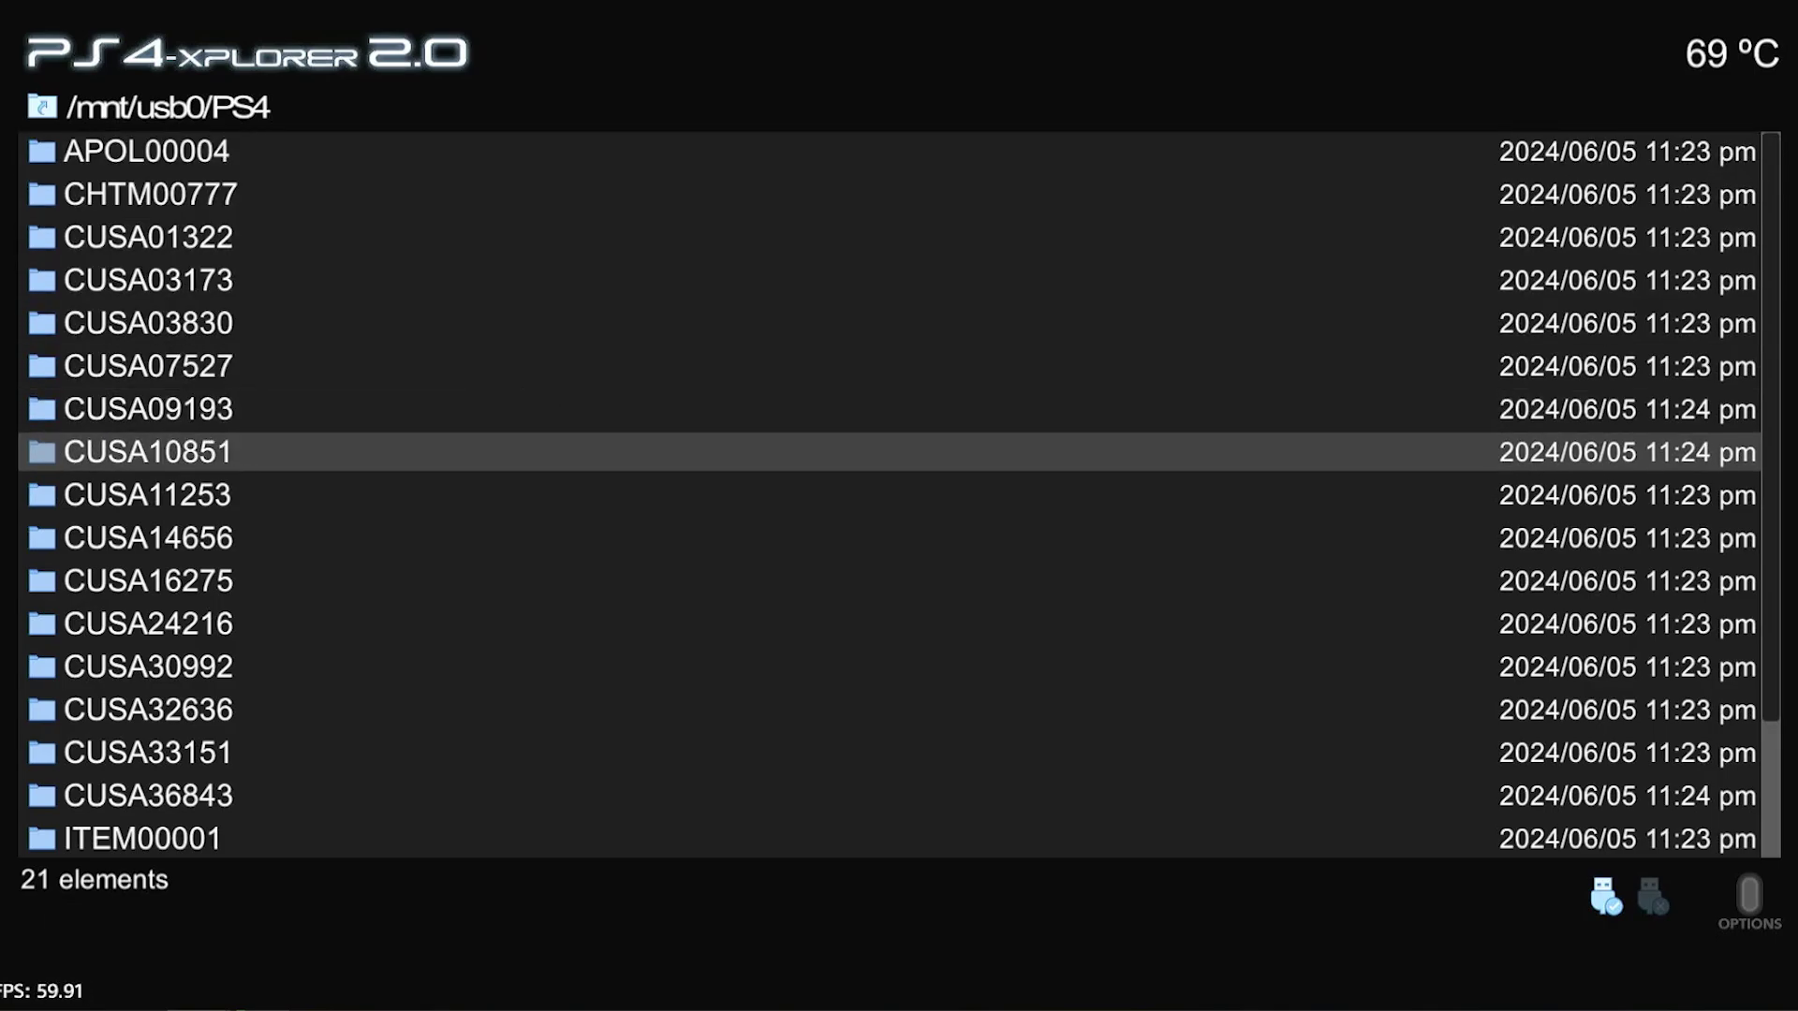
pyautogui.press('Return')
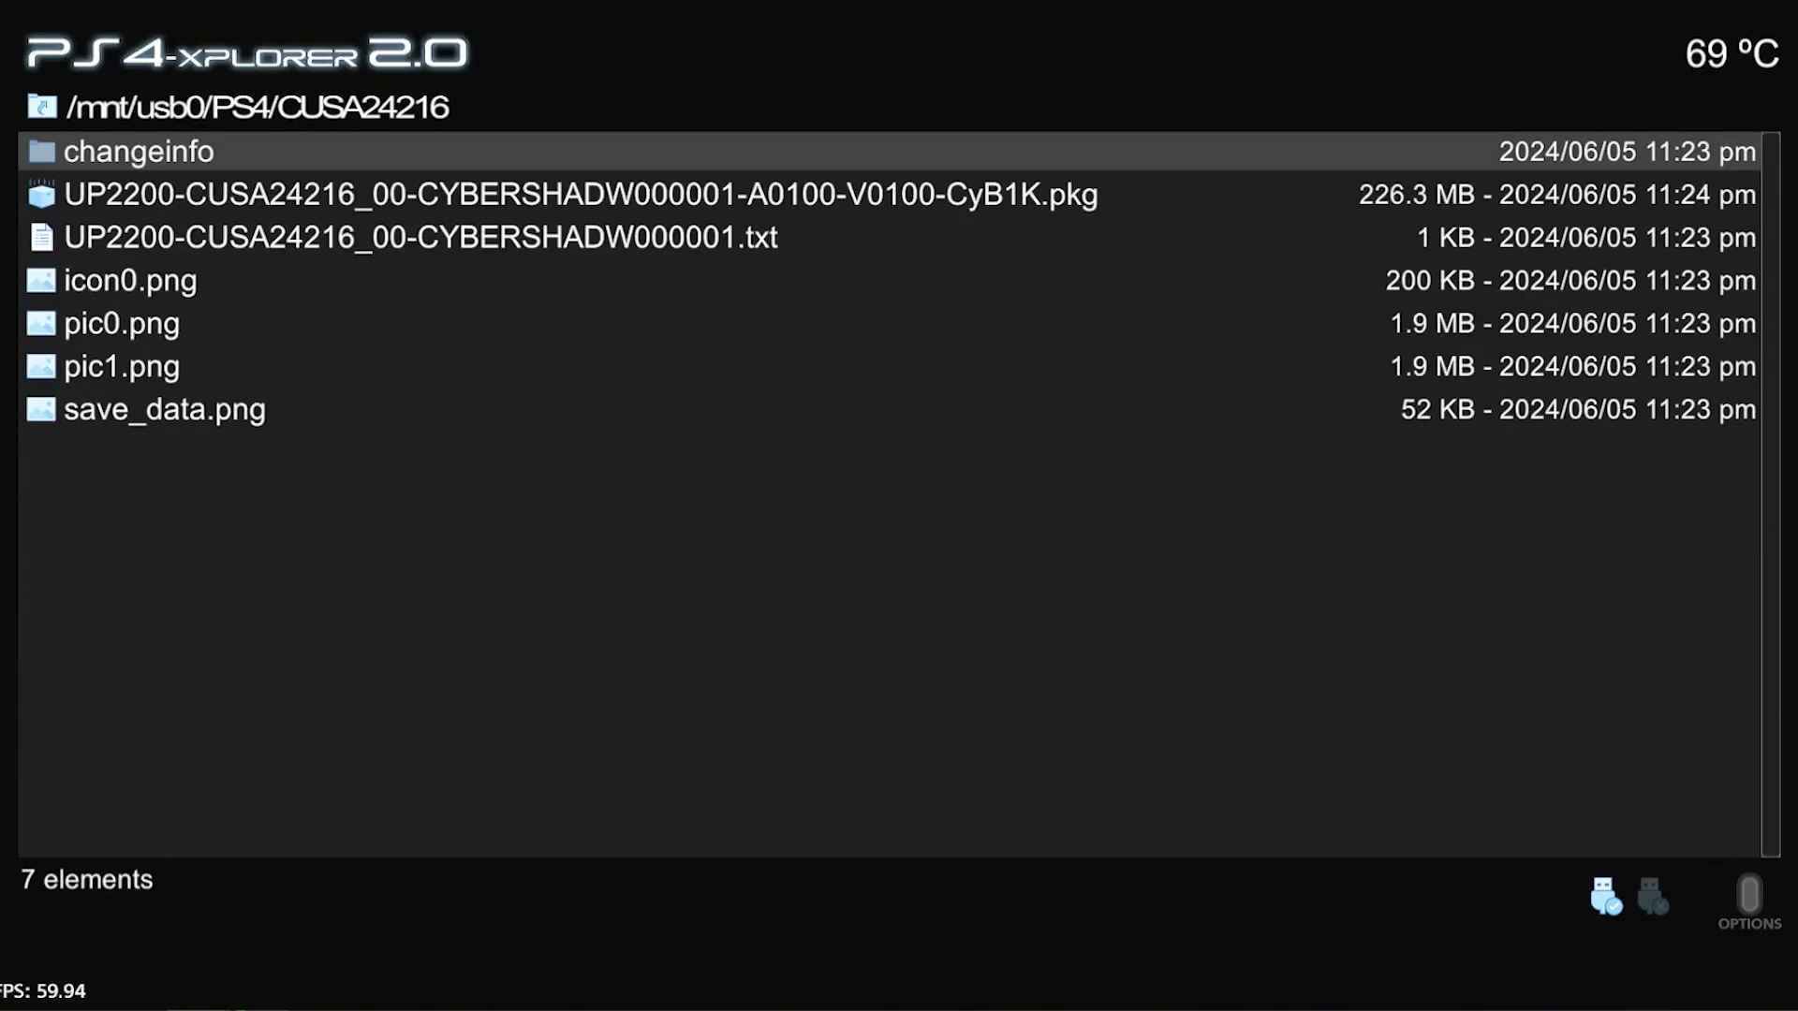
pyautogui.press('Down')
pyautogui.press('Down')
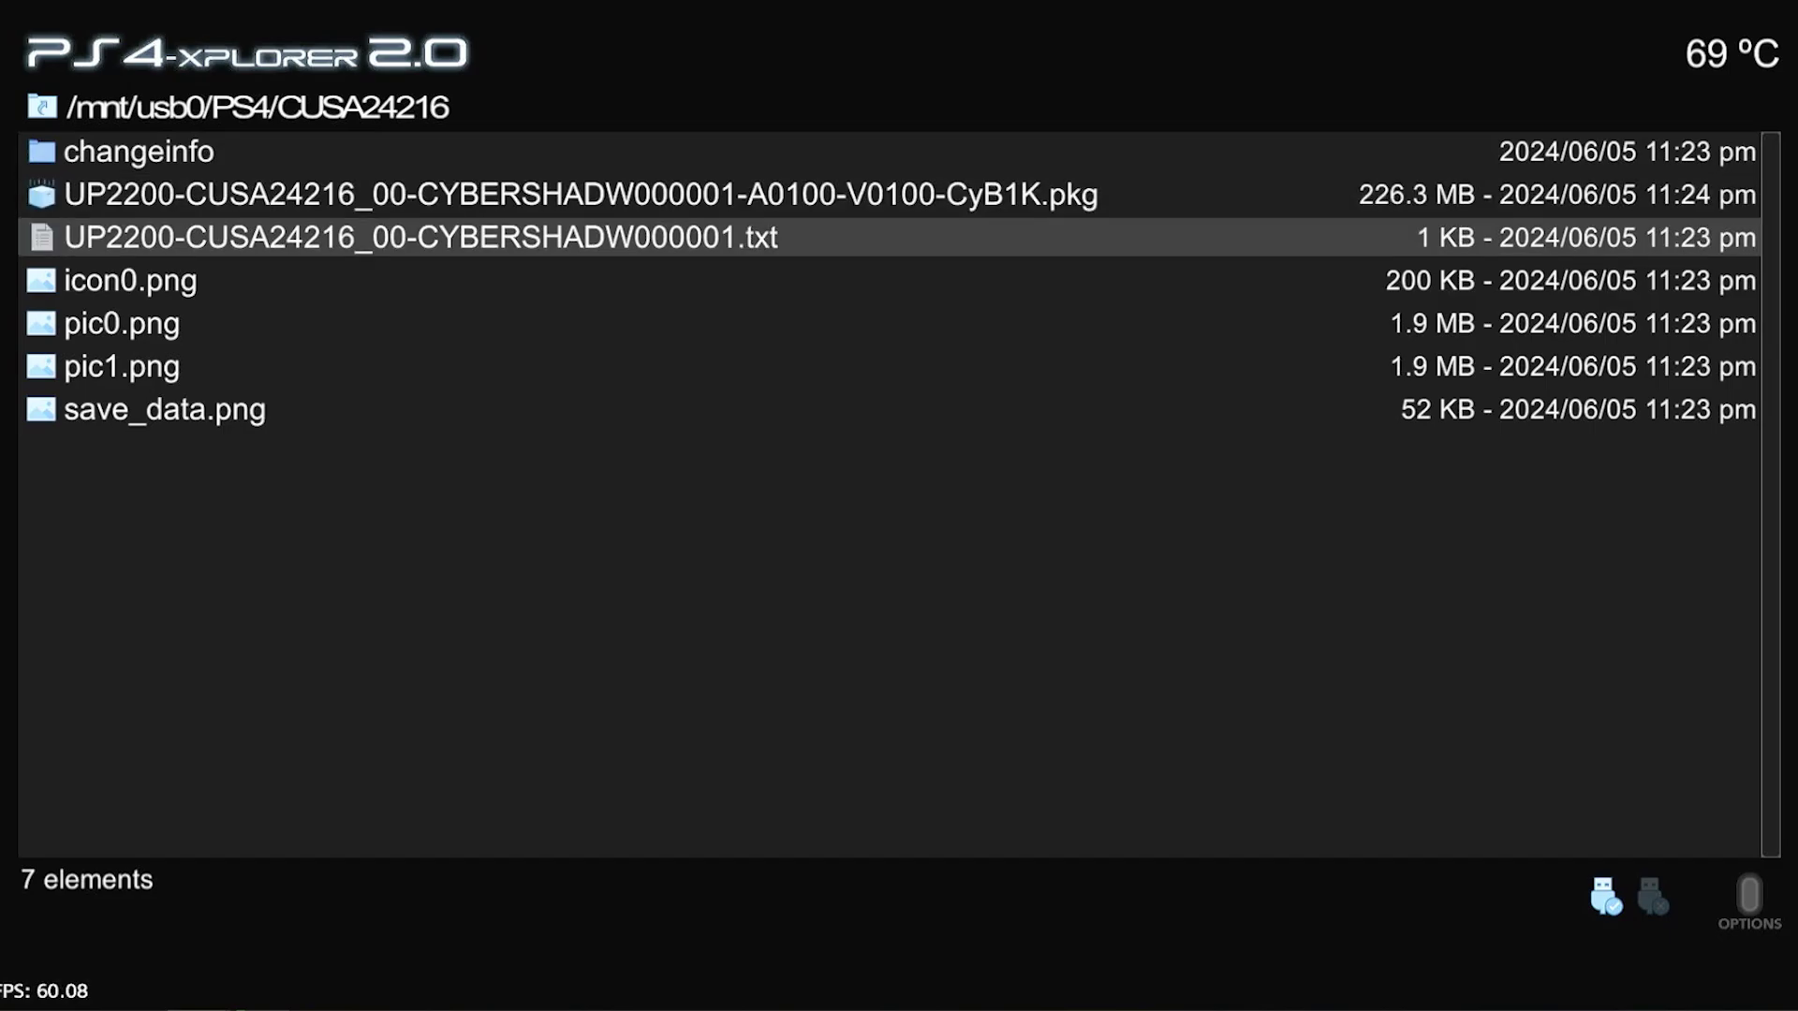
pyautogui.press('Down')
pyautogui.press('Up')
pyautogui.press('Up')
pyautogui.press('Down')
pyautogui.press('Down')
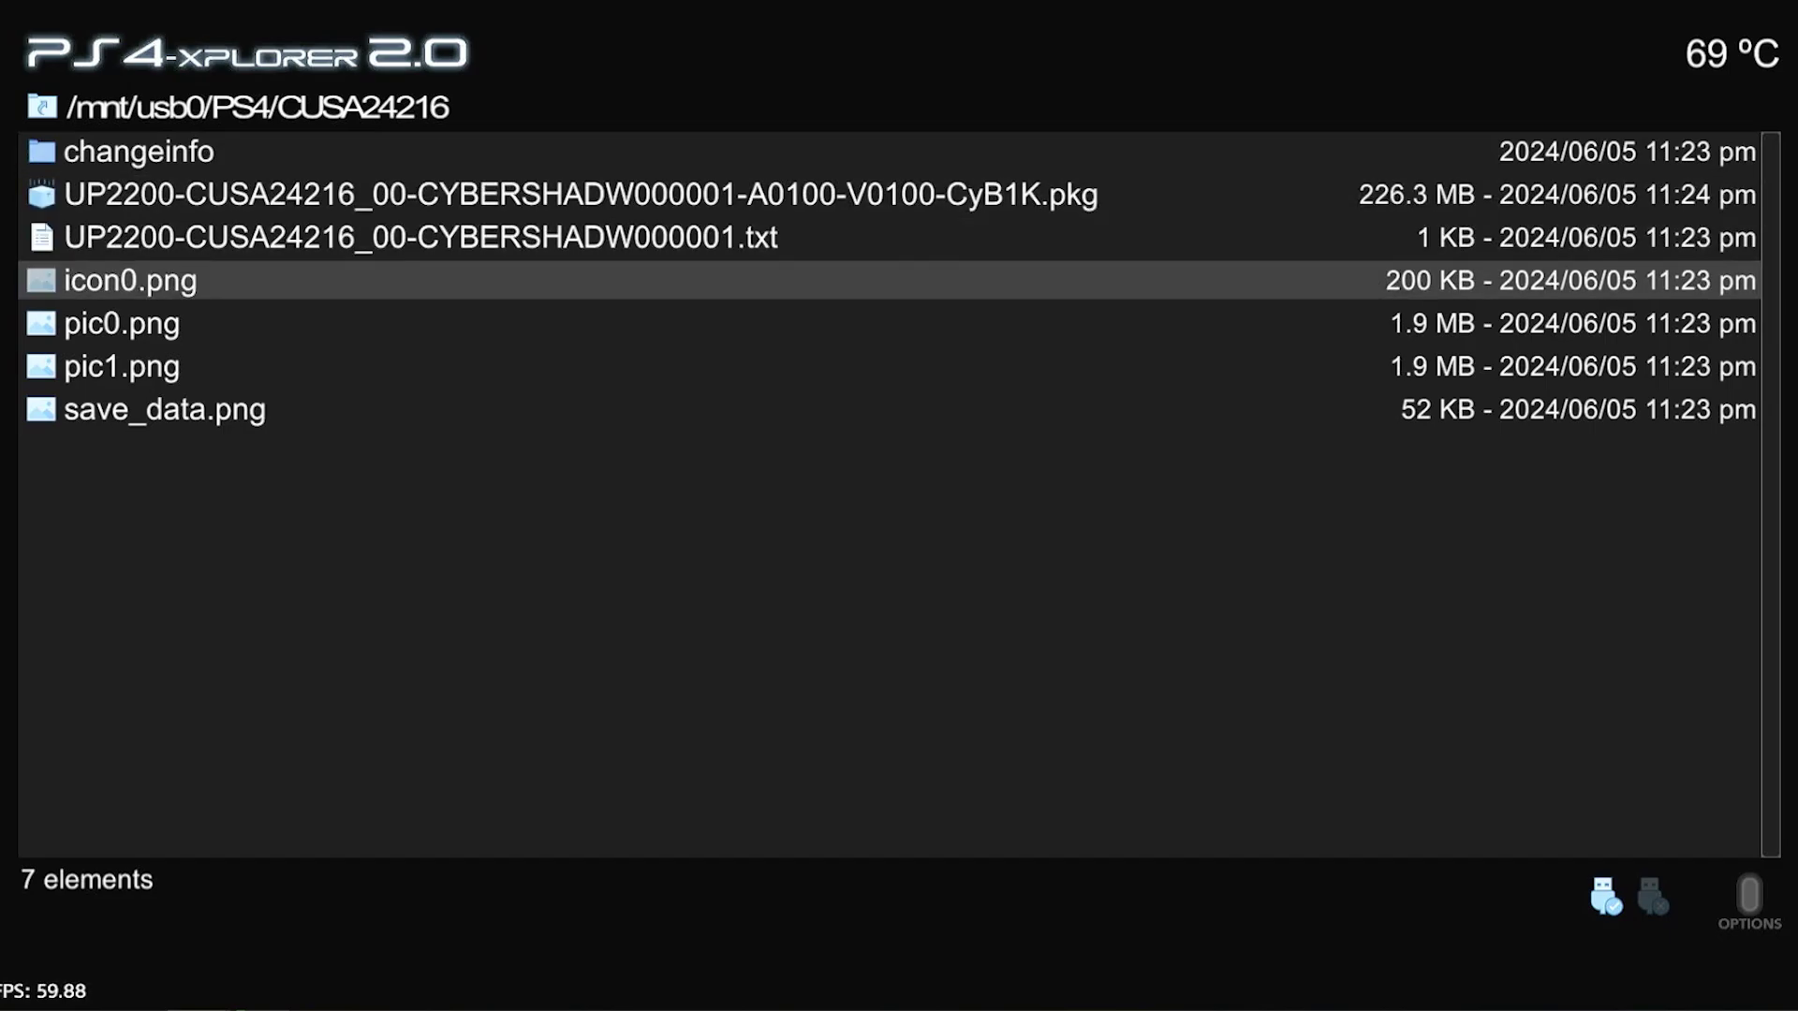
pyautogui.press('BackSpace')
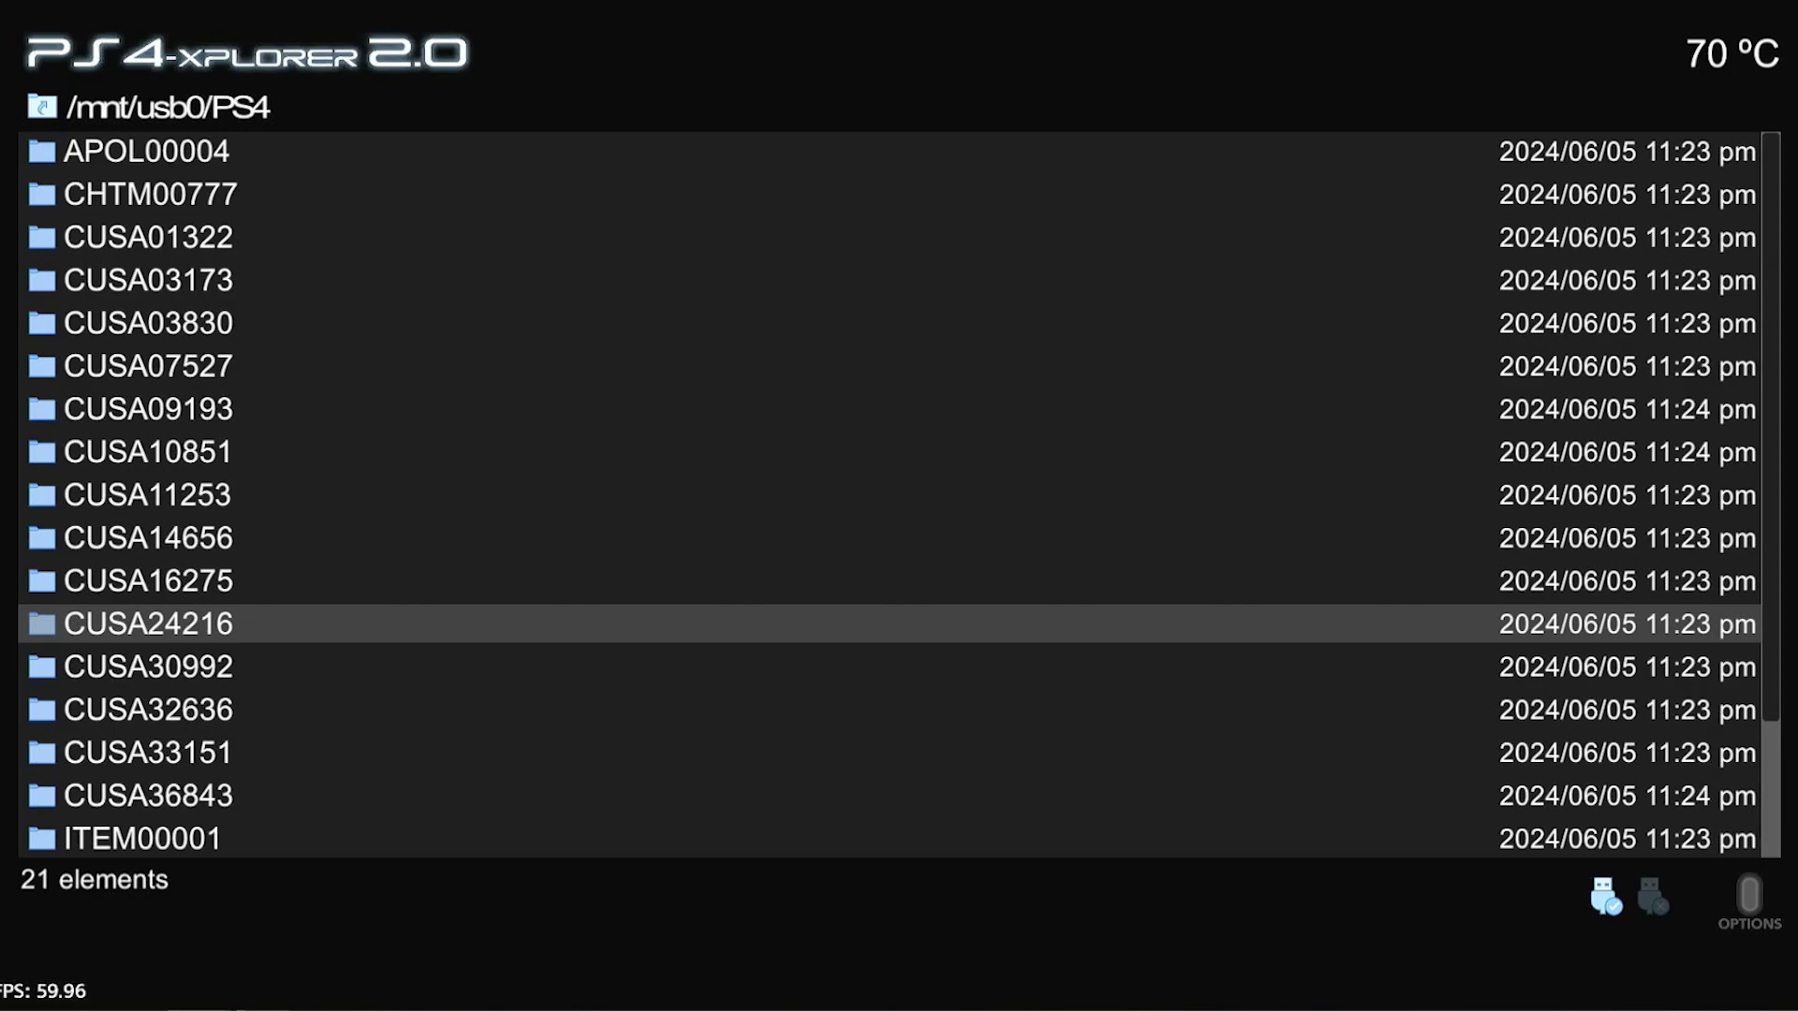
# Step: Quit PS4-Xplorer, try launching Blazing Chrome, and dismiss the corrupted-data 'Cannot start' error
pyautogui.press('Up')
pyautogui.press('Up')
pyautogui.press('super')
pyautogui.press('Right')
pyautogui.press('Right')
pyautogui.press('Right')
pyautogui.press('Right')
pyautogui.press('Right')
pyautogui.press('Right')
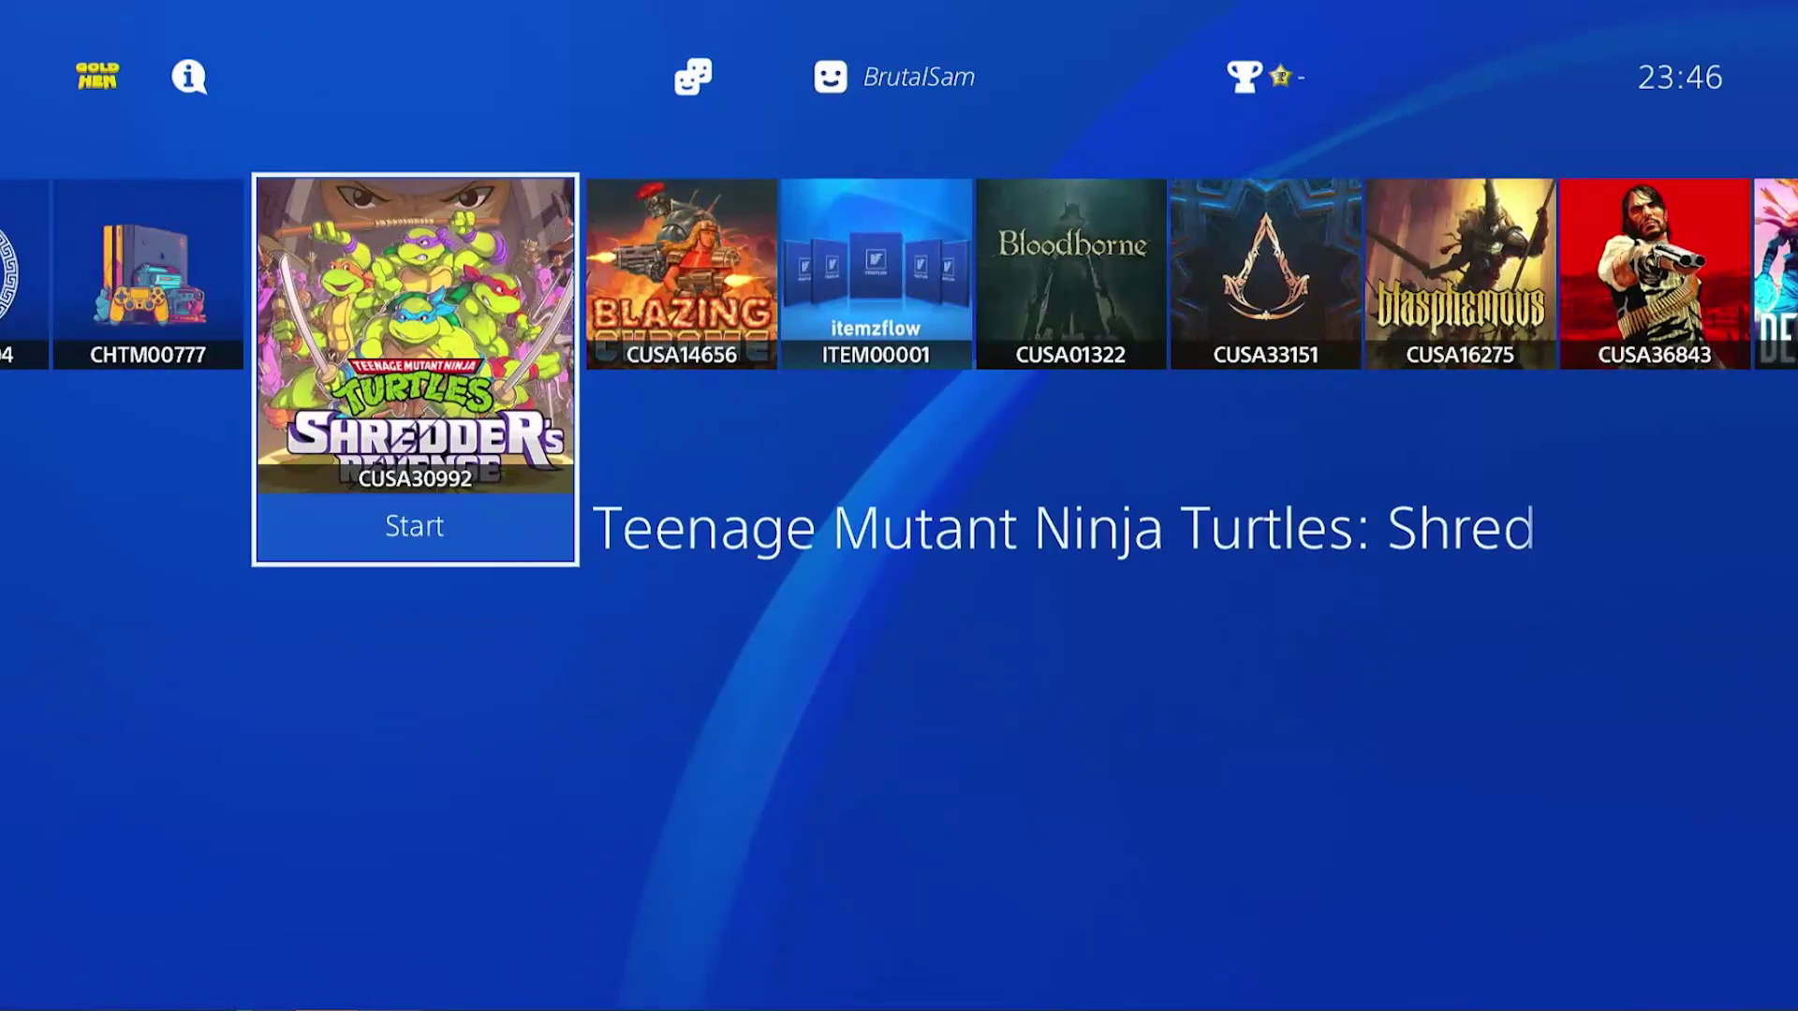
pyautogui.press('Right')
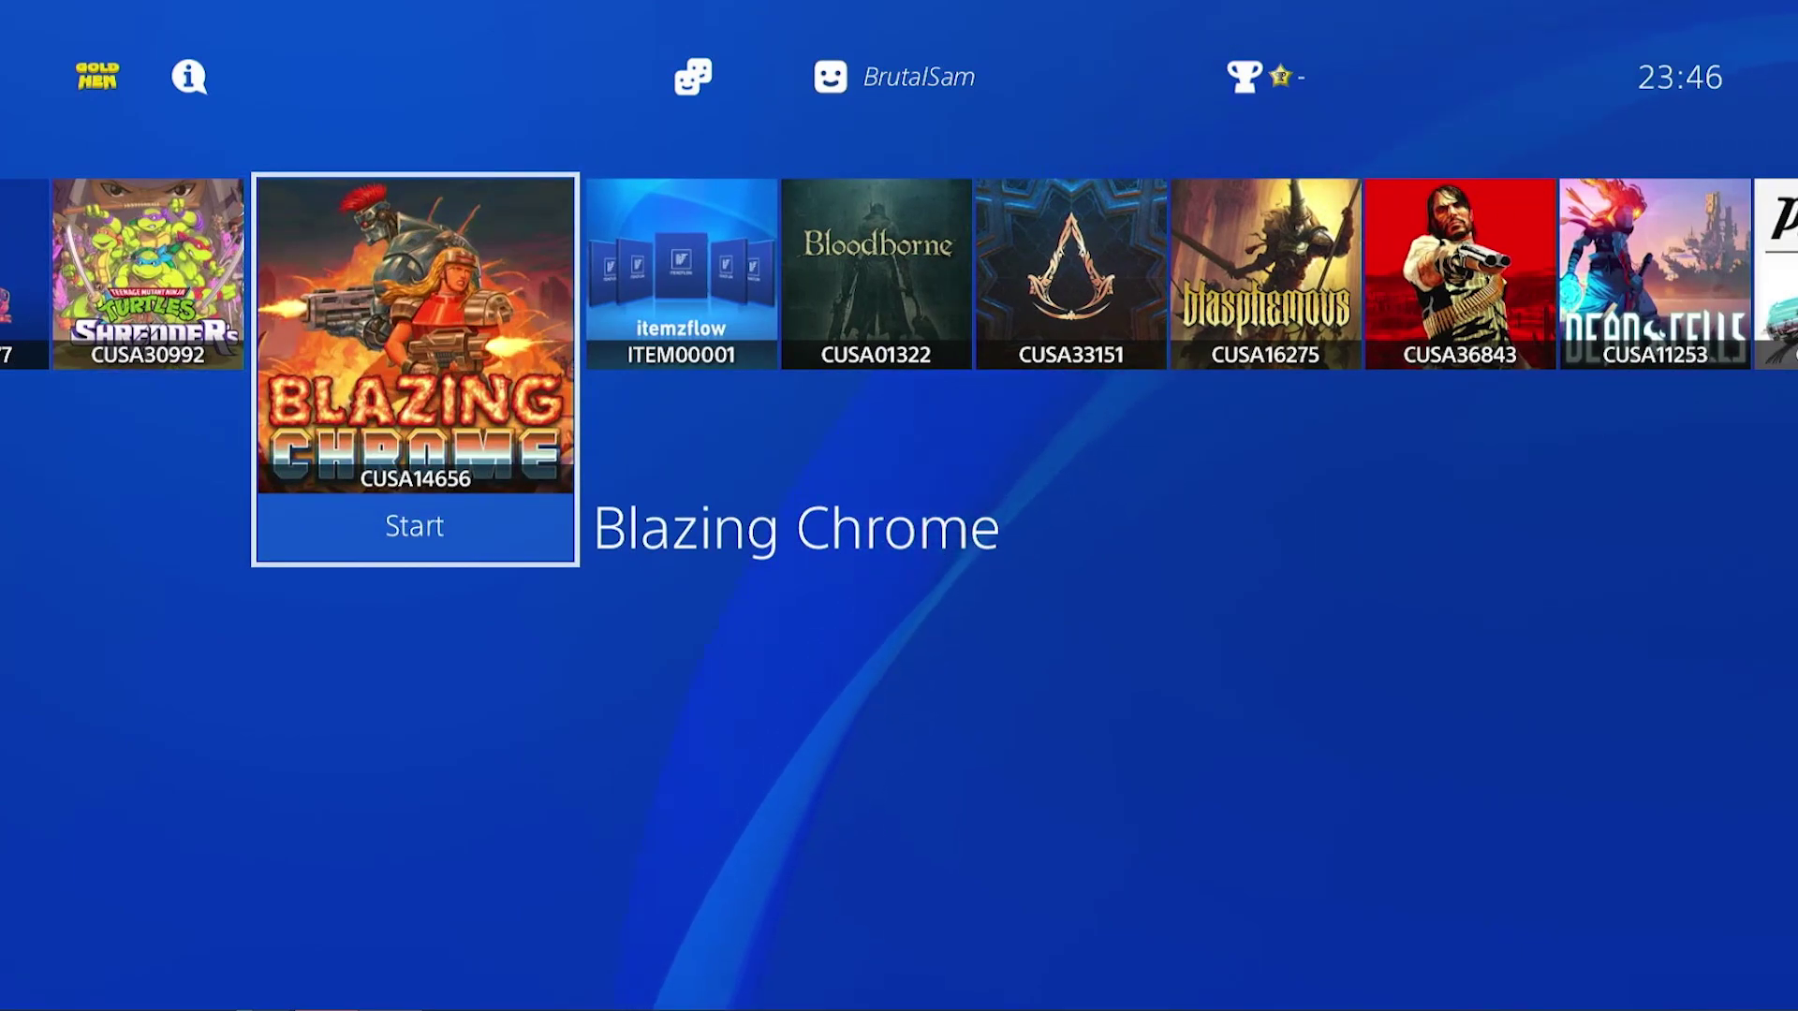
pyautogui.press('Return')
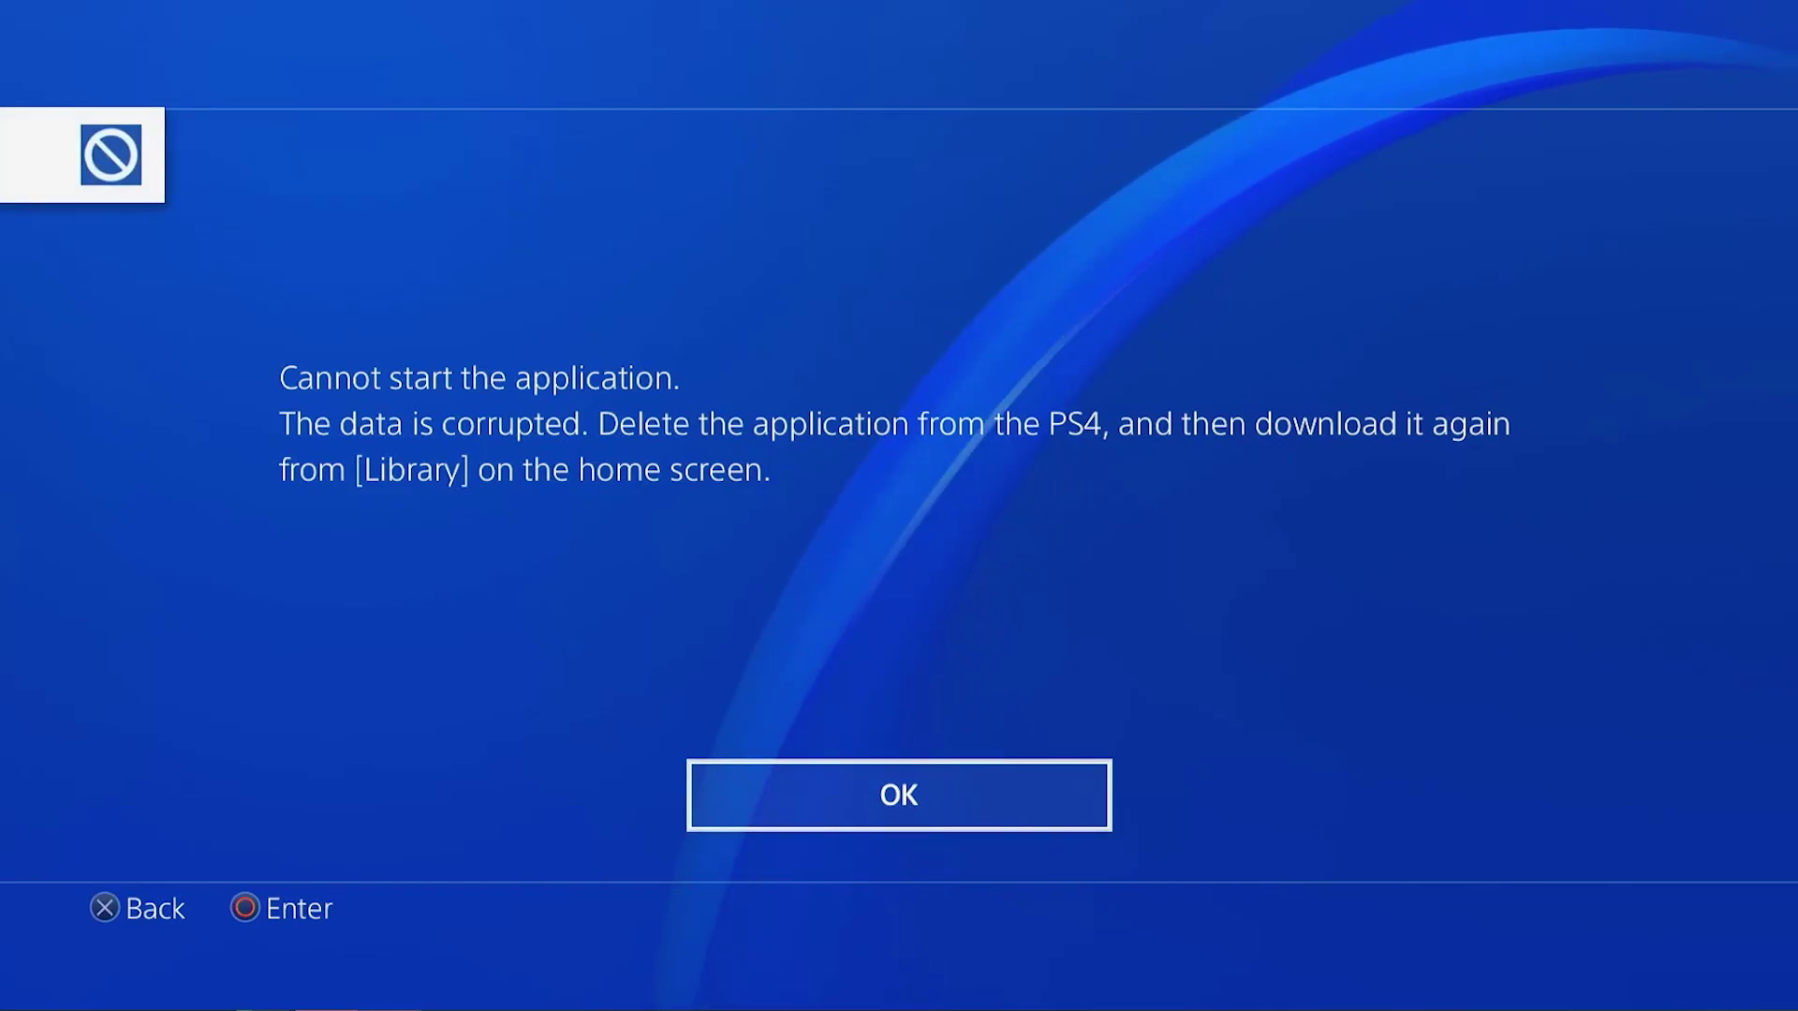
pyautogui.press('Return')
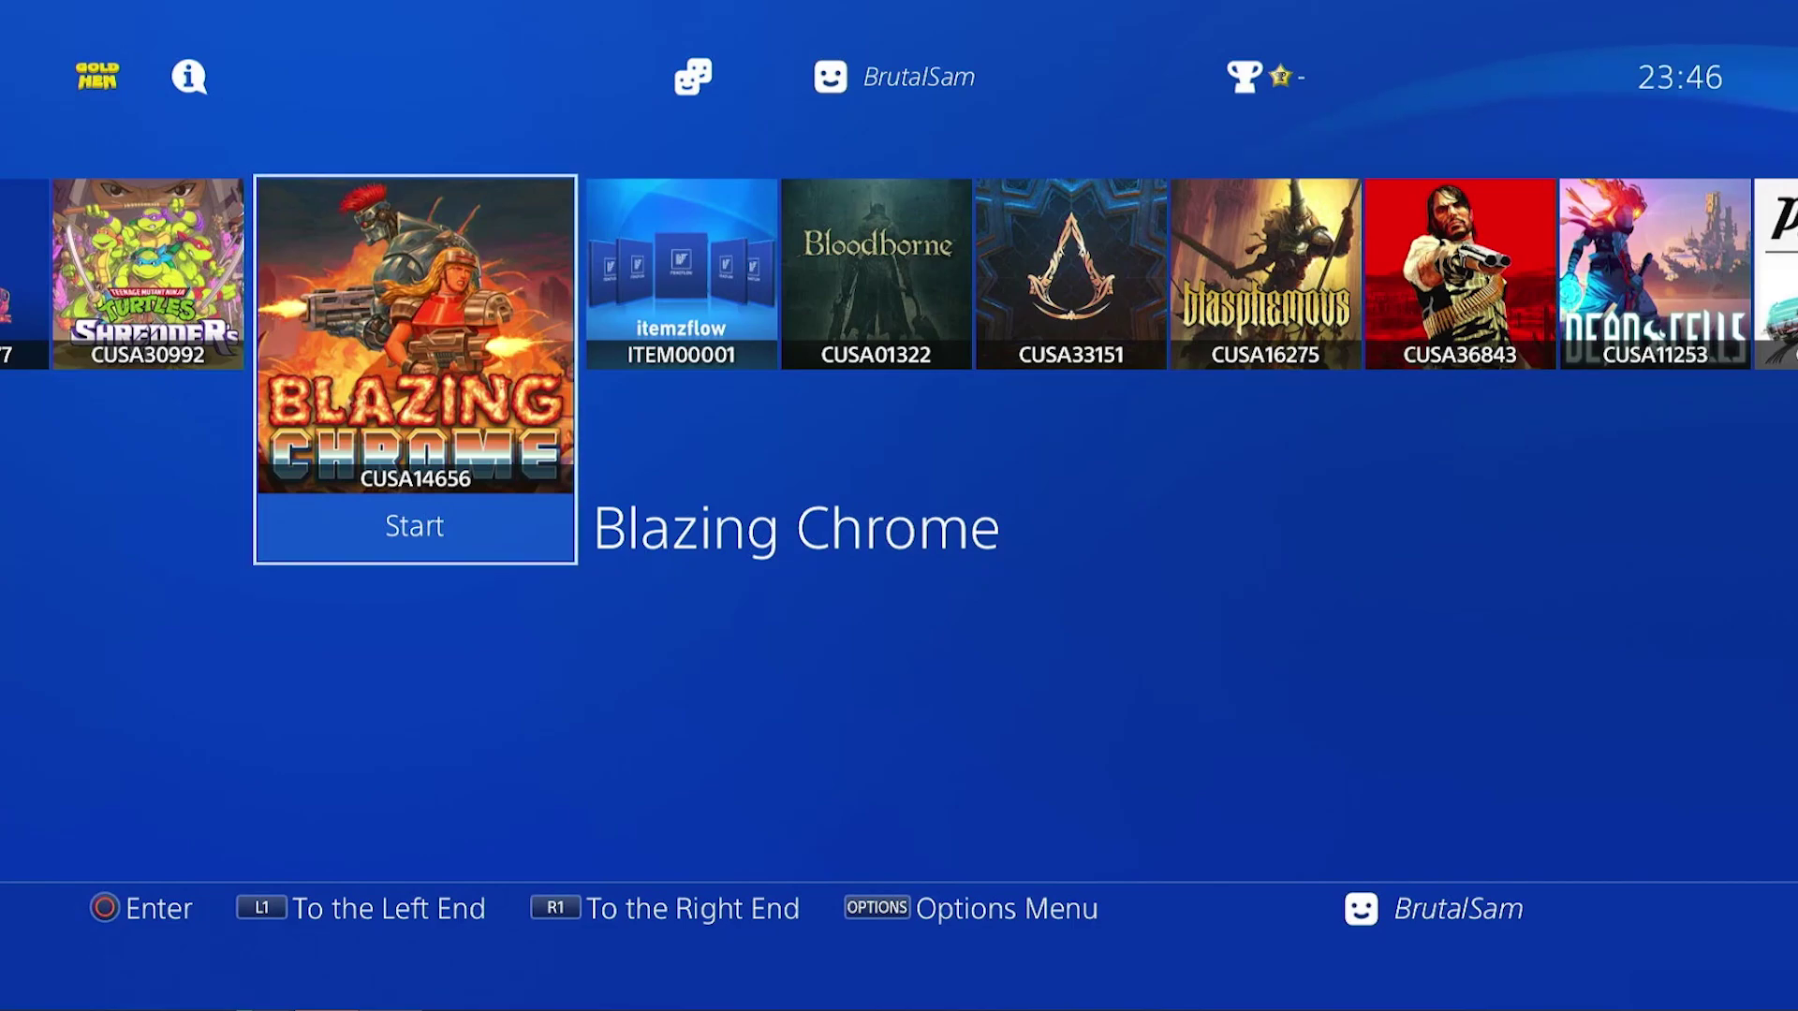
# Step: Launch Blazing Chrome and view its Infinite Lives cheat in the GoldHEN Cheat Menu
pyautogui.press('Return')
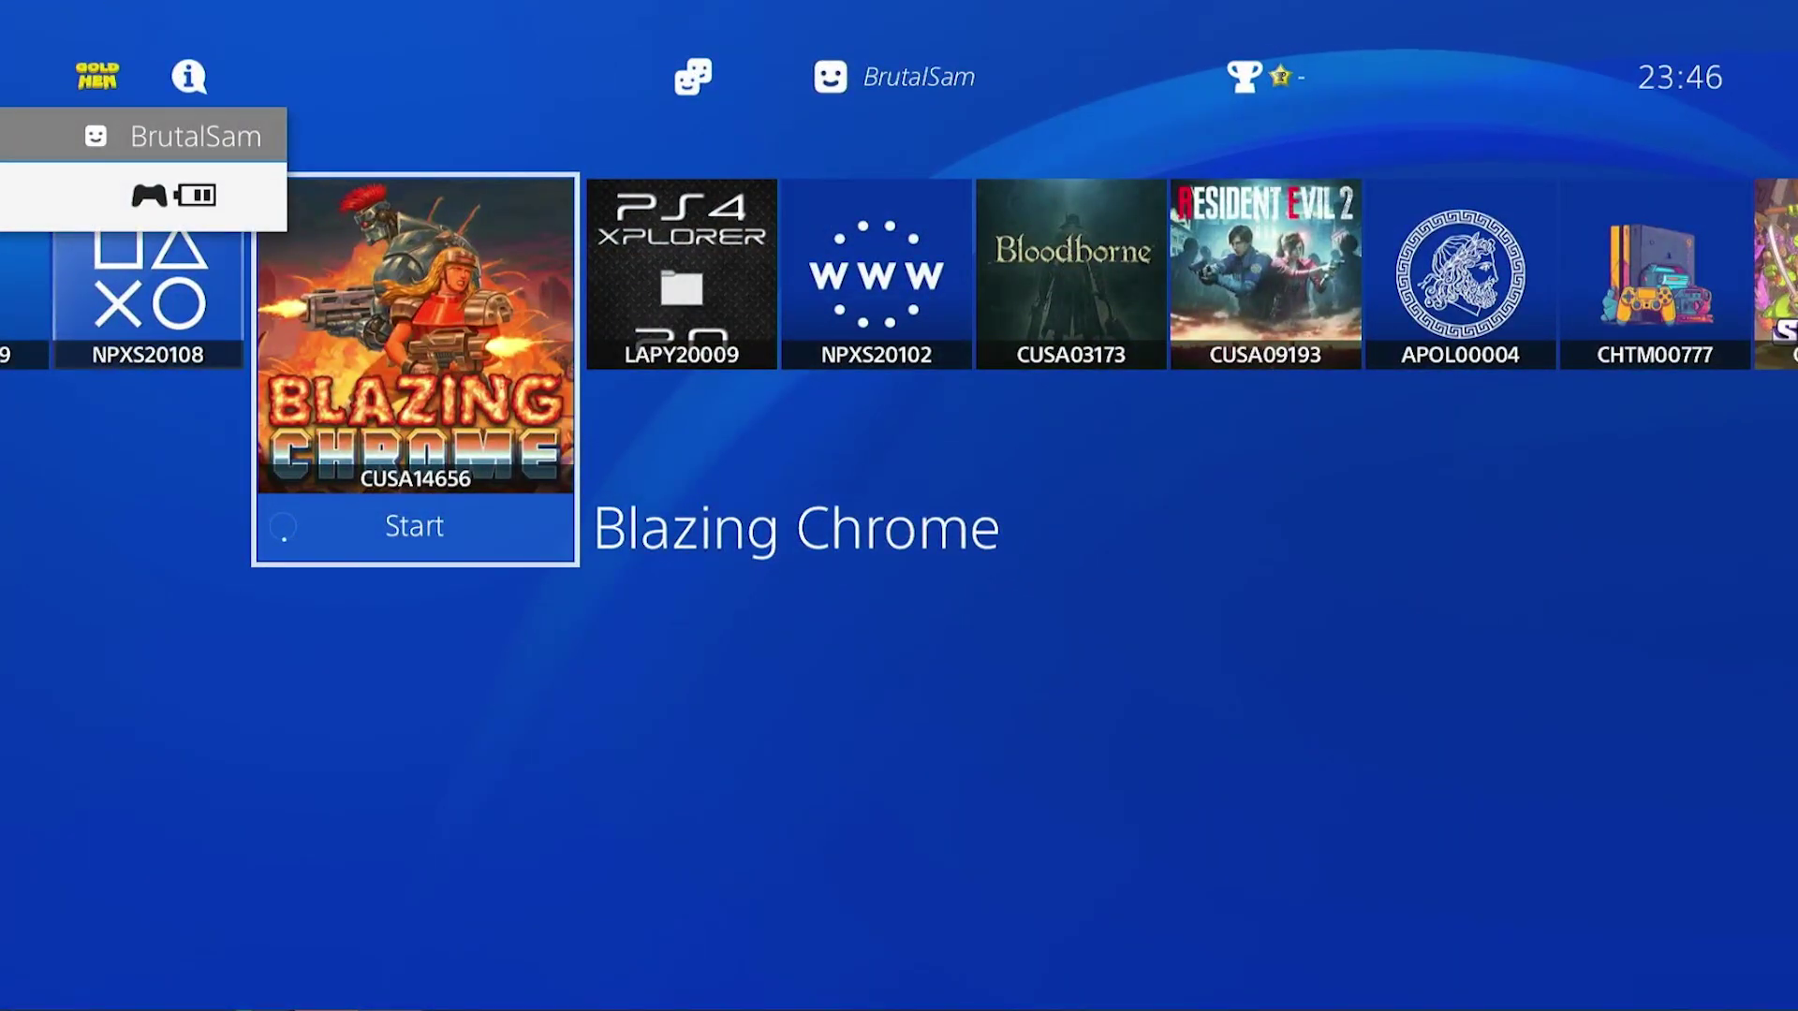
pyautogui.press('Menu')
pyautogui.press('Return')
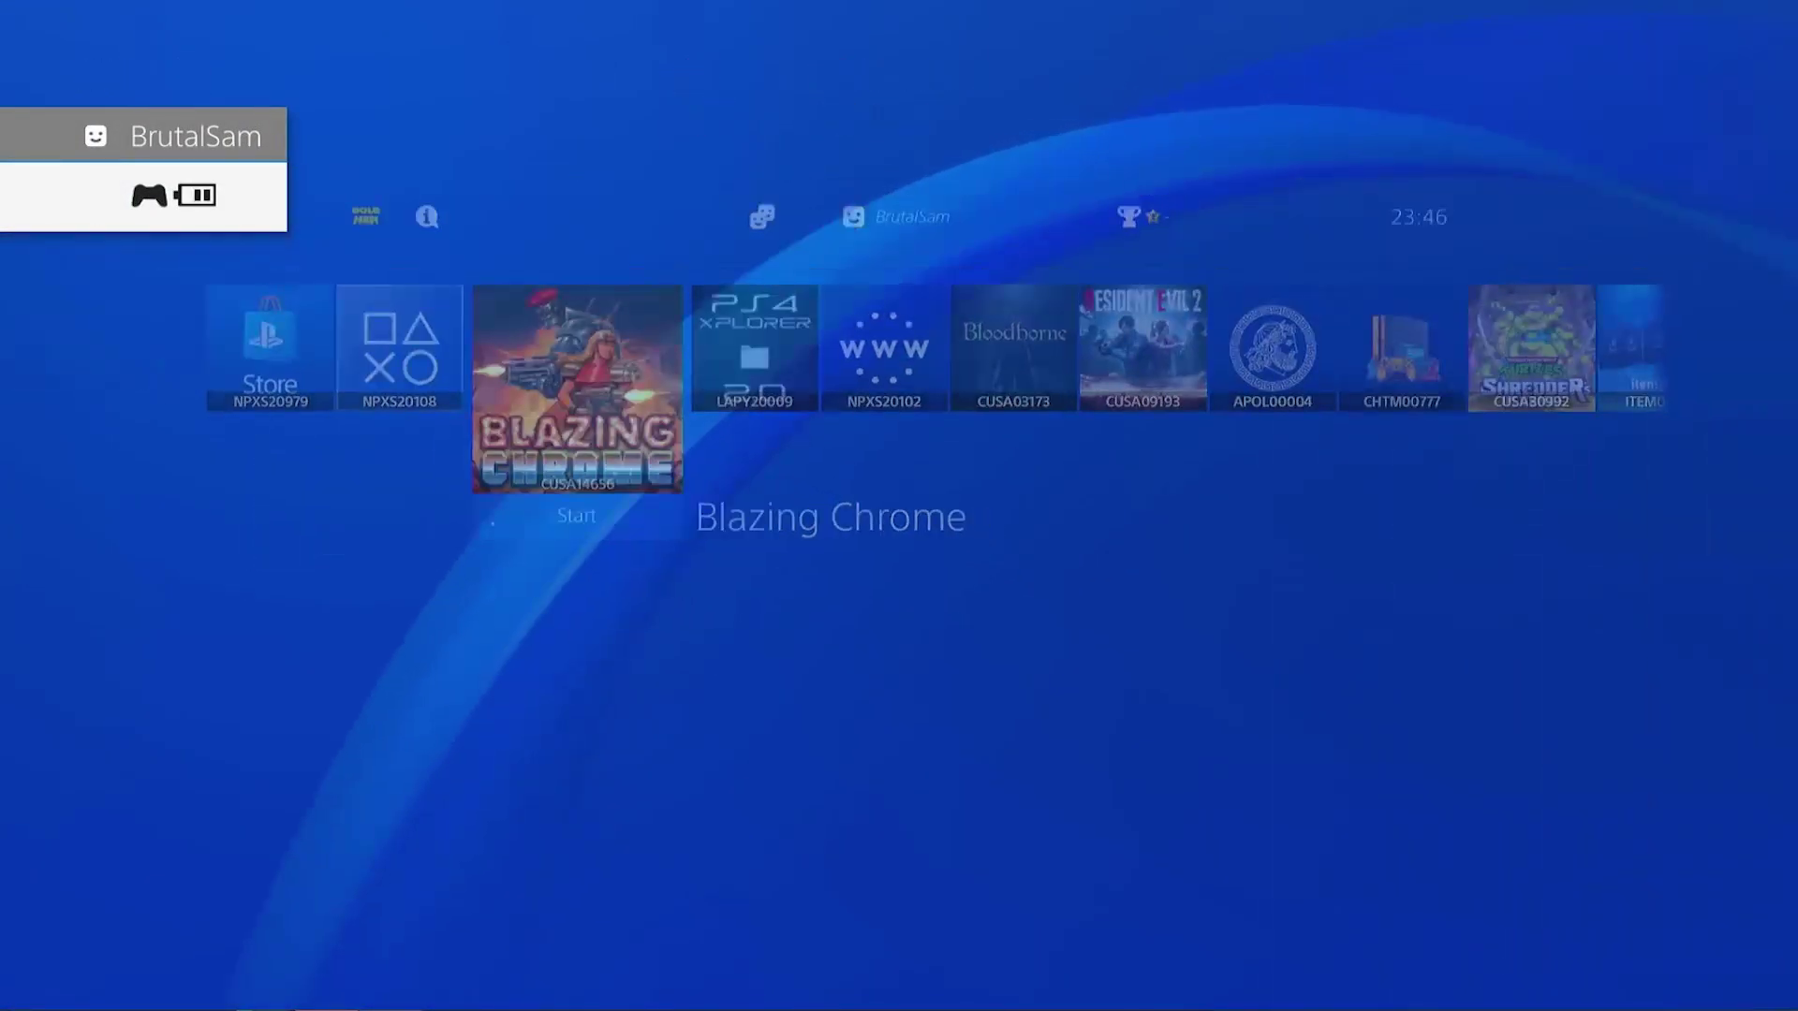
pyautogui.press('Escape')
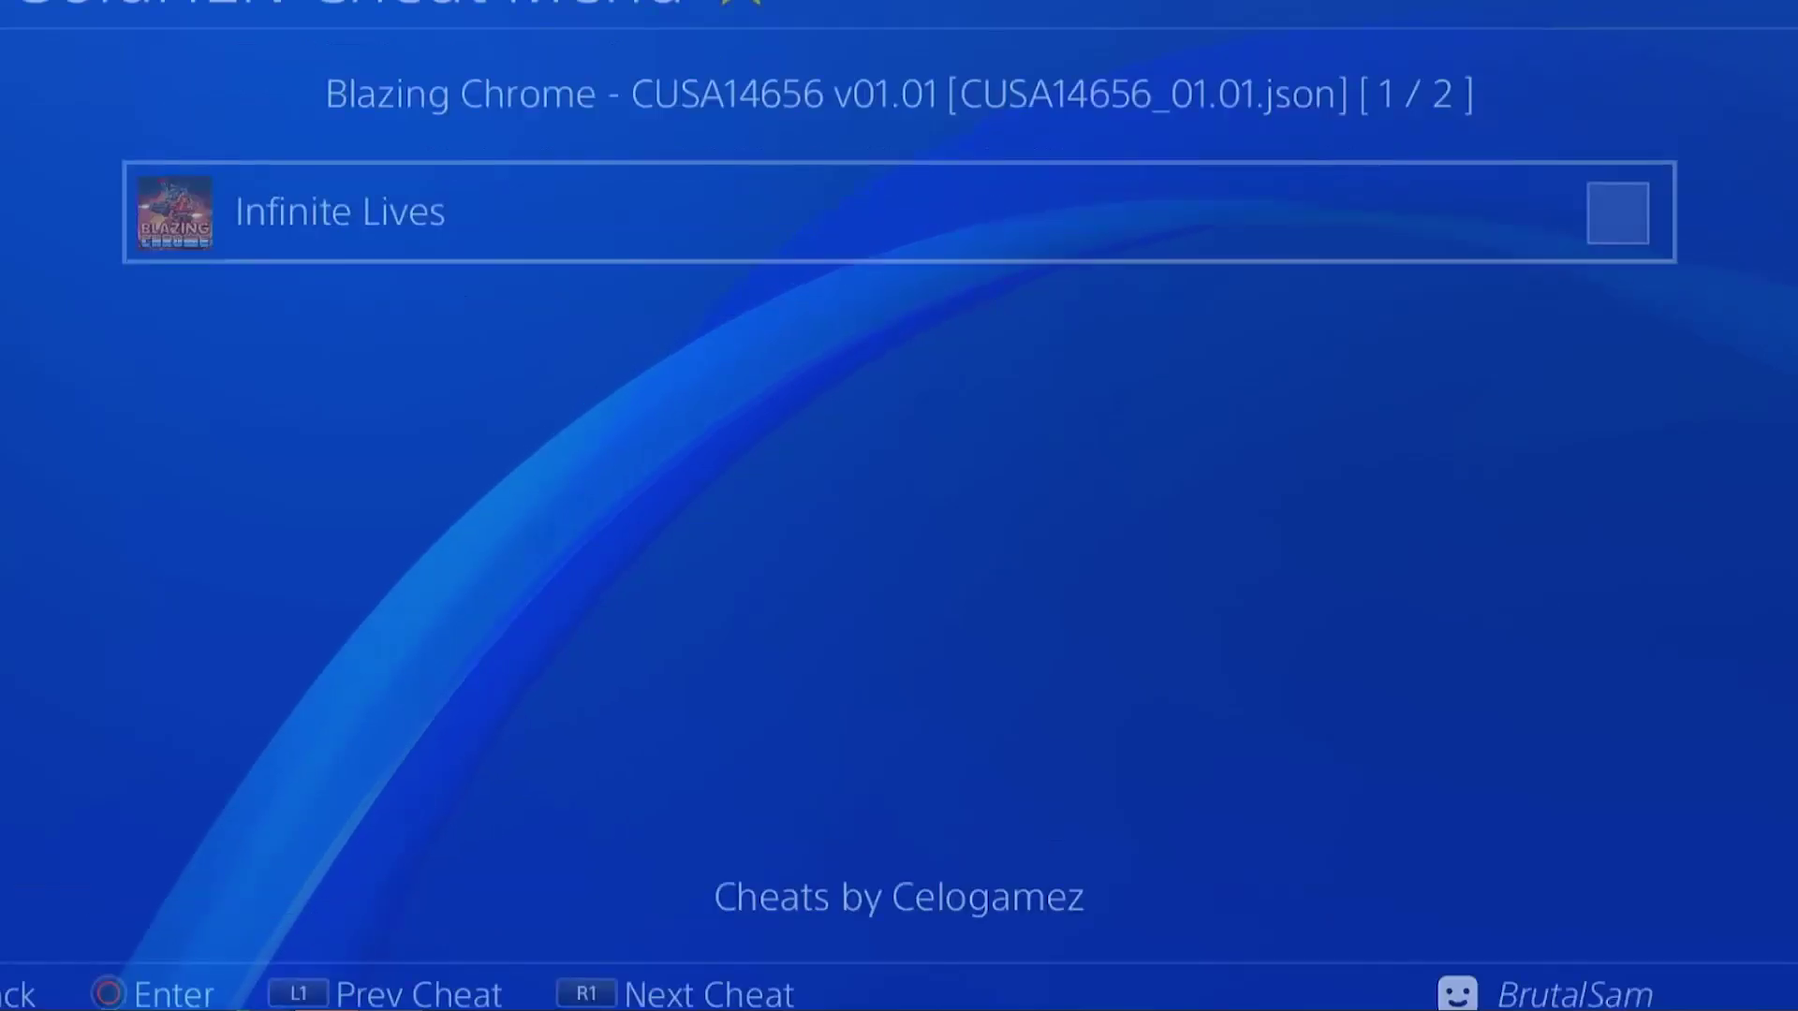
# Step: Close Blazing Chrome via Options > Close Application
pyautogui.press('Menu')
pyautogui.press('Down')
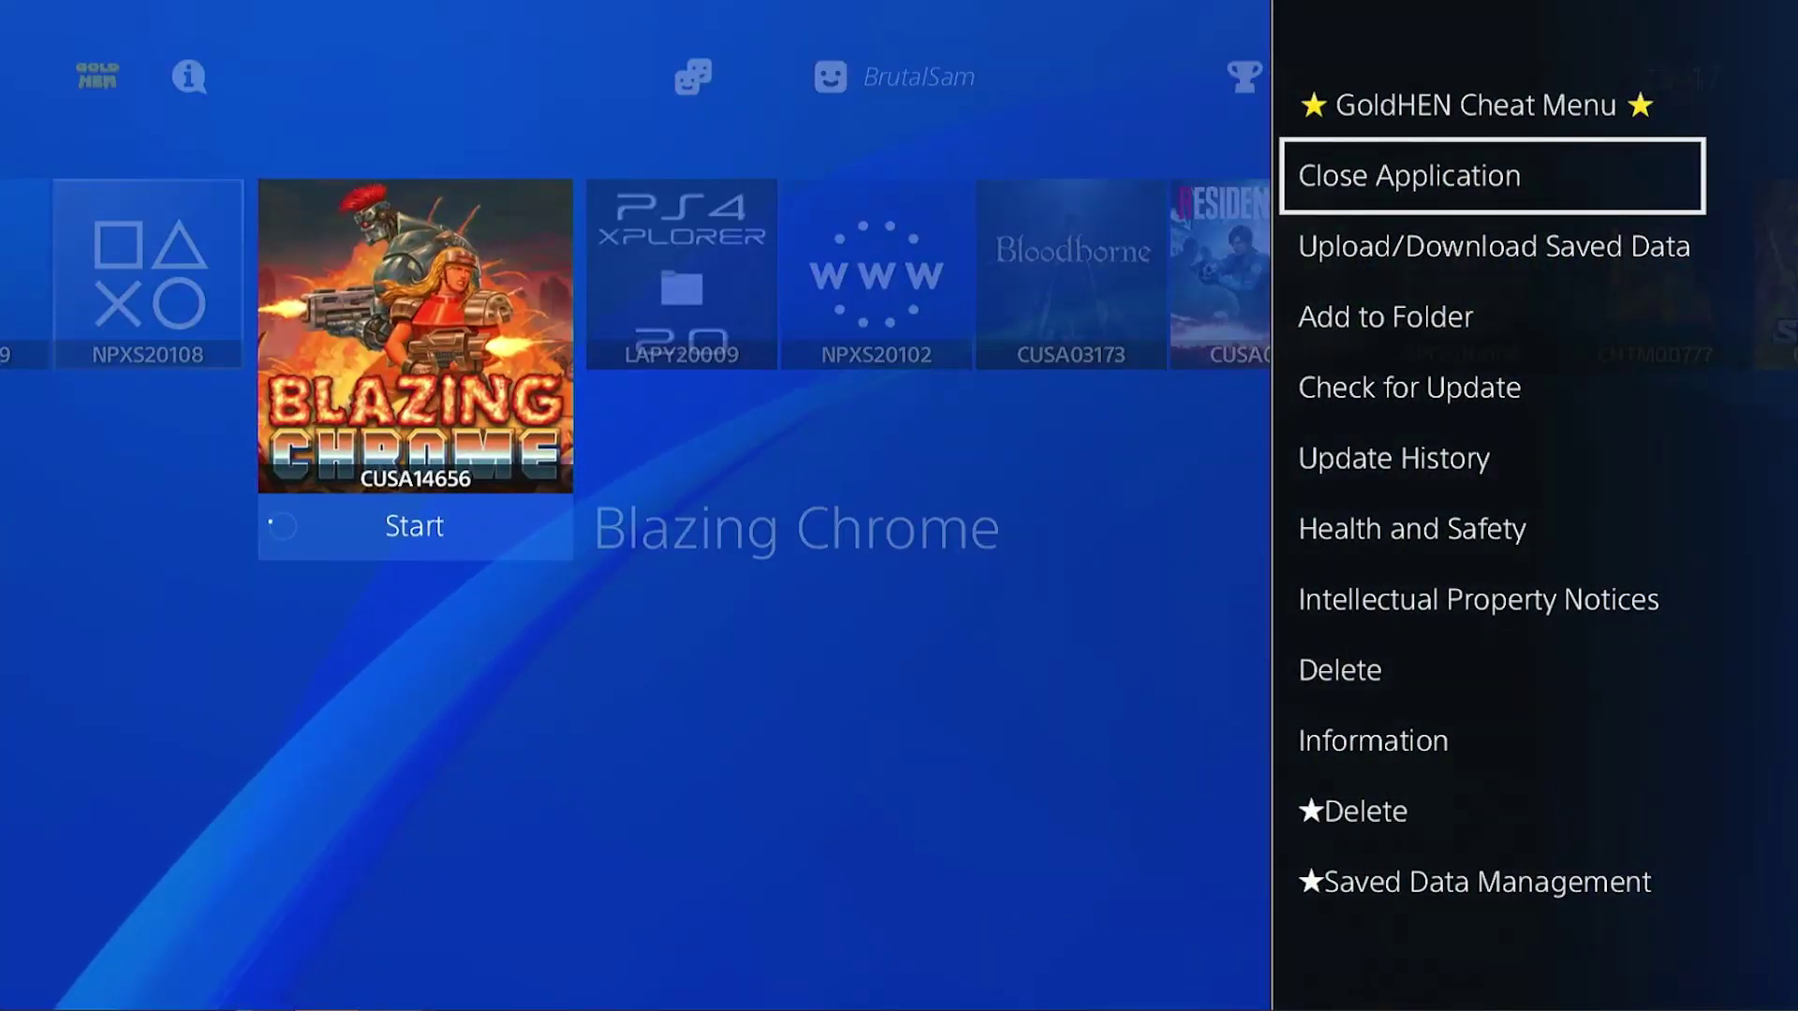
pyautogui.press('Return')
pyautogui.press('Return')
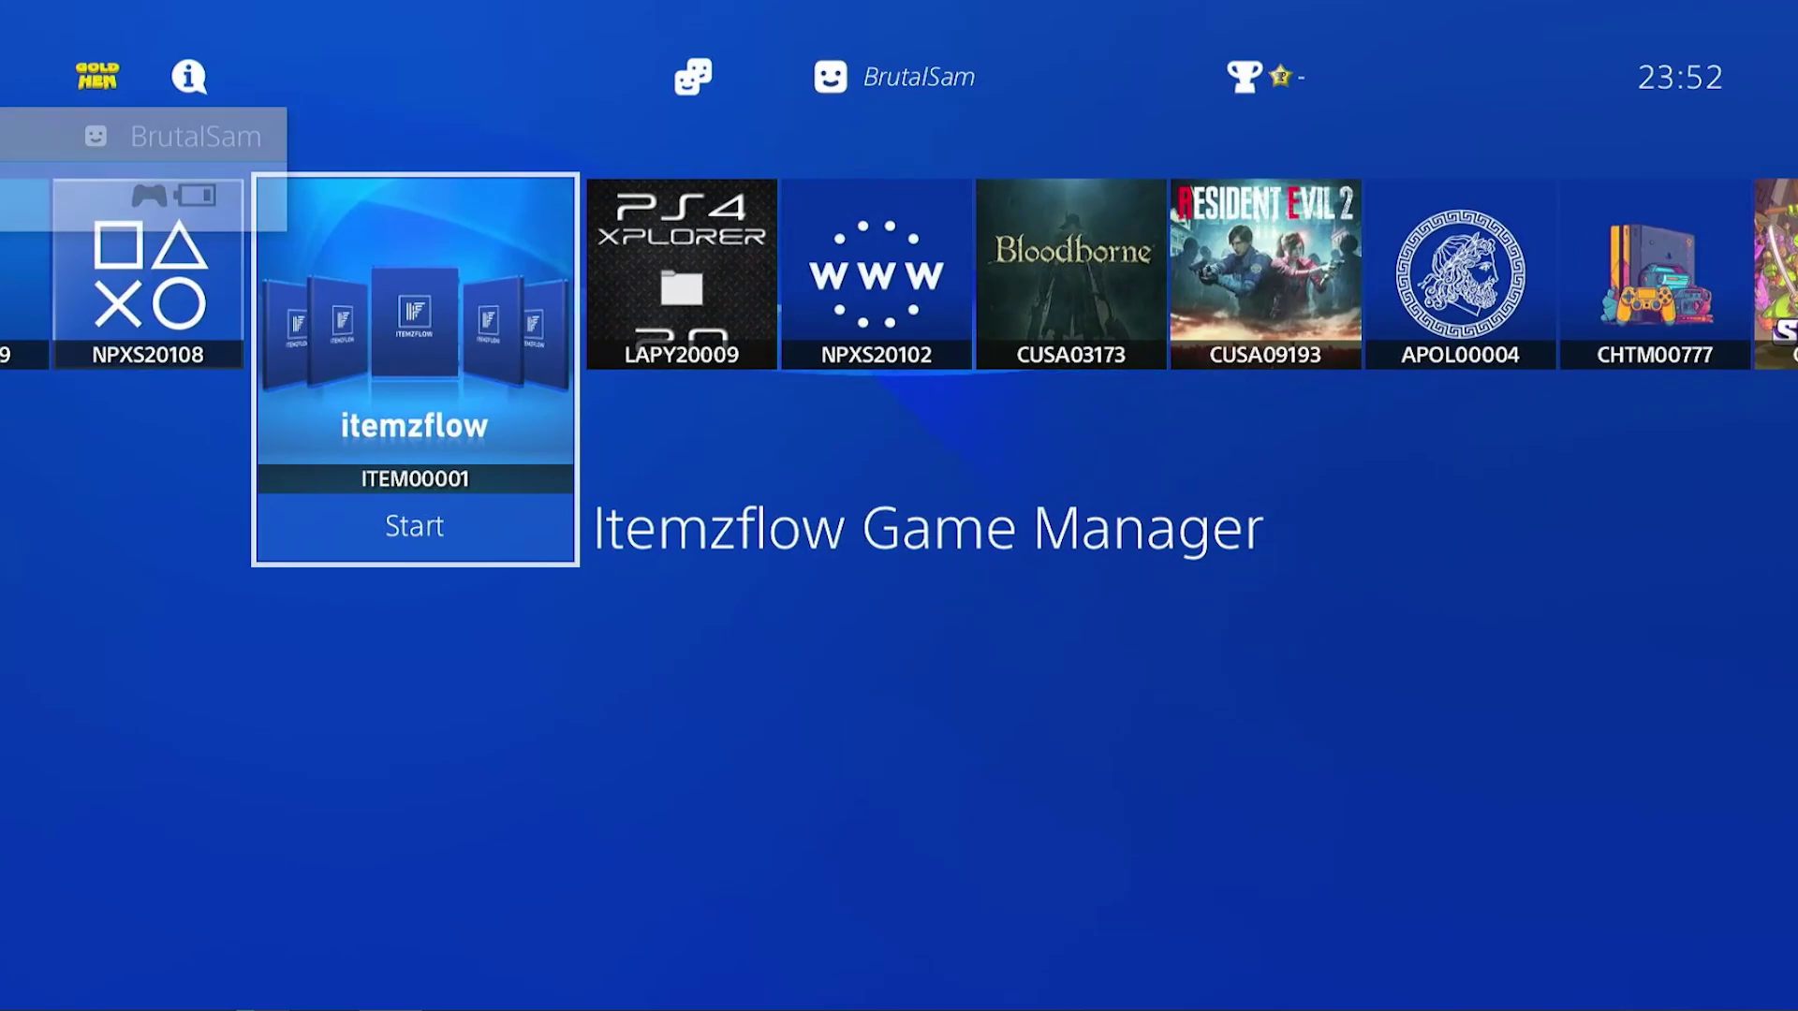
# Step: Launch Itemzflow and scroll the library past Apollo Save Tool and Dead Cells to TMNT (CUSA30992)
pyautogui.press('Return')
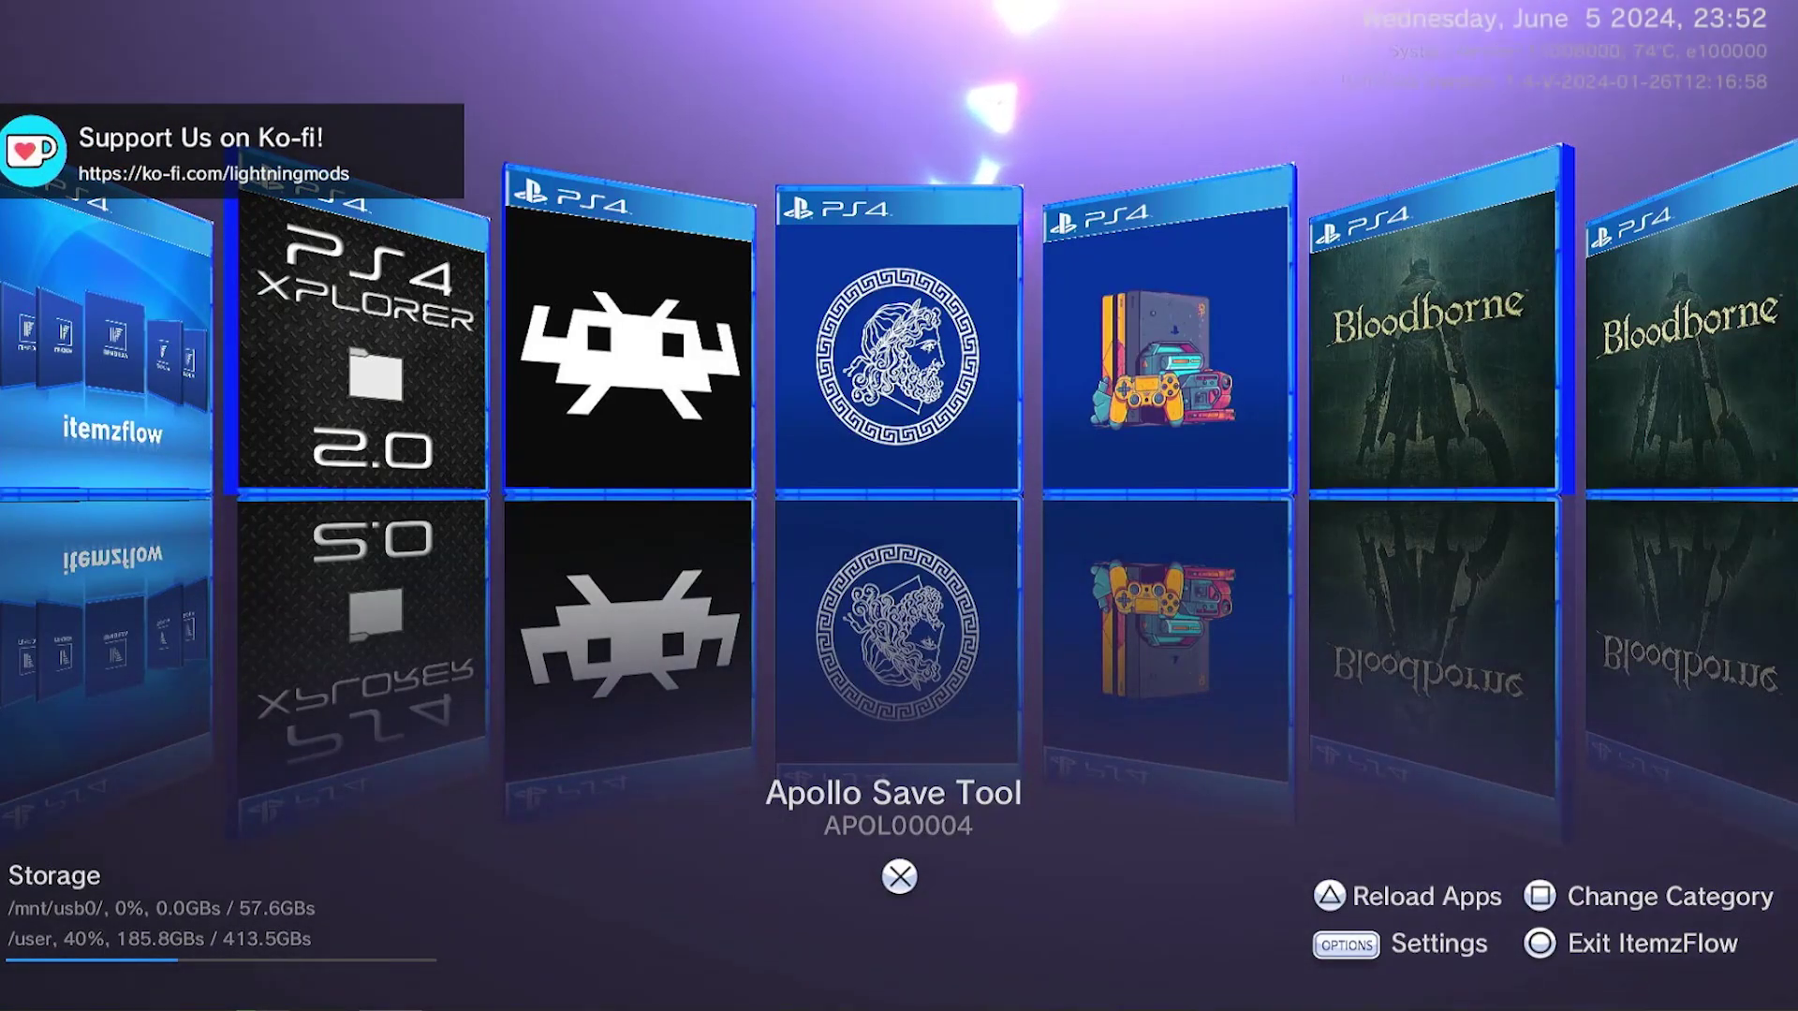
pyautogui.press('Right')
pyautogui.press('Right')
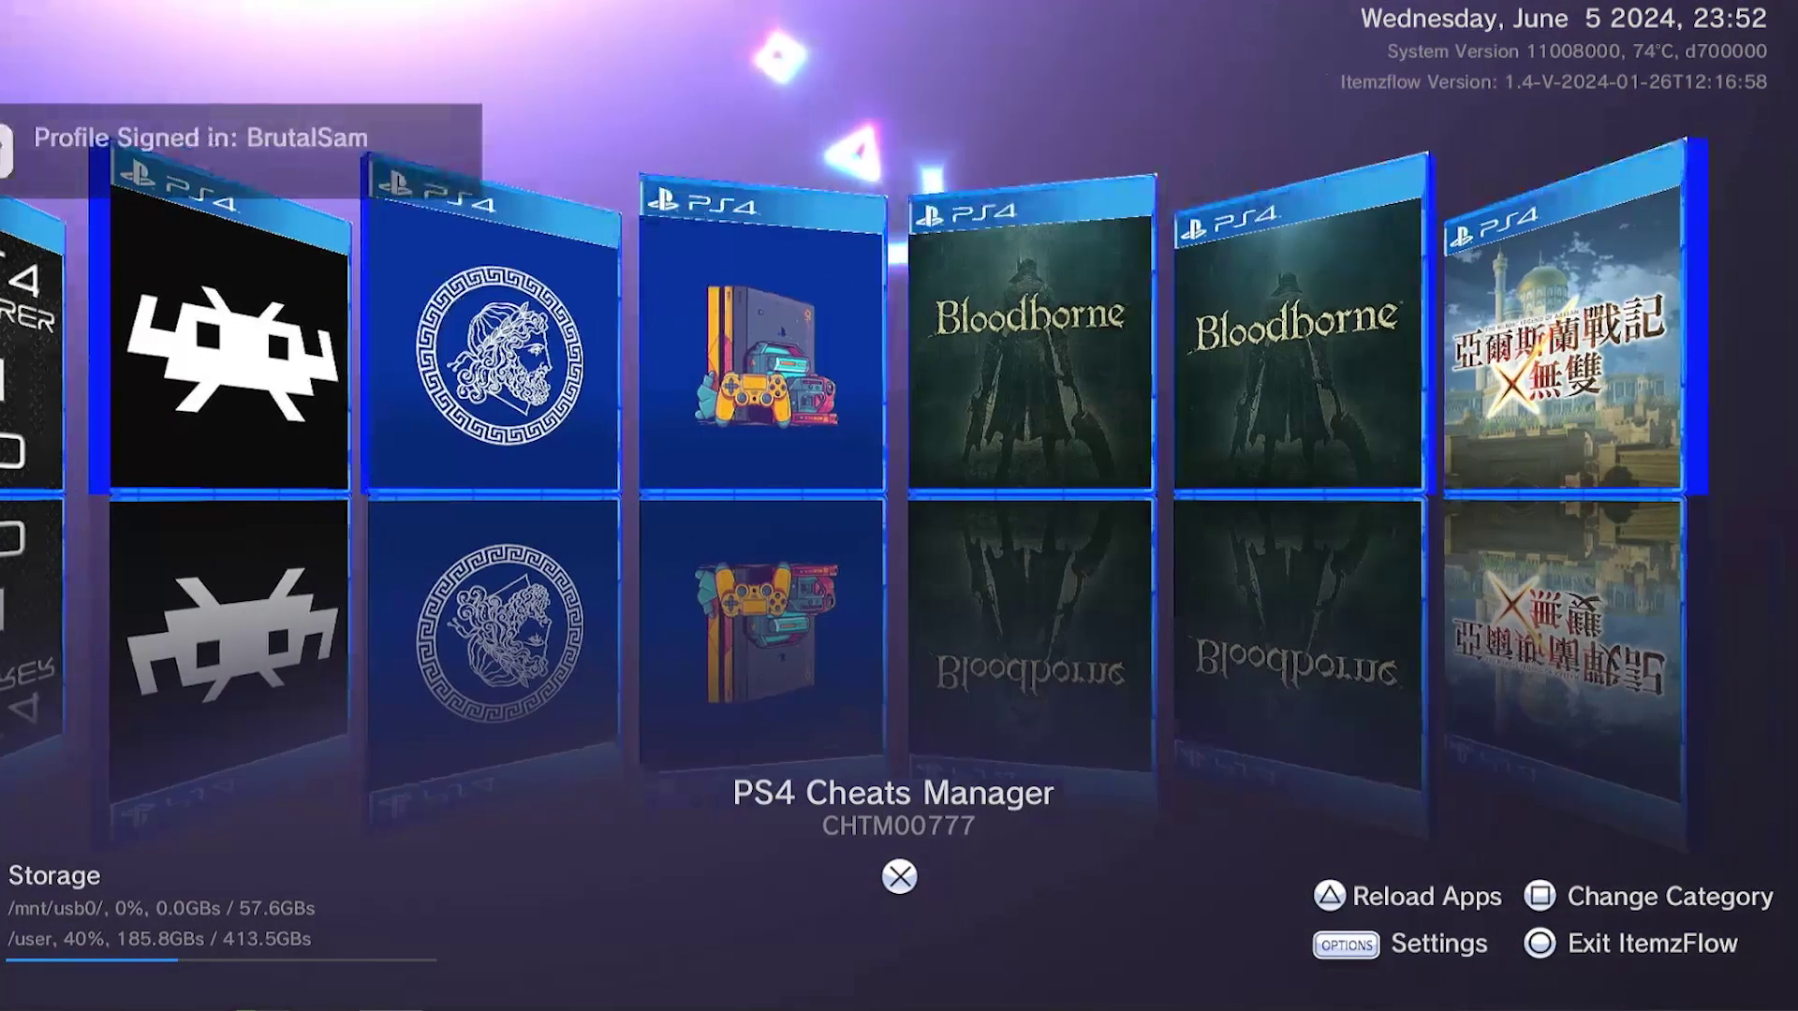
pyautogui.press('Right')
pyautogui.press('Right')
pyautogui.press('Right')
pyautogui.press('Right')
pyautogui.press('Right')
pyautogui.press('Right')
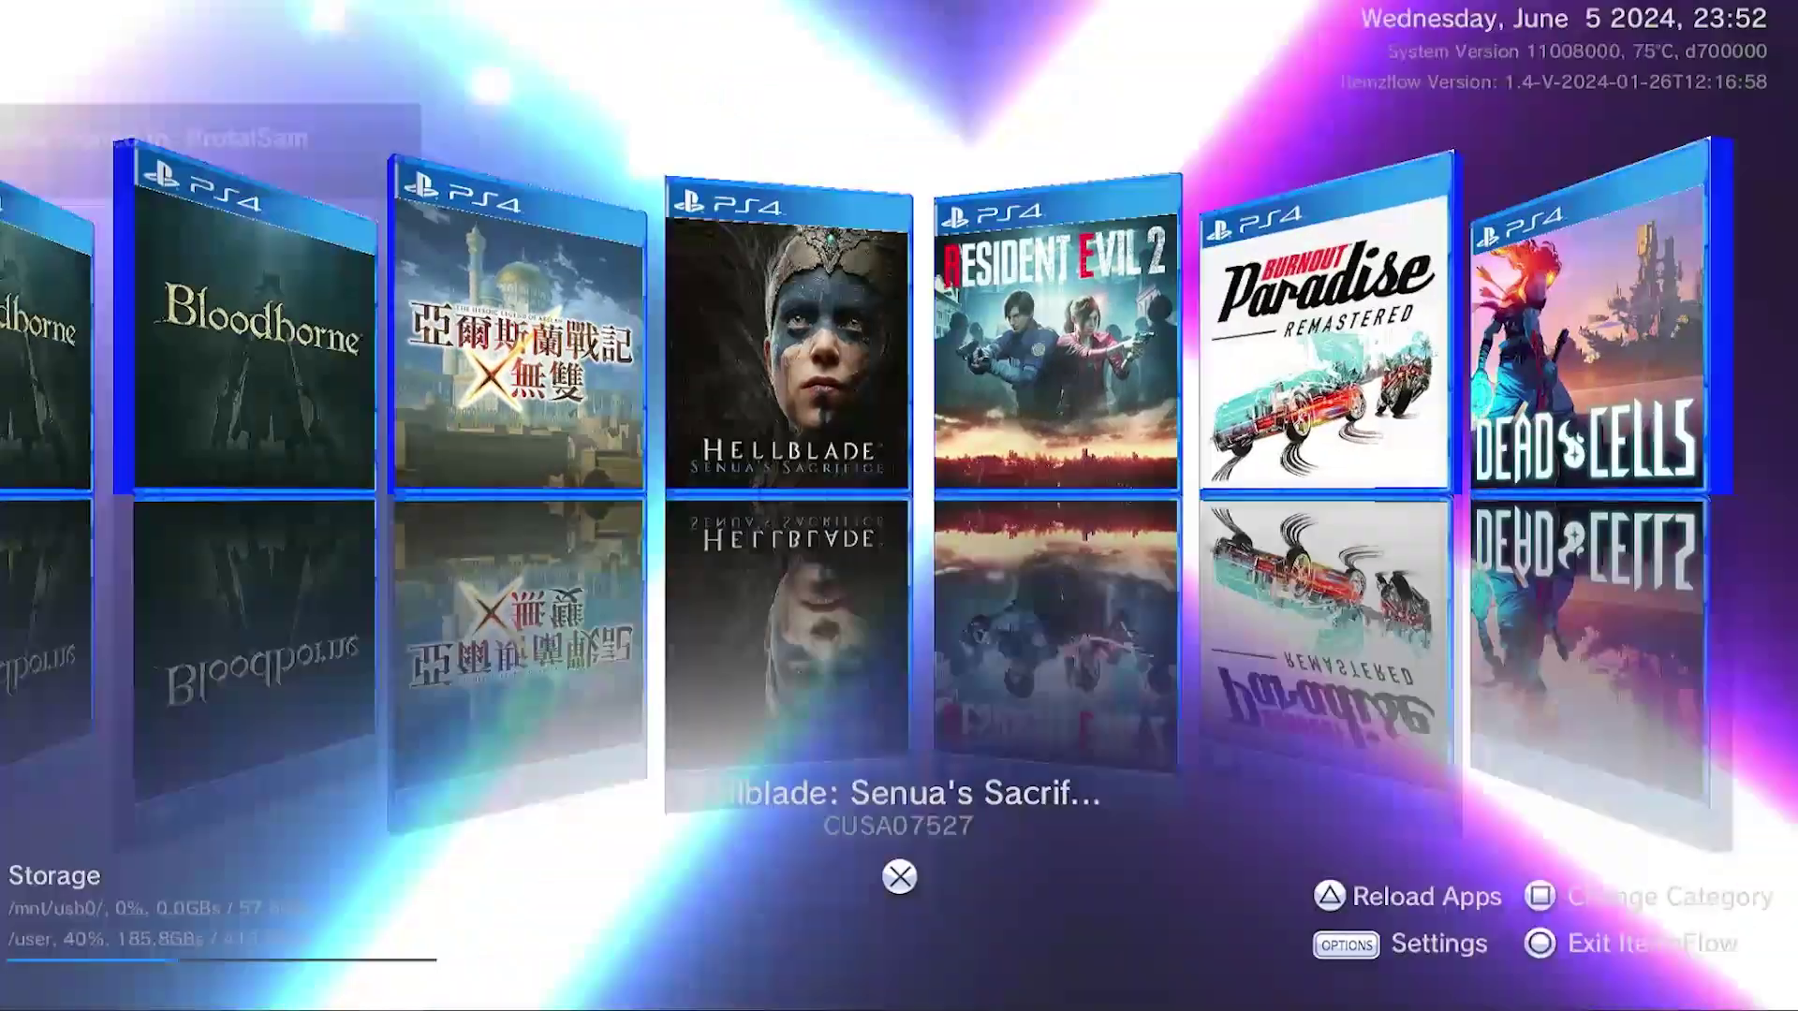
pyautogui.press('Right')
pyautogui.press('Right')
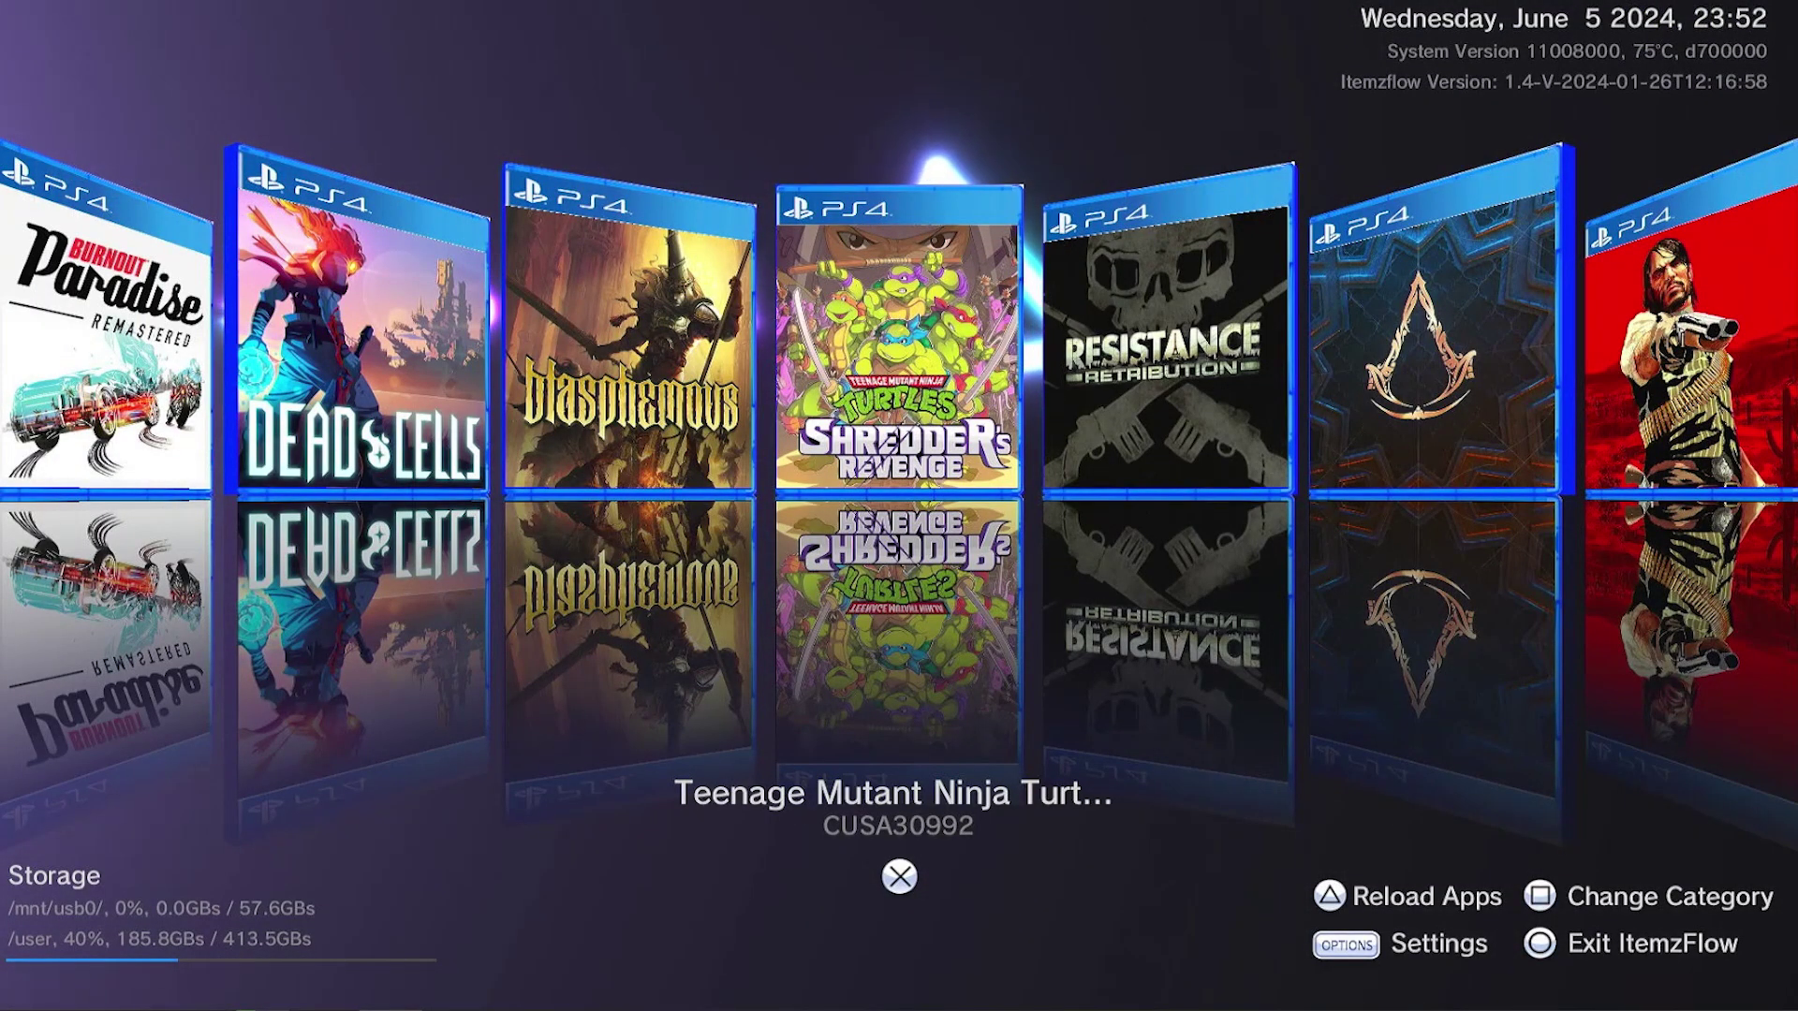
# Step: Move Shredder's Revenge (CUSA30992) to USB with the < Move App/Game > option
pyautogui.press('Return')
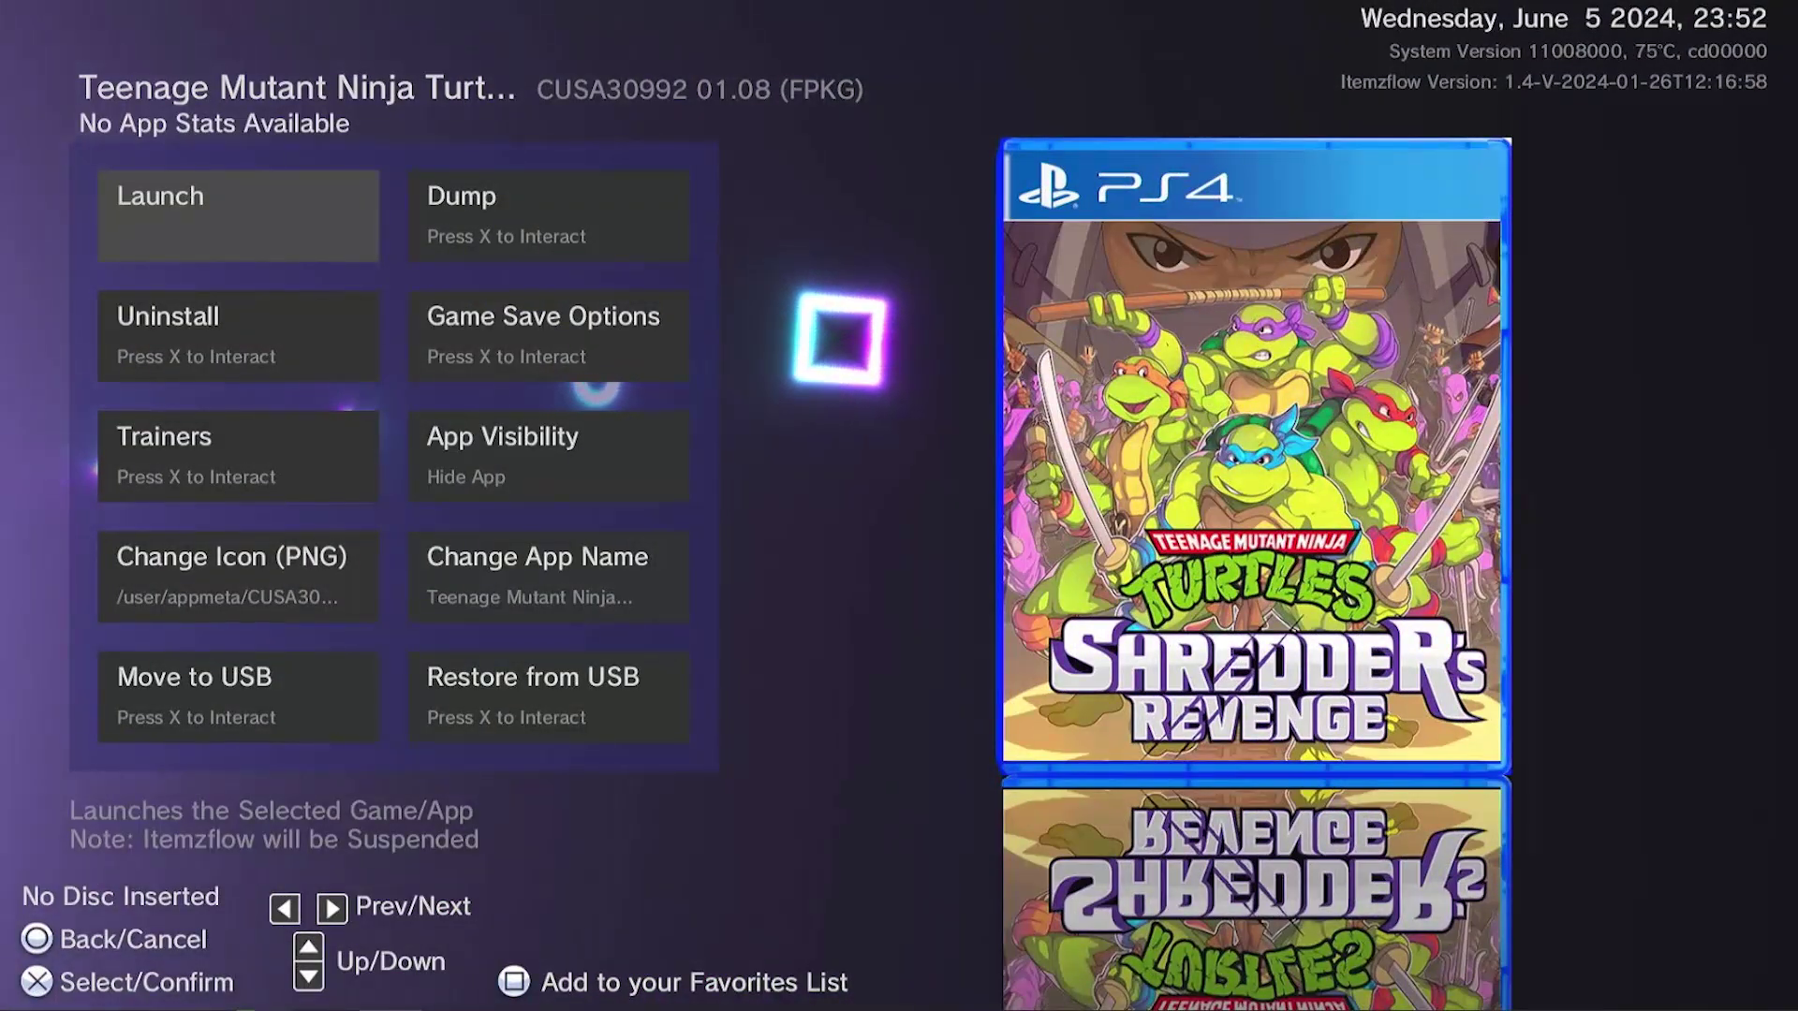
pyautogui.press('Down')
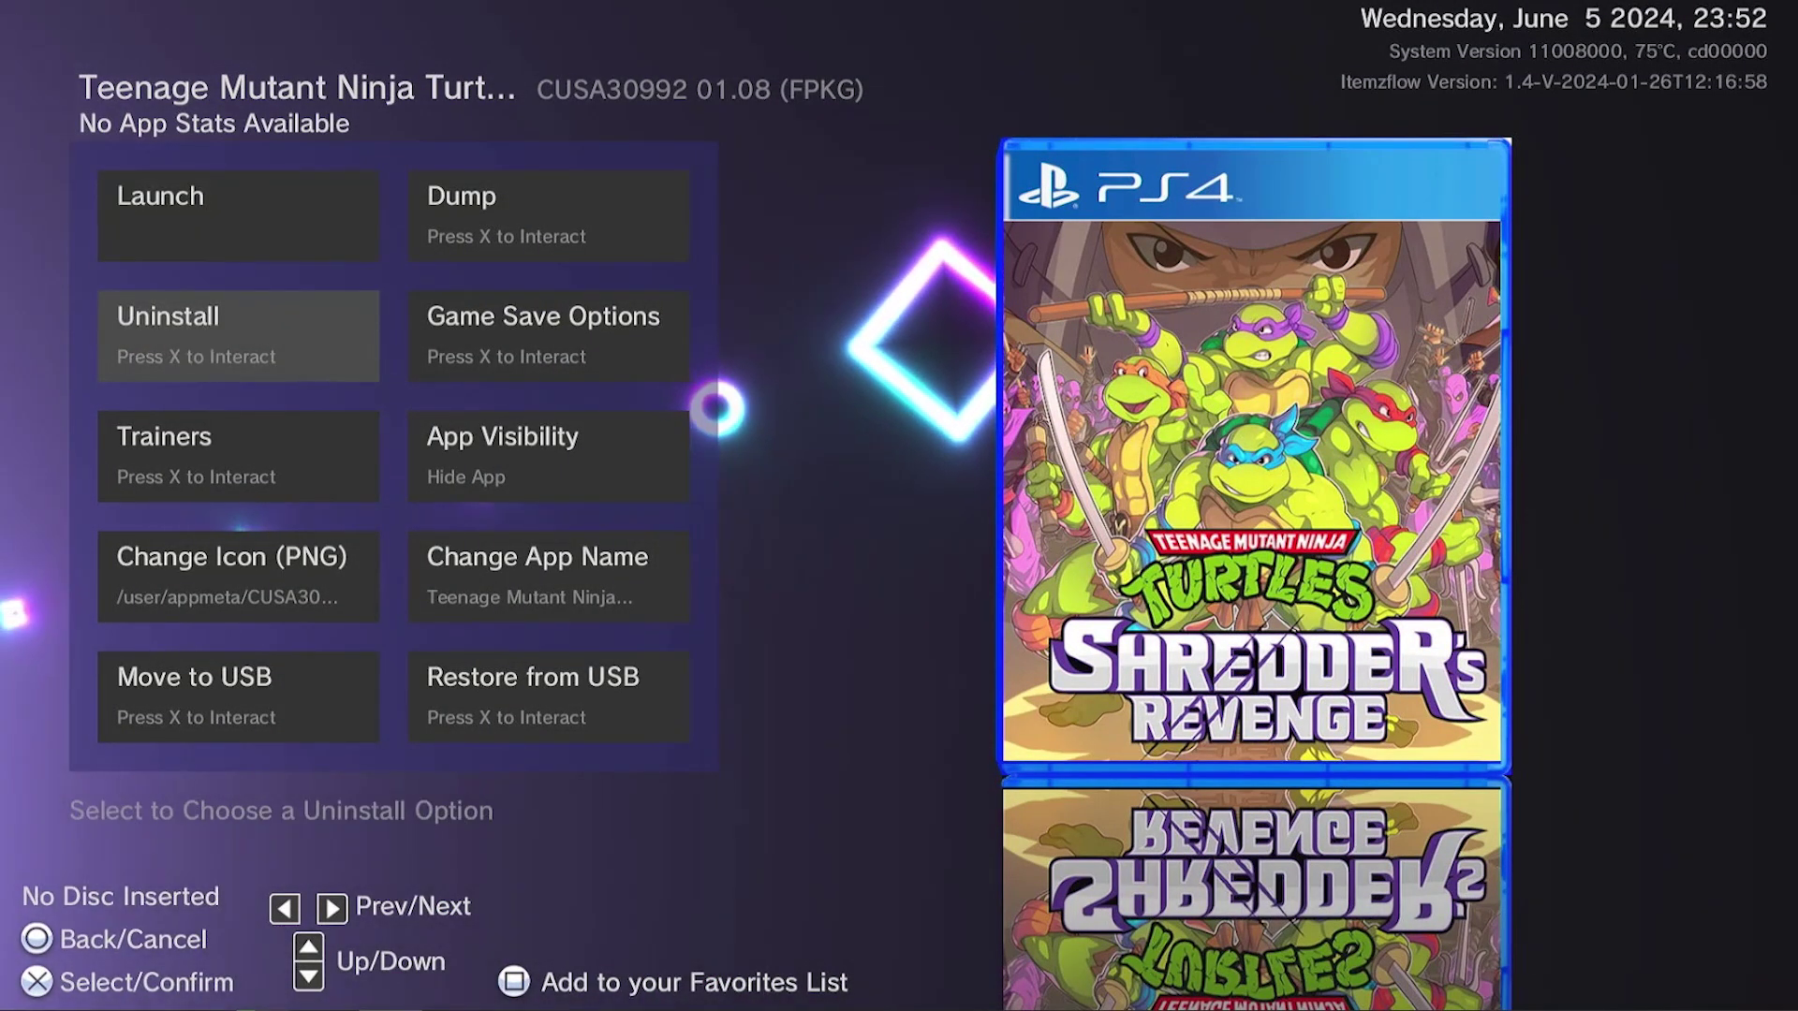
pyautogui.press('Down')
pyautogui.press('Down')
pyautogui.press('Down')
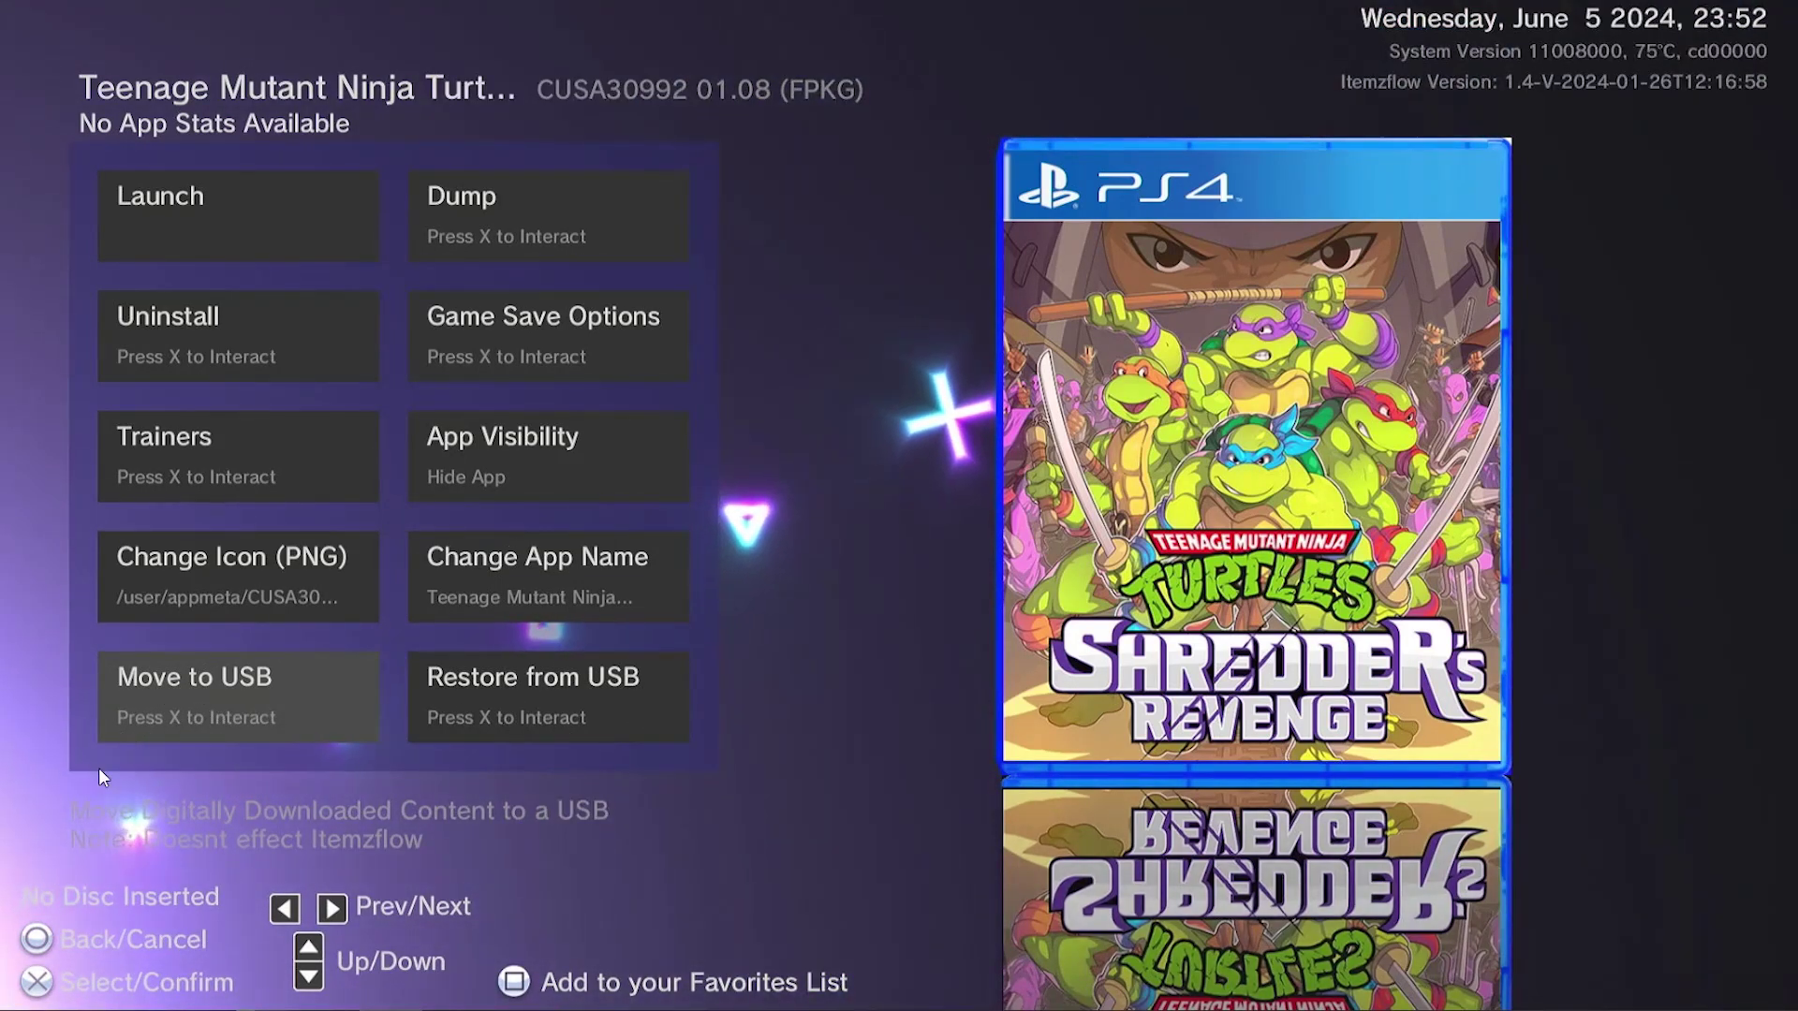
pyautogui.press('Return')
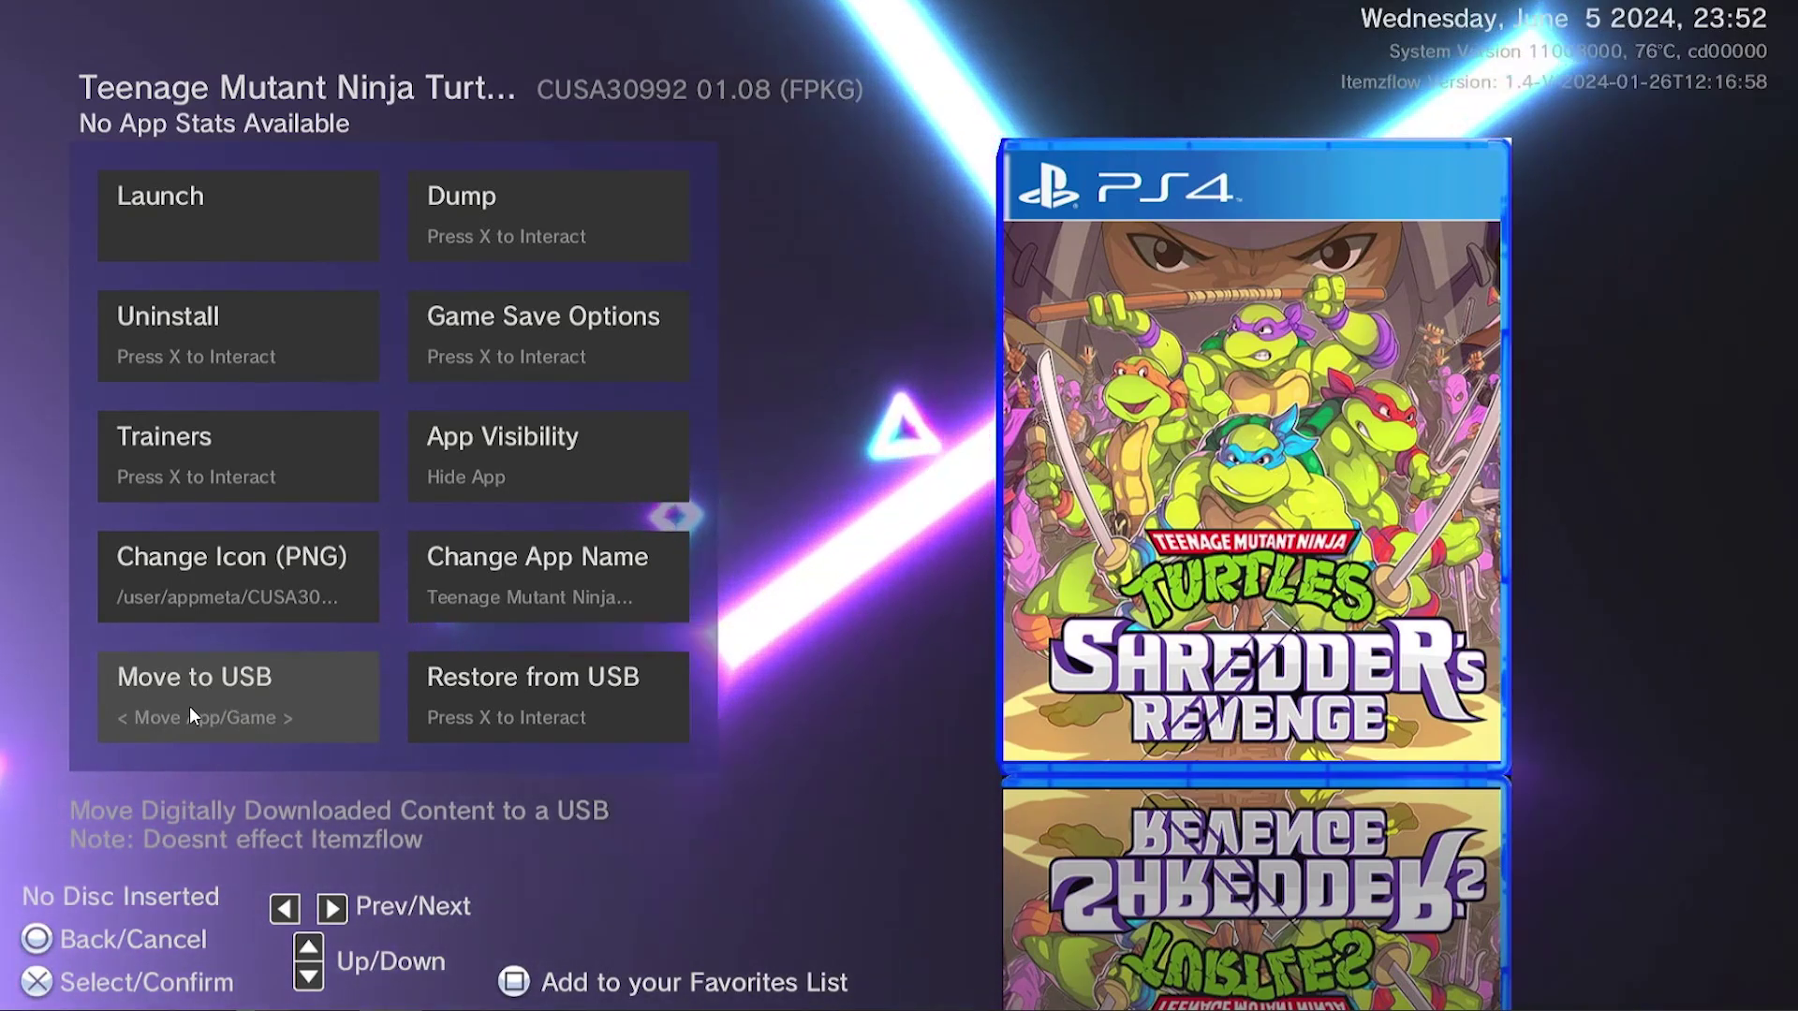
pyautogui.press('Right')
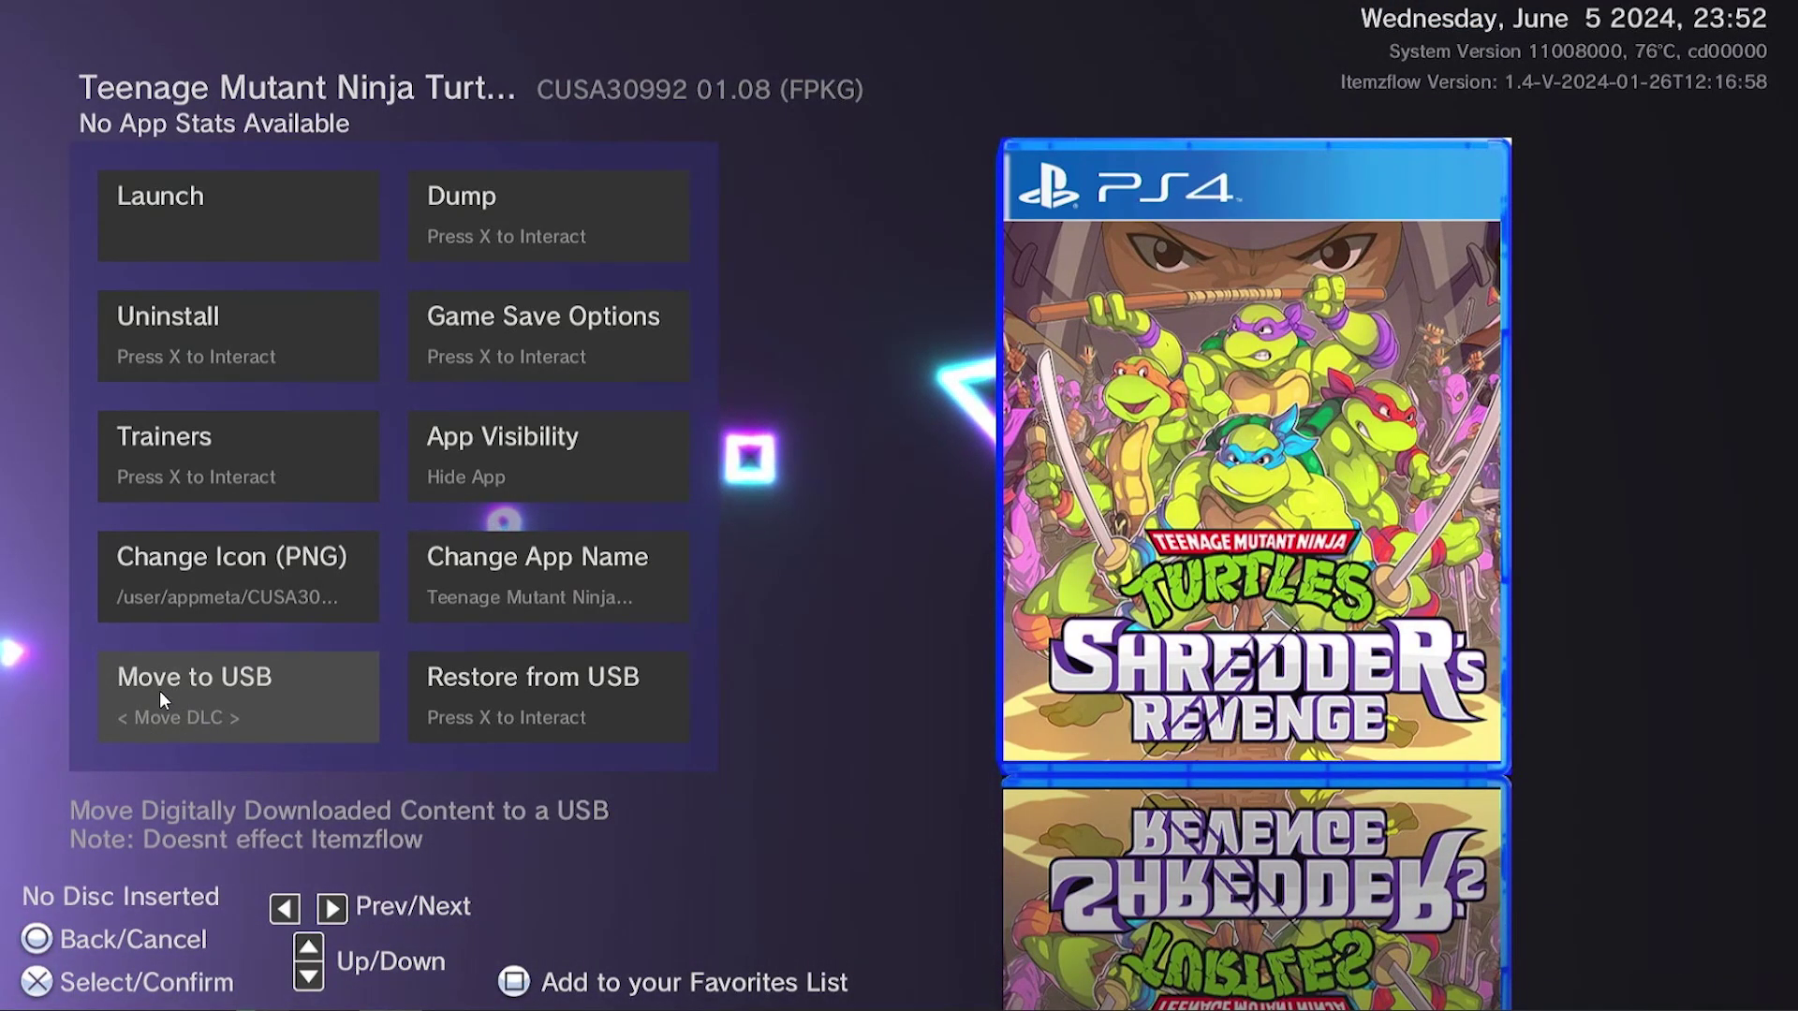
pyautogui.press('Right')
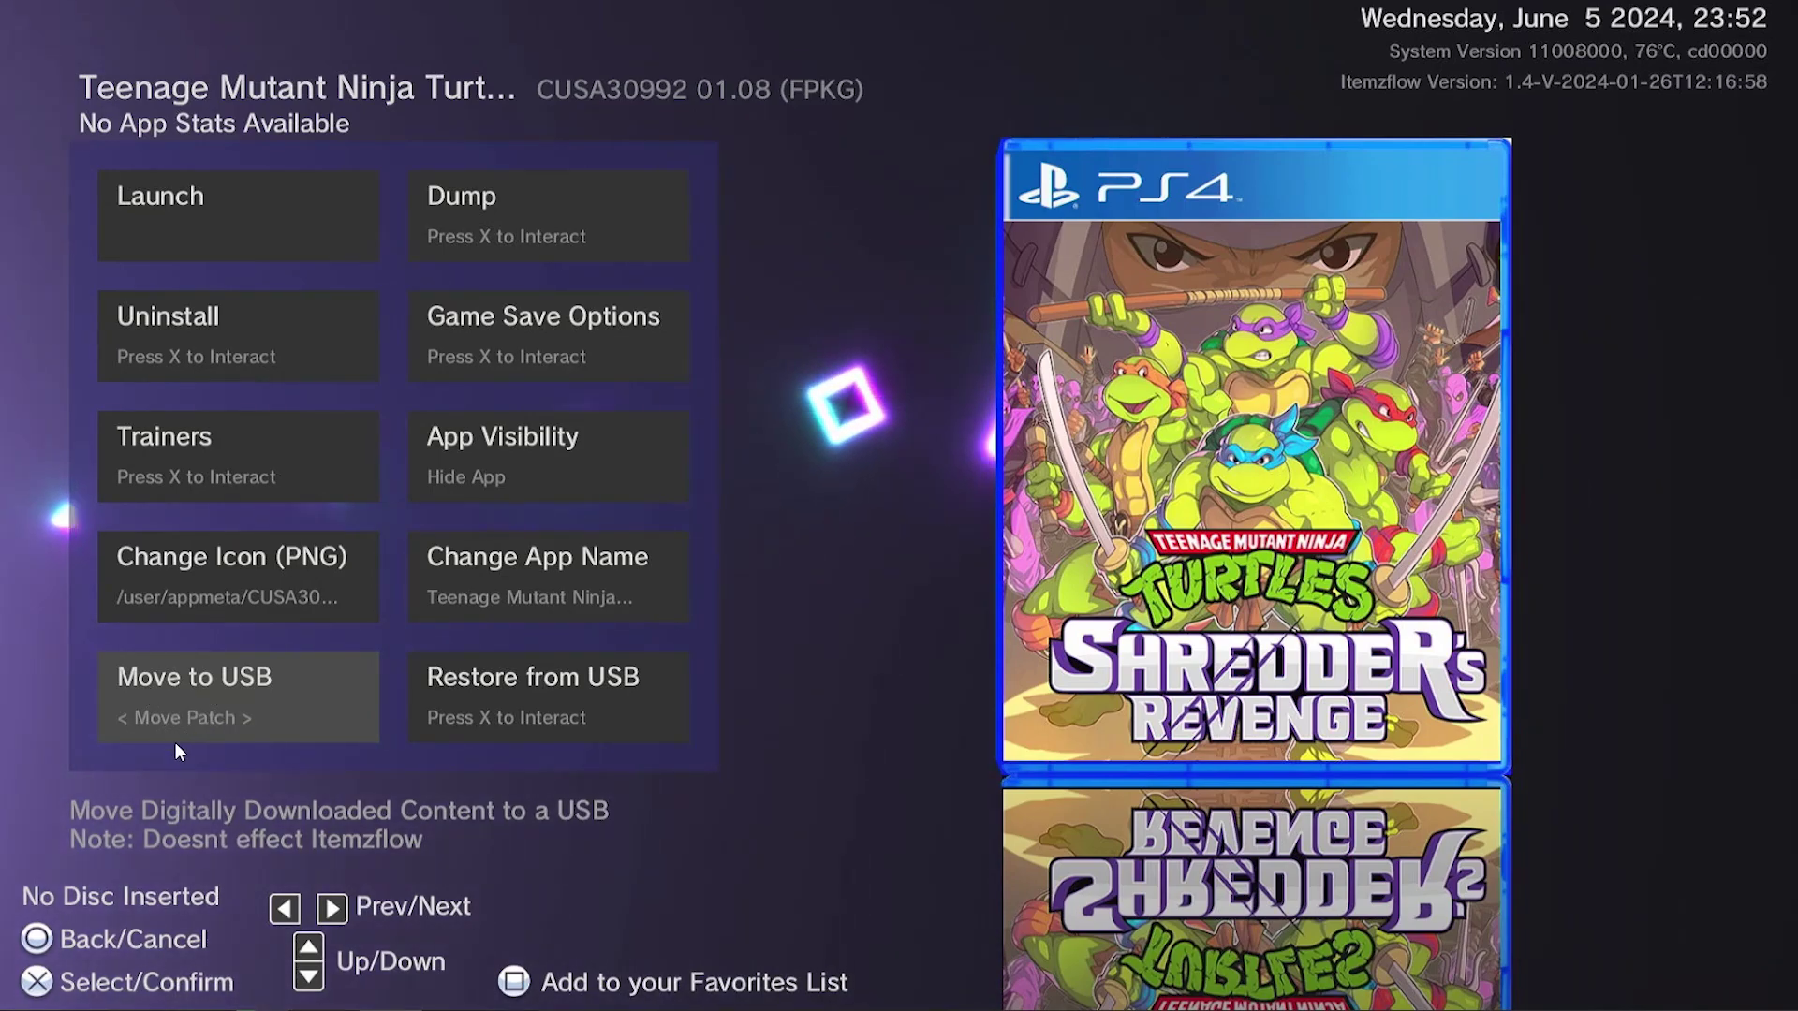
pyautogui.press('Right')
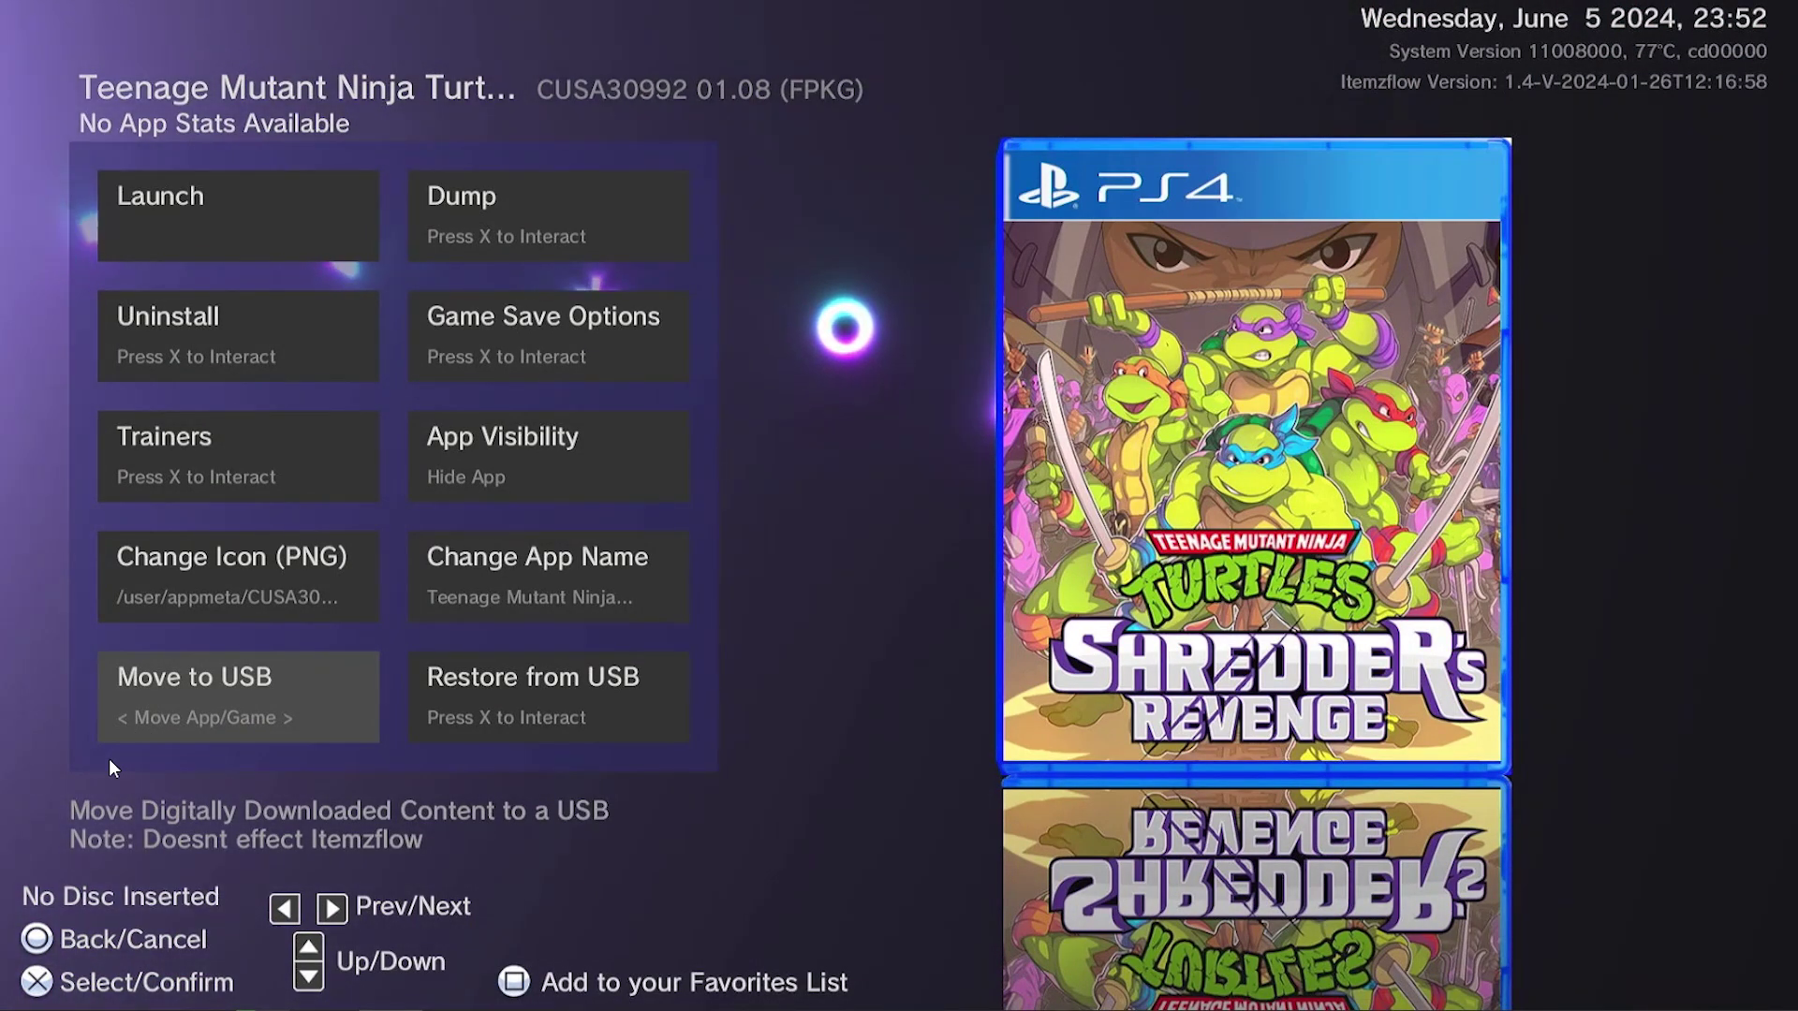
pyautogui.press('Return')
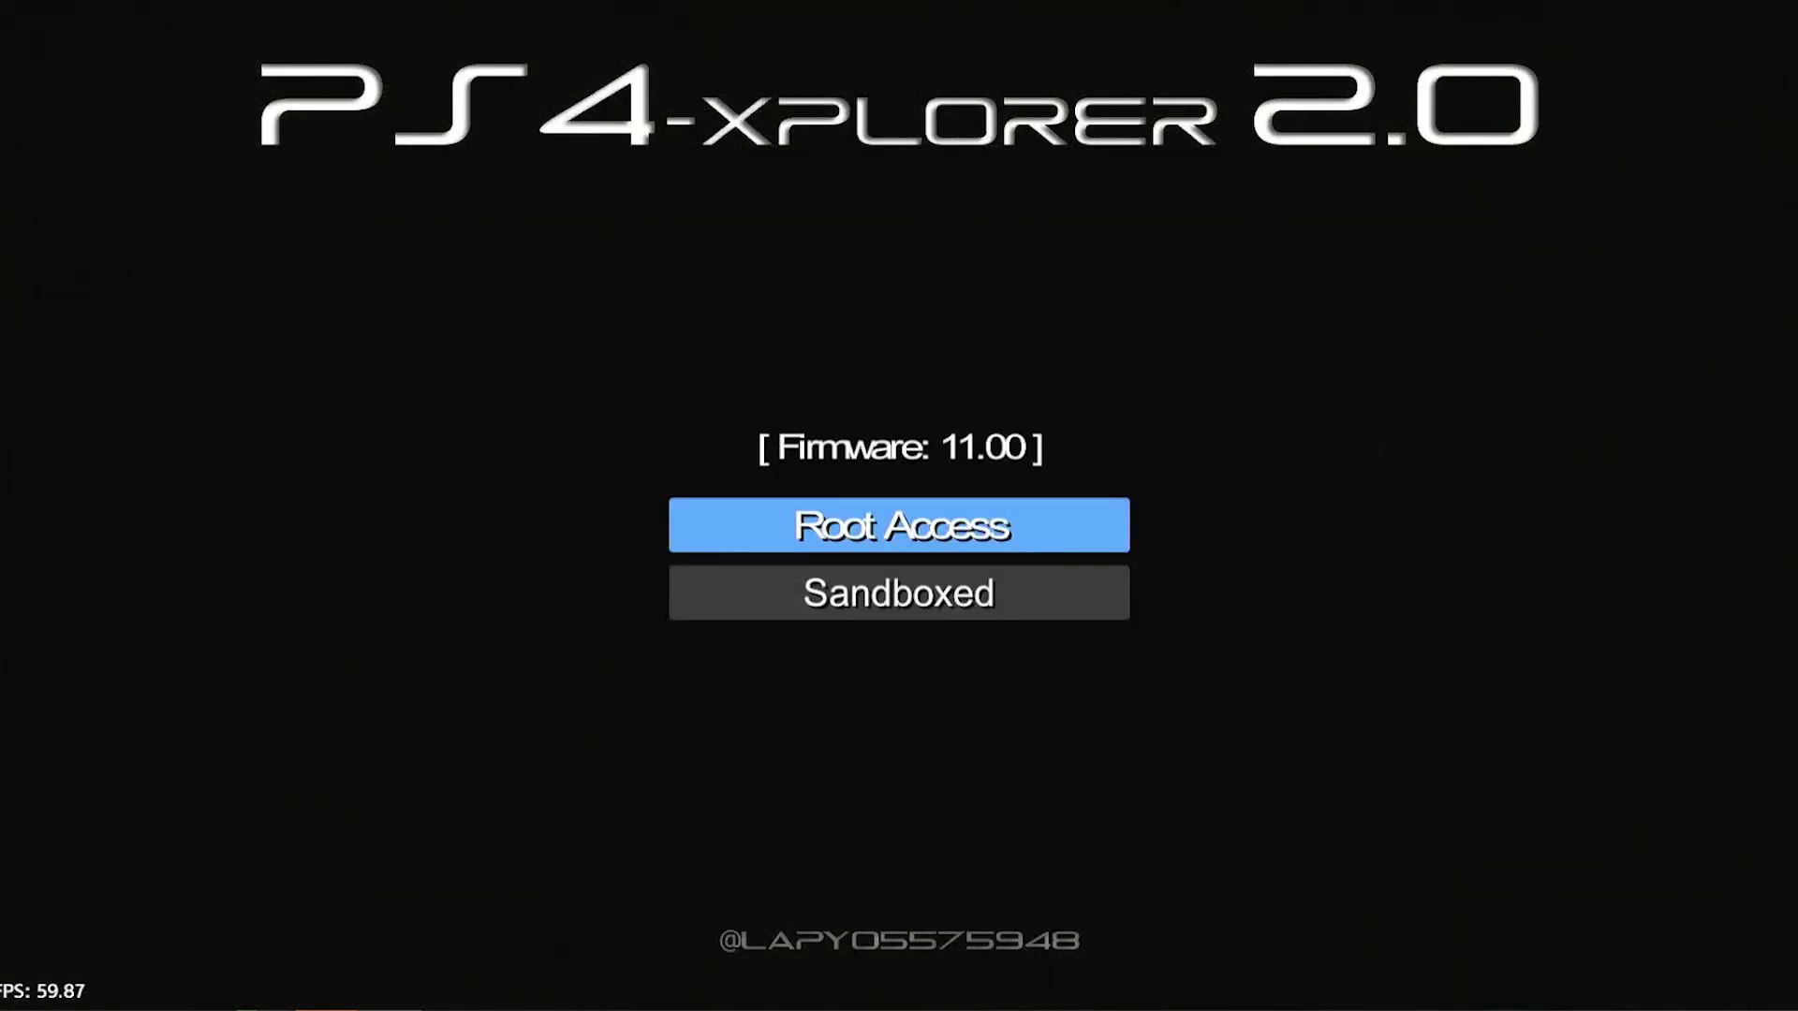
pyautogui.press('Return')
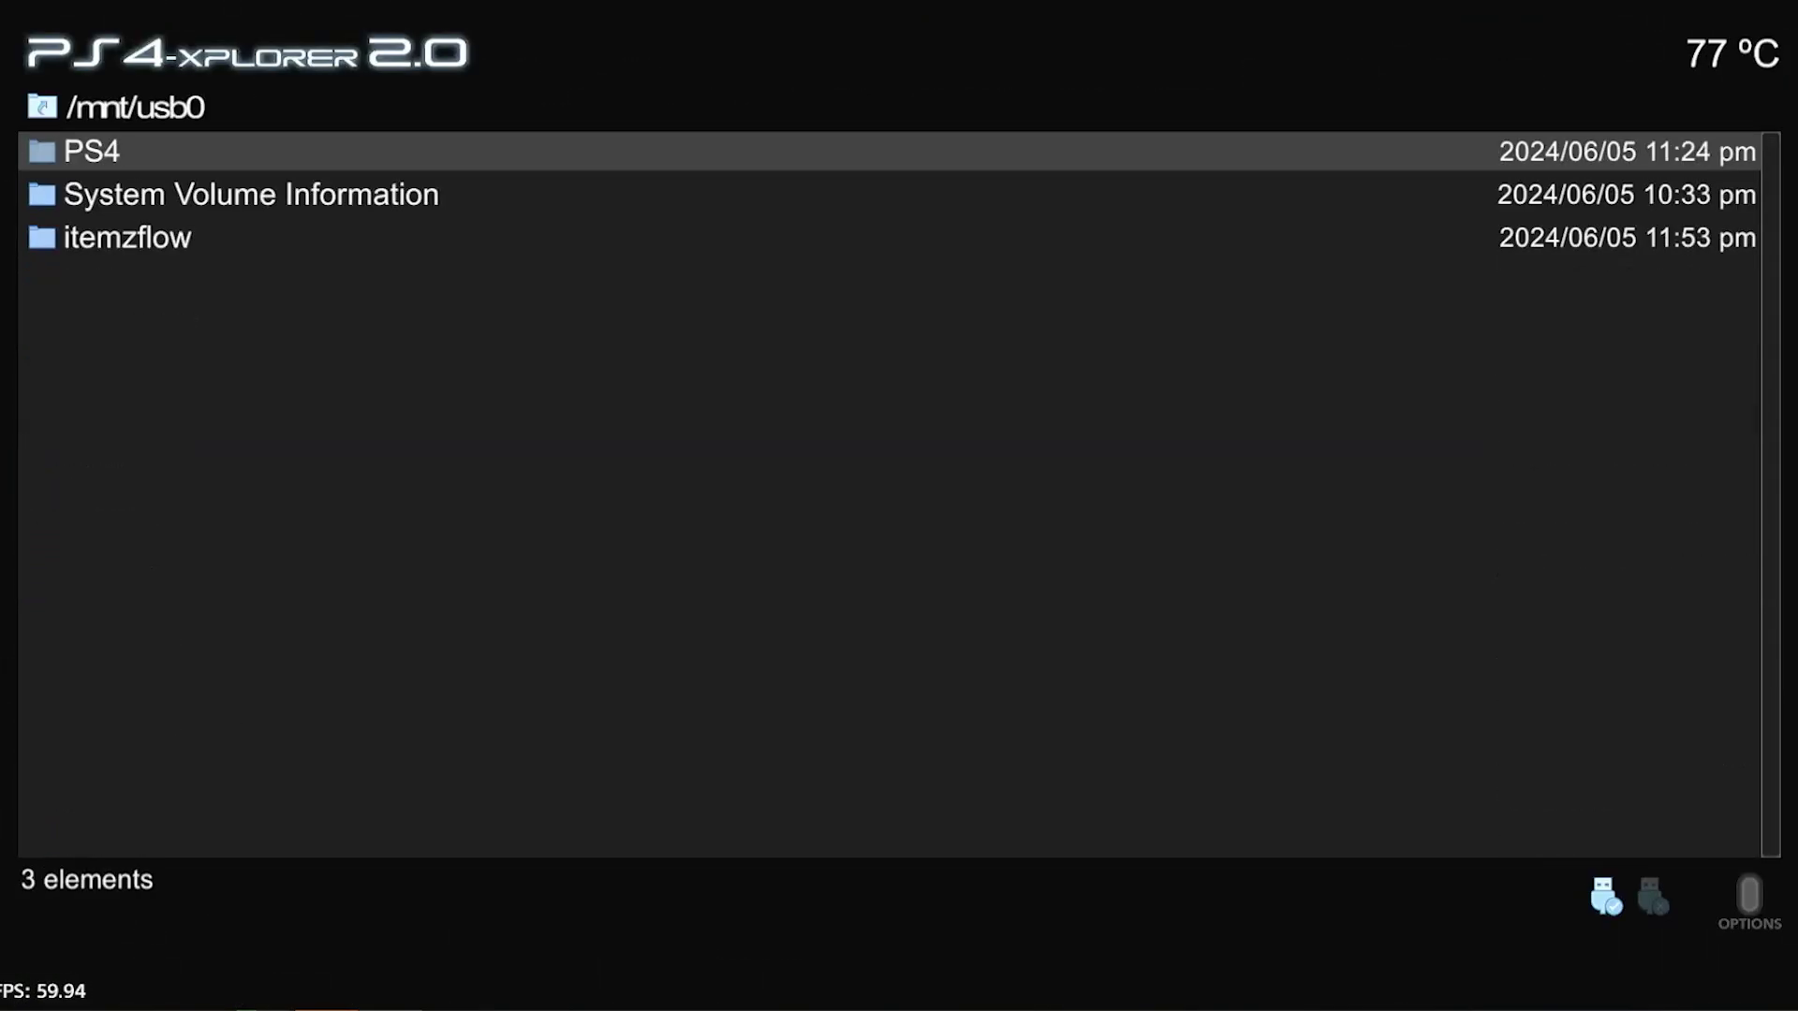
pyautogui.press('Down')
pyautogui.press('Down')
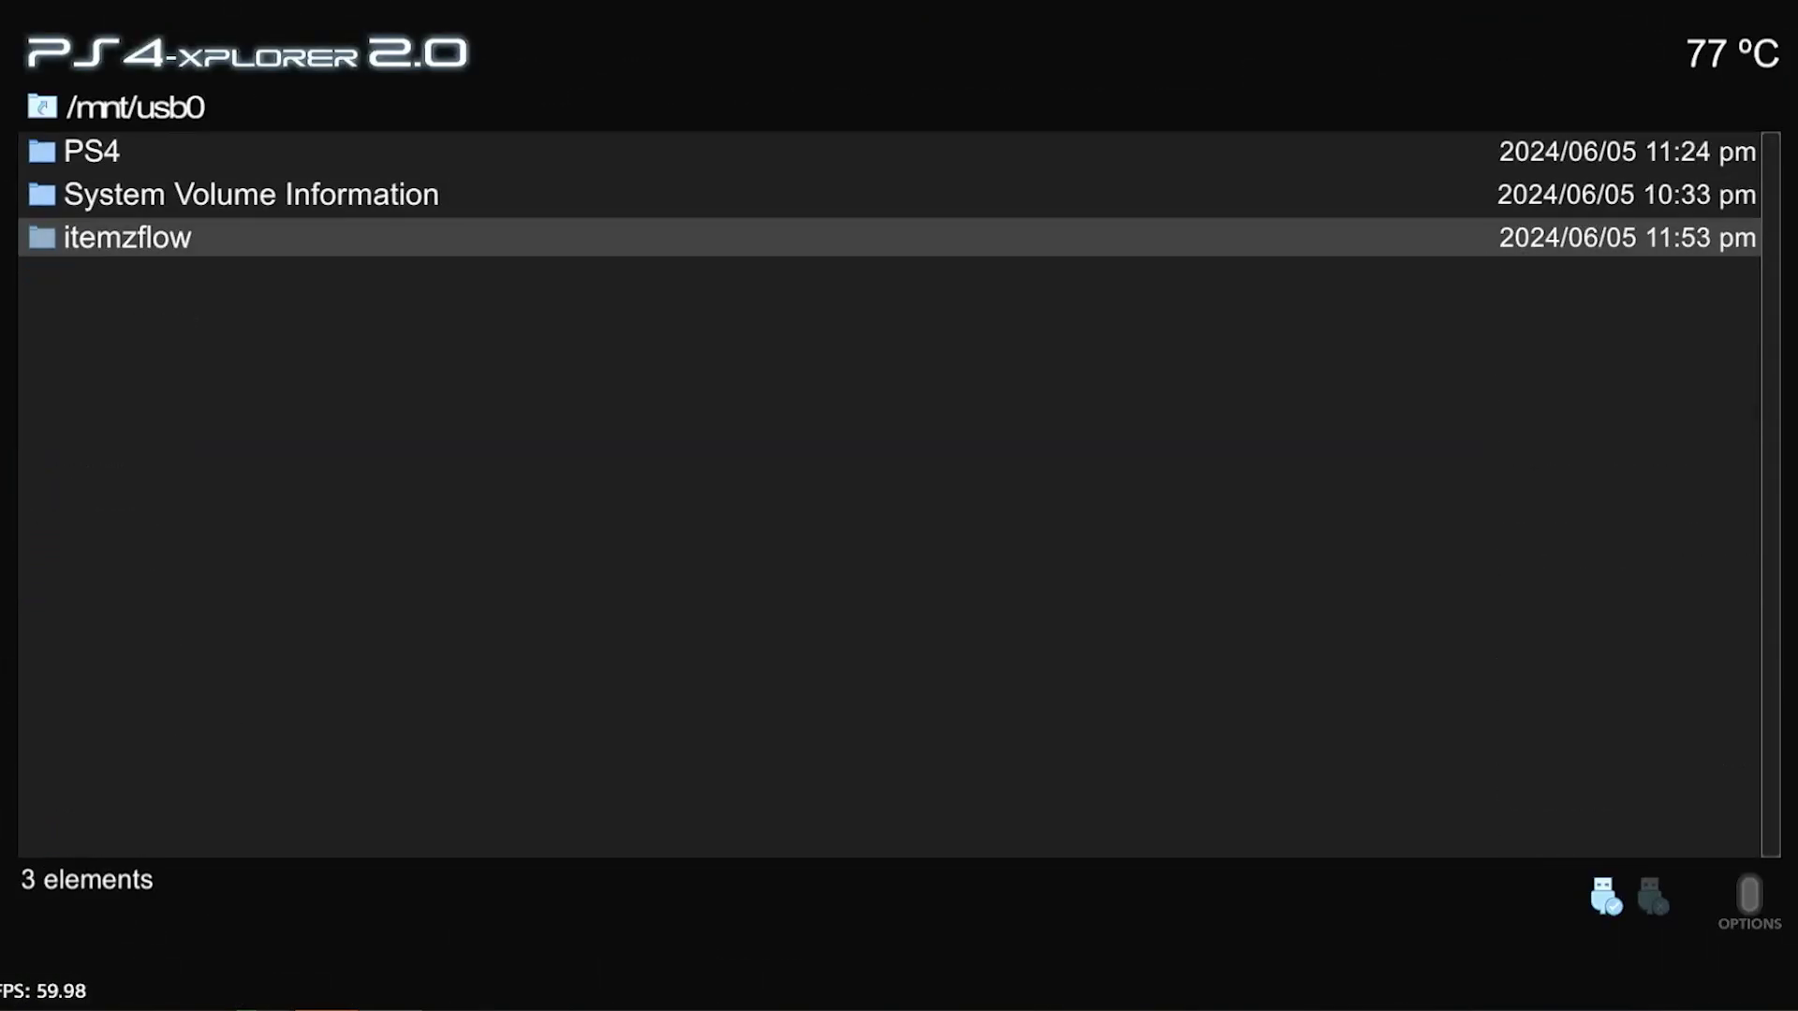
pyautogui.press('Return')
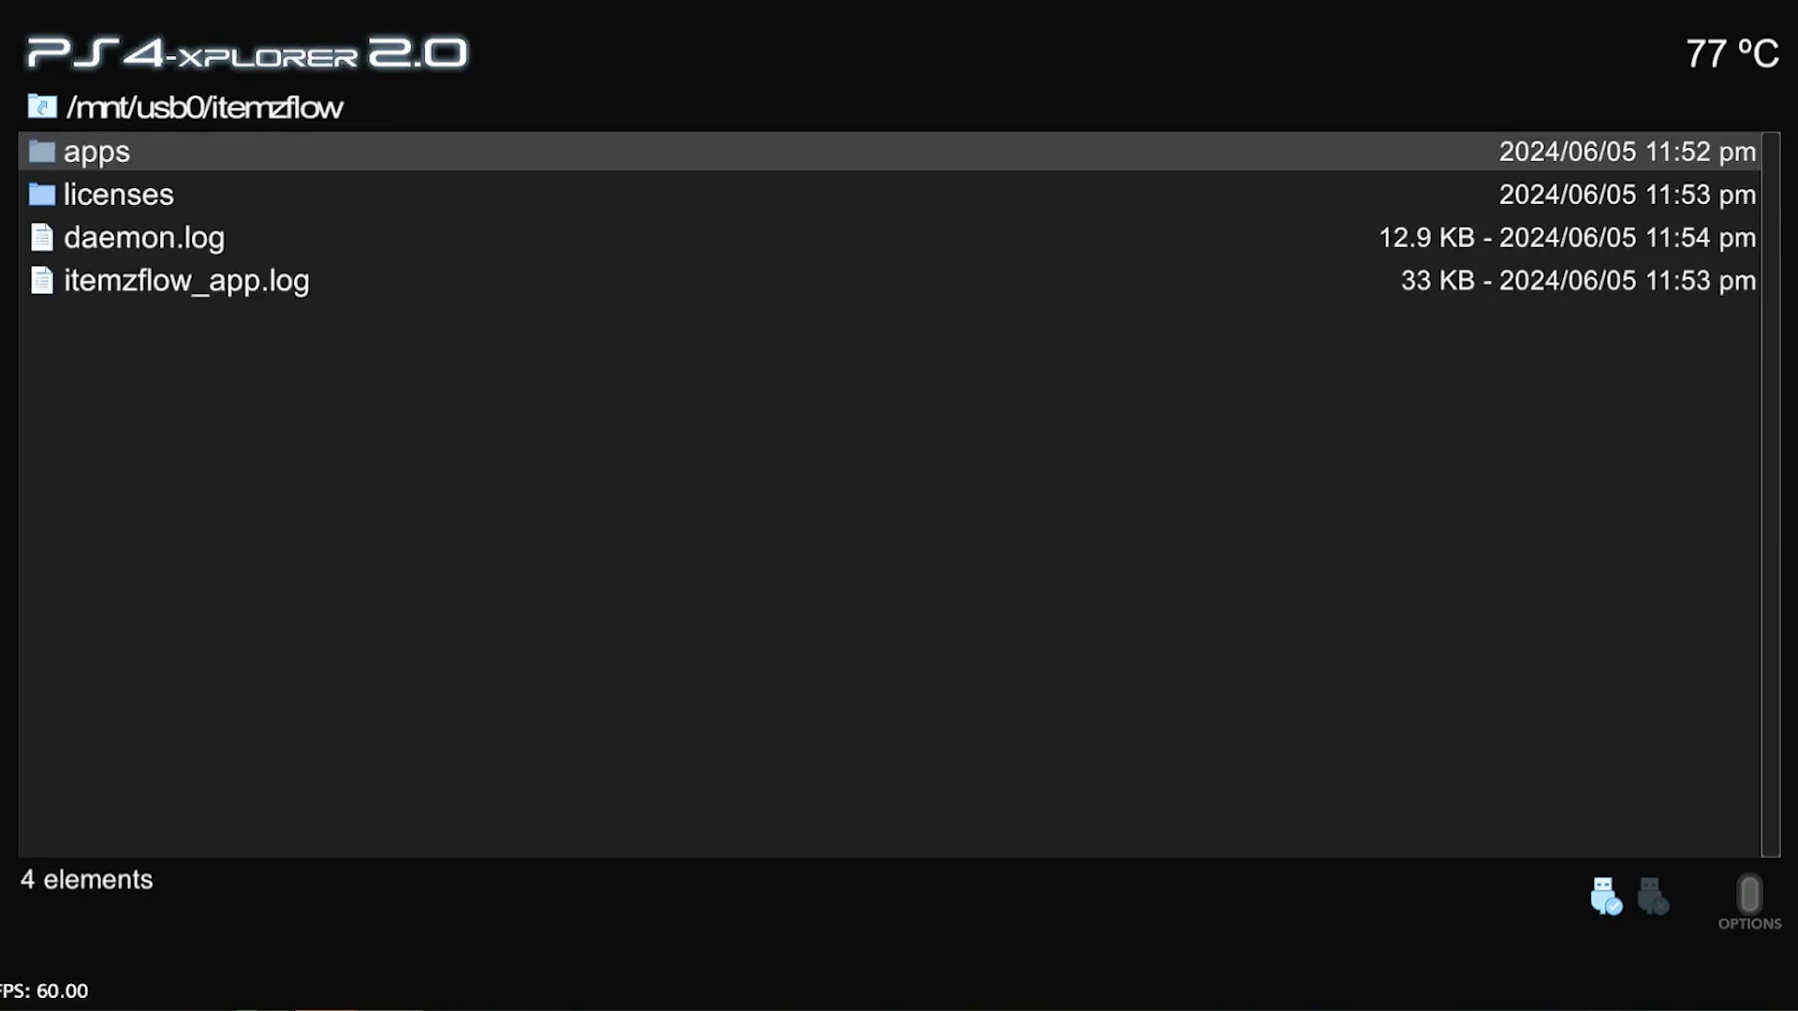
pyautogui.press('Return')
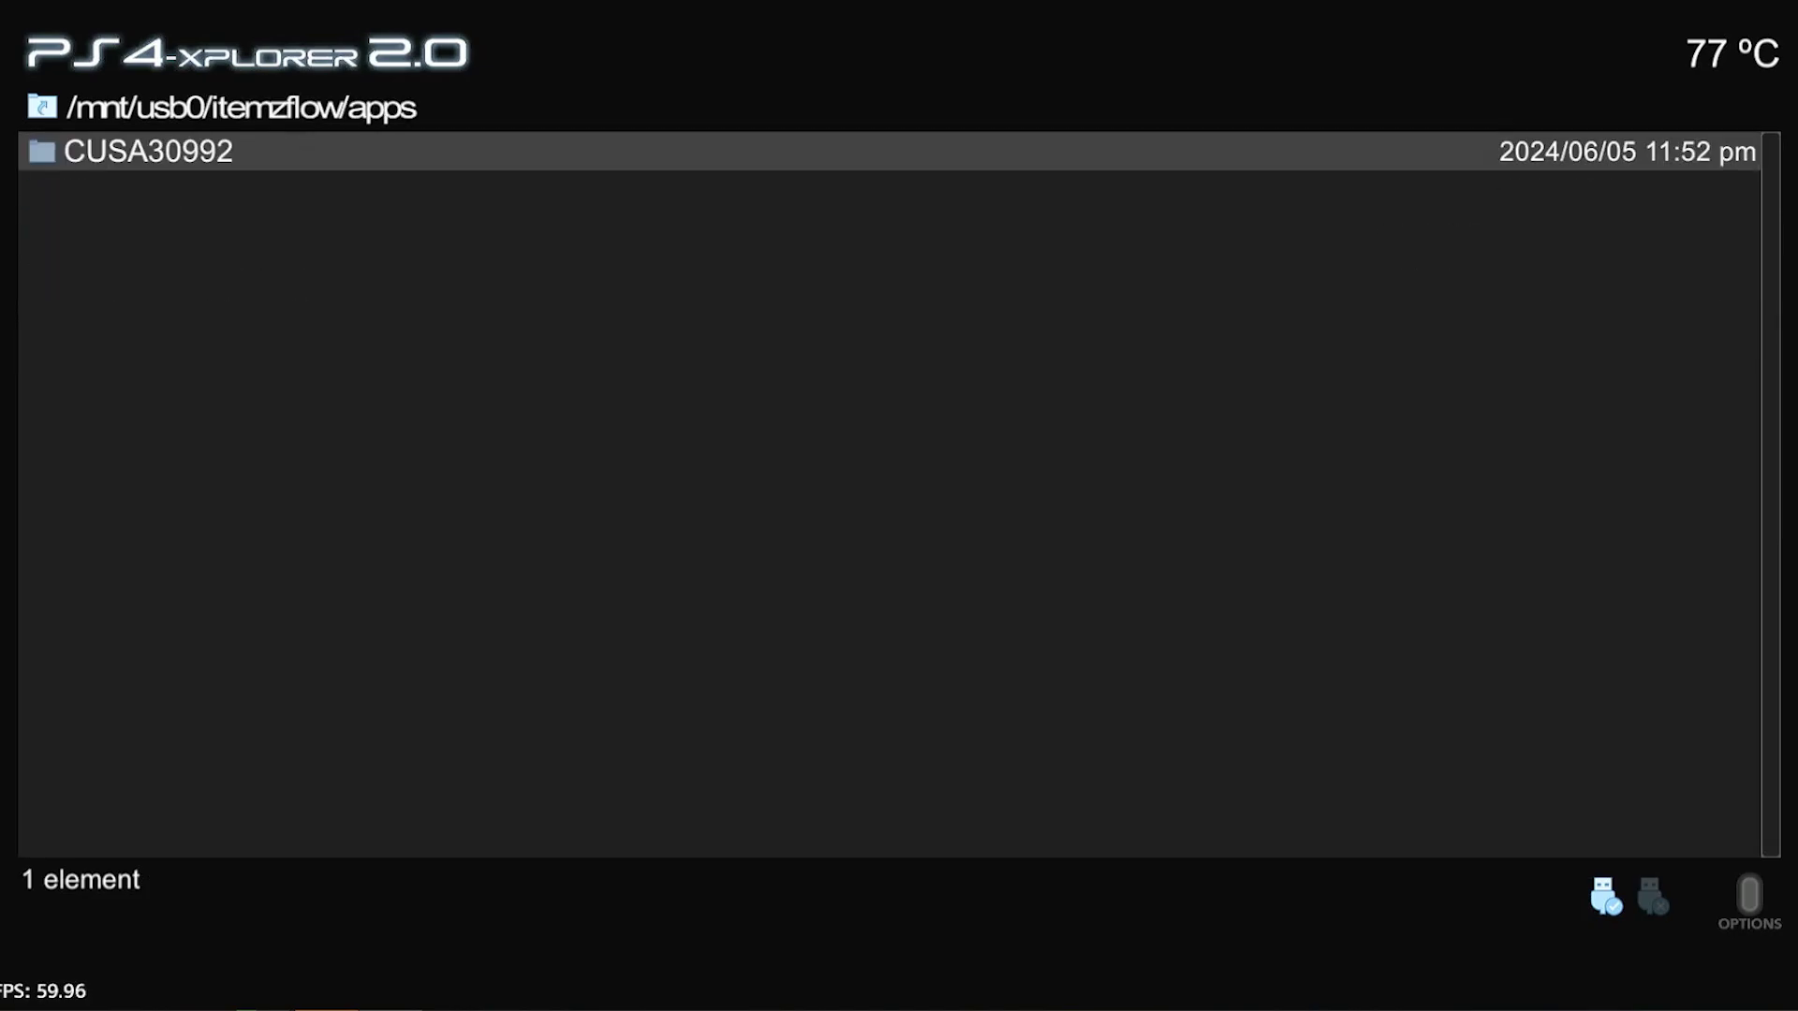
pyautogui.press('Return')
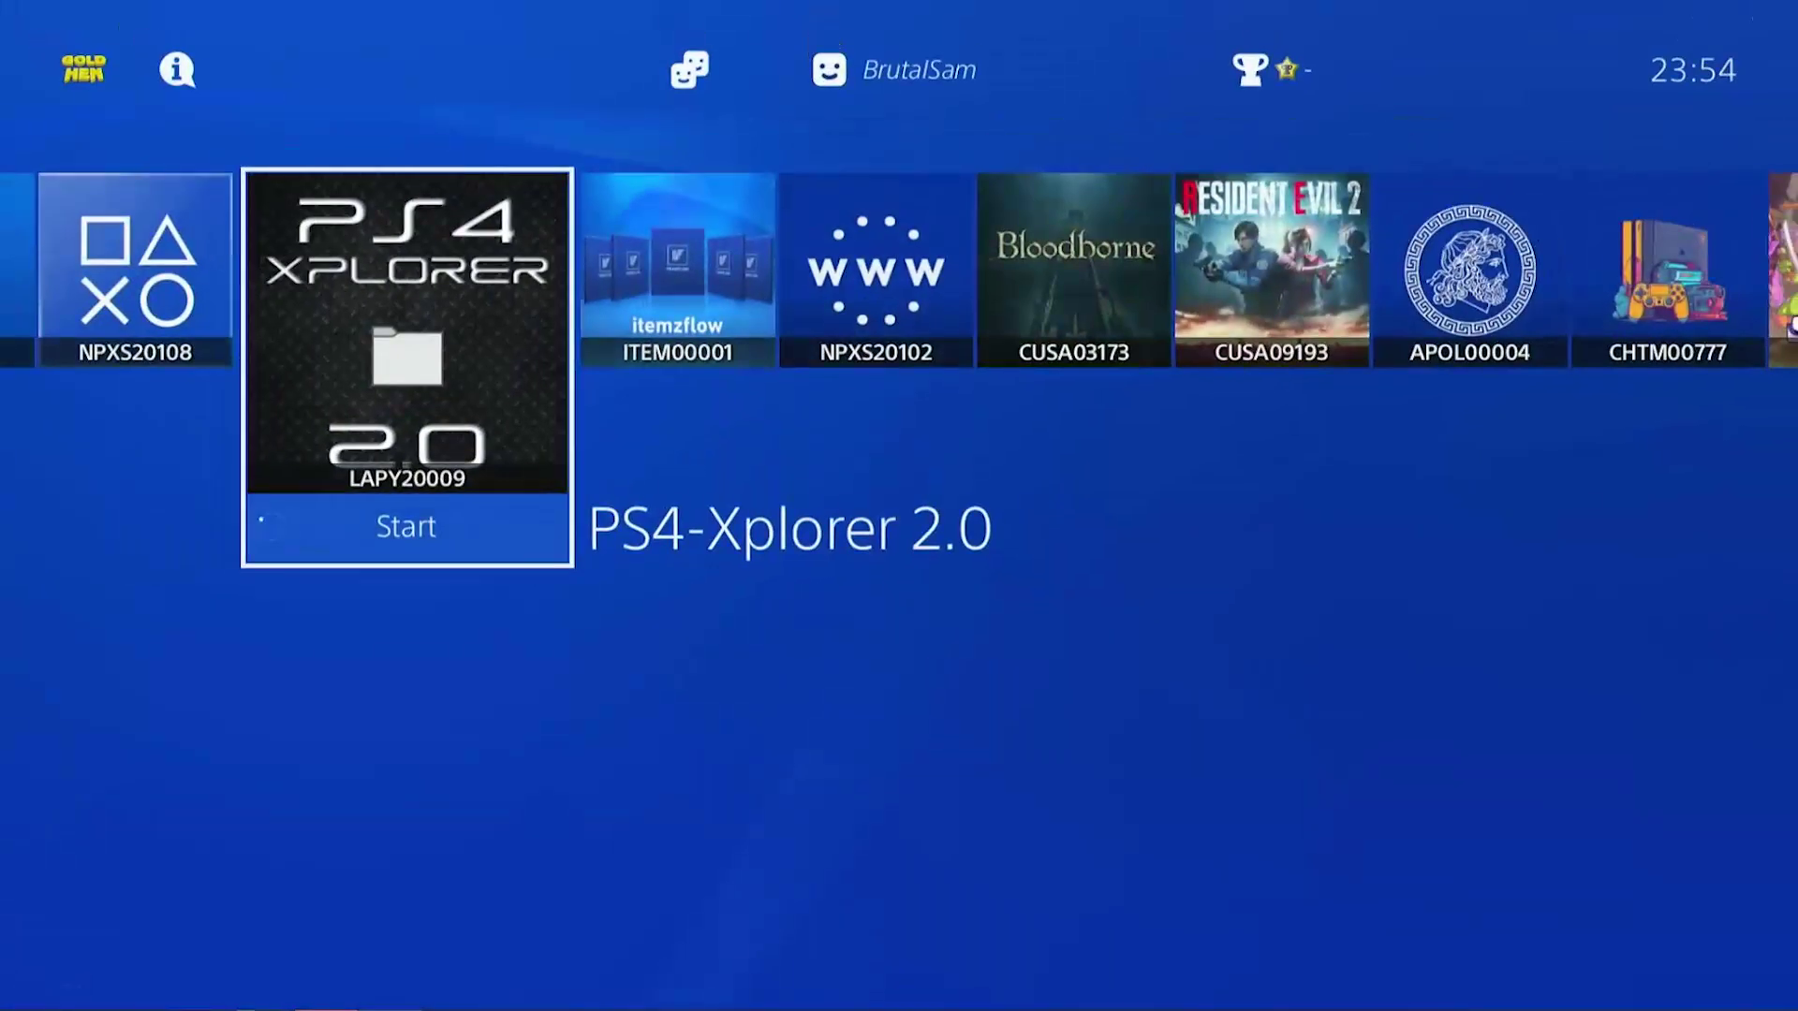
# Step: Run Restore from USB with < Restore App/Game > for Shredder's Revenge (CUSA30992)
pyautogui.press('Right')
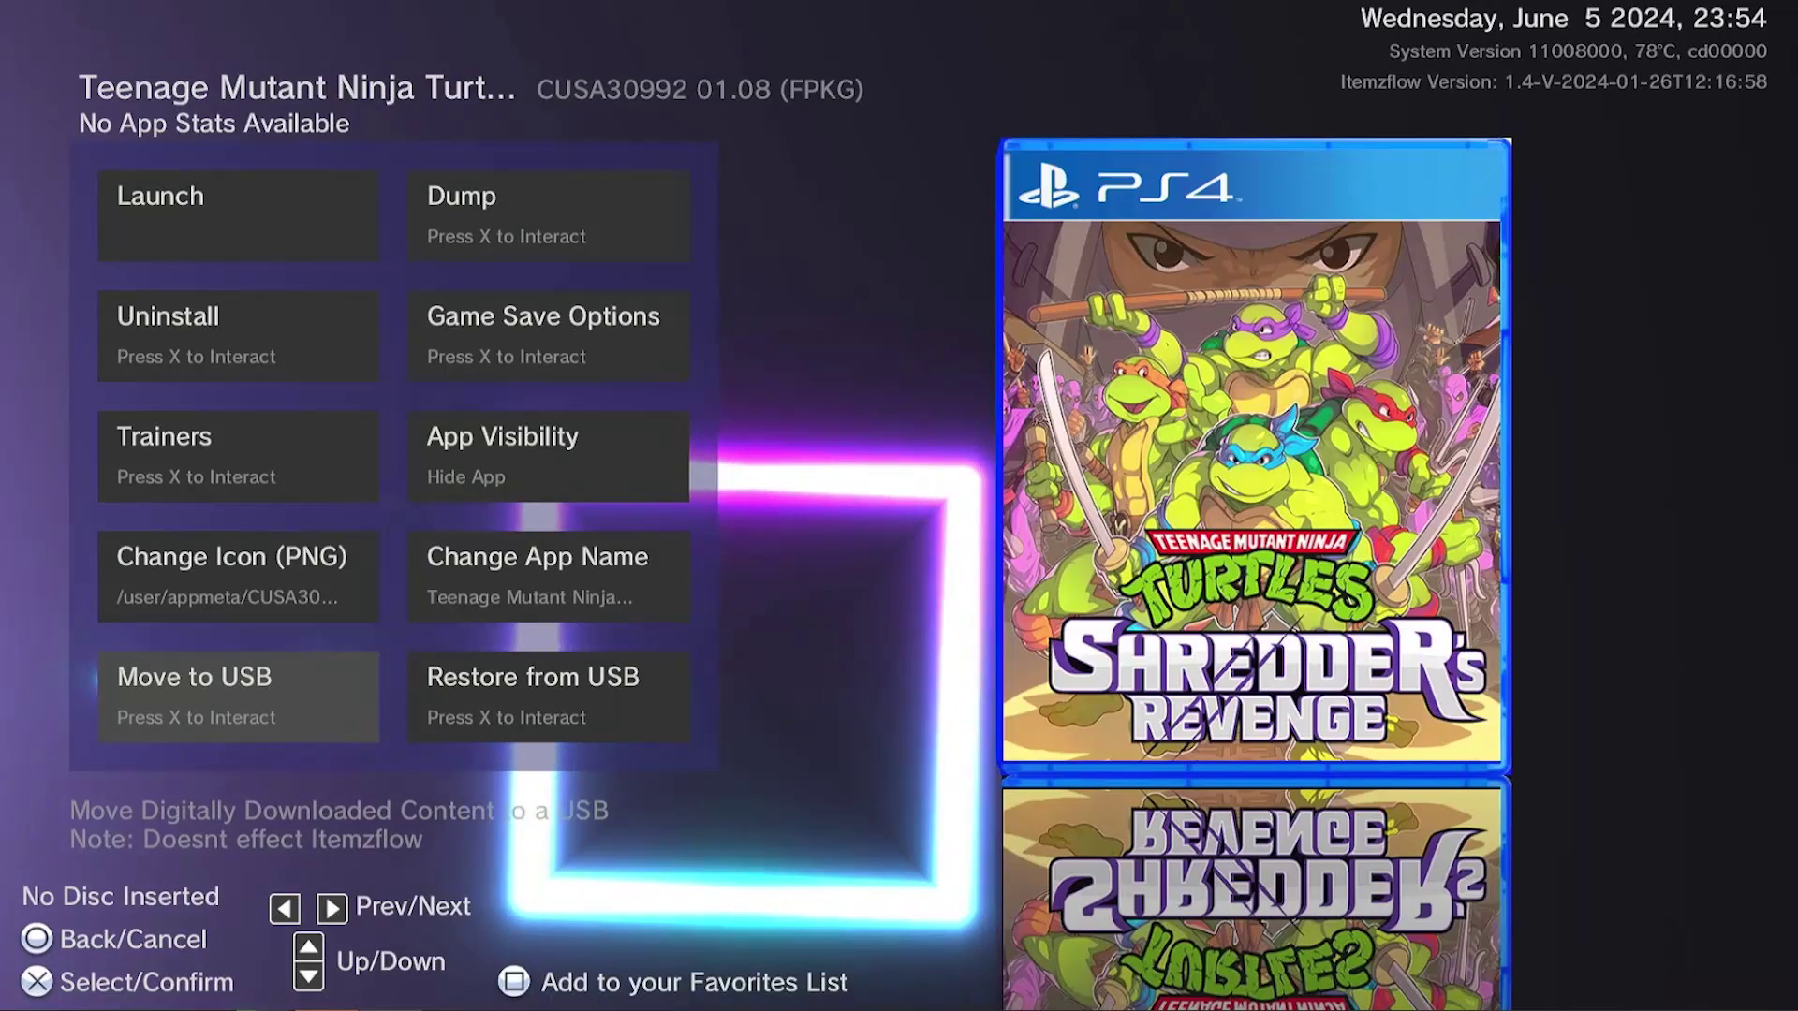
pyautogui.press('Right')
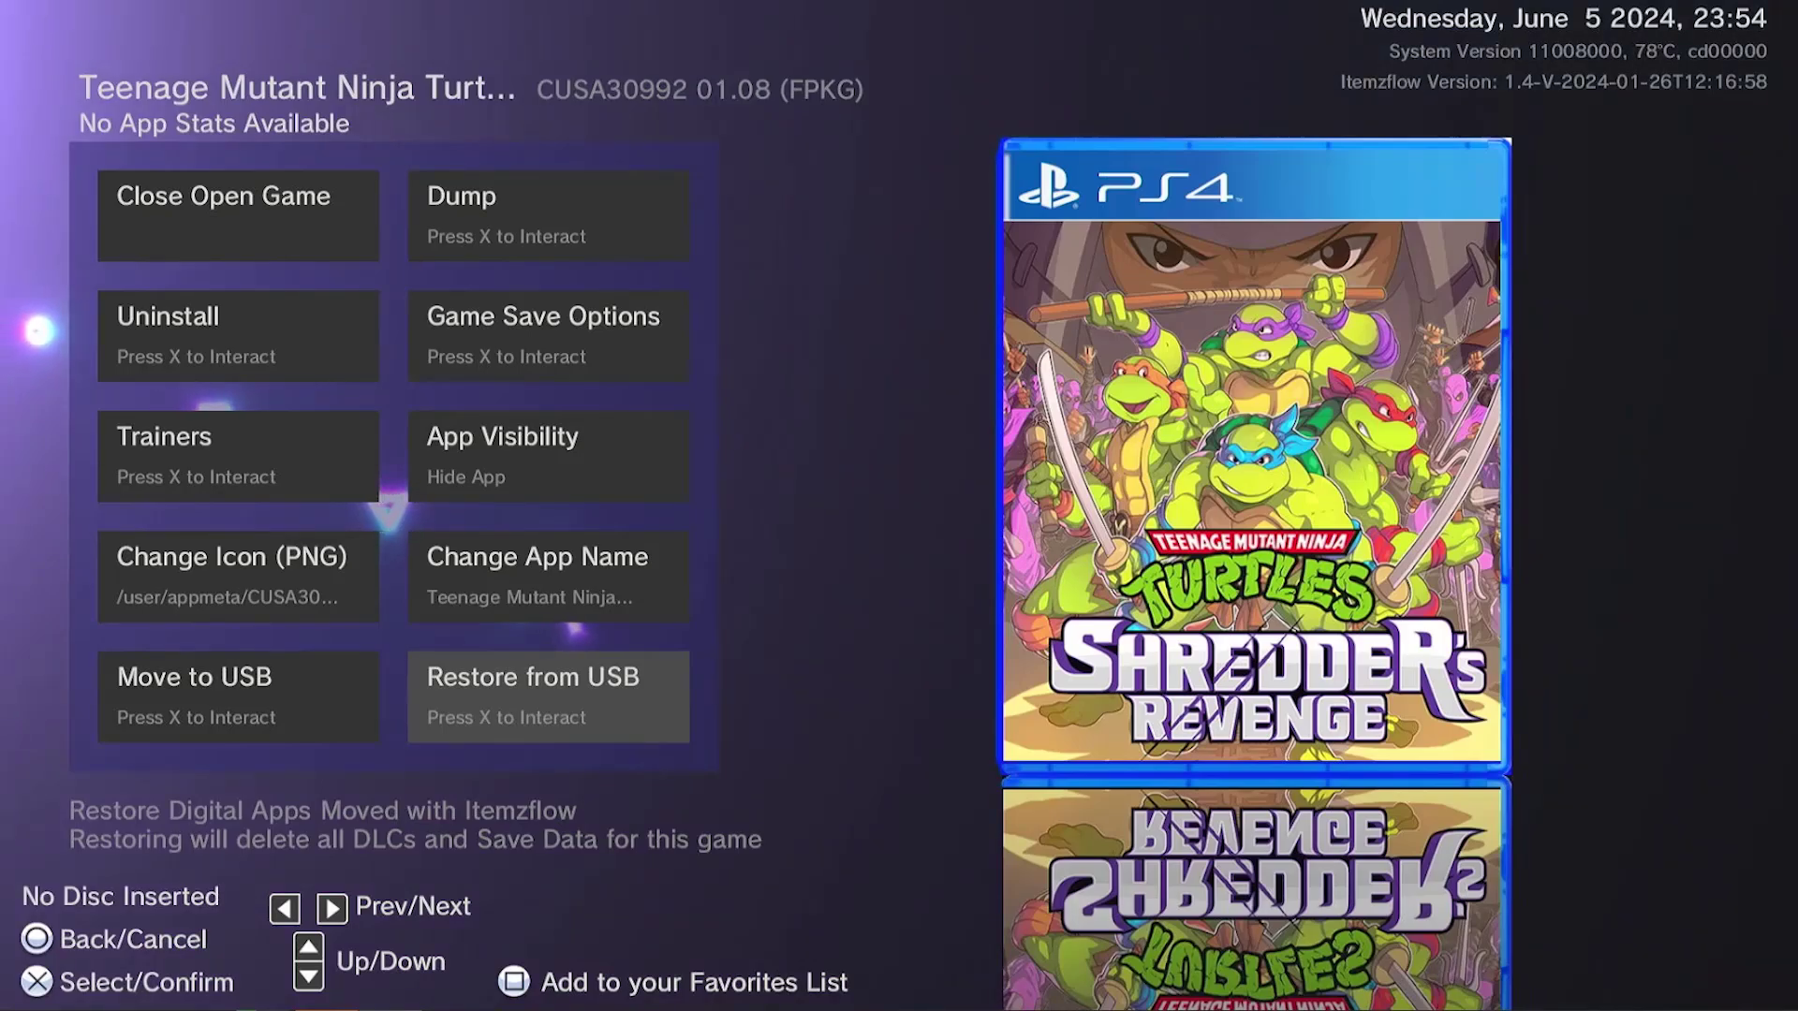
pyautogui.press('Return')
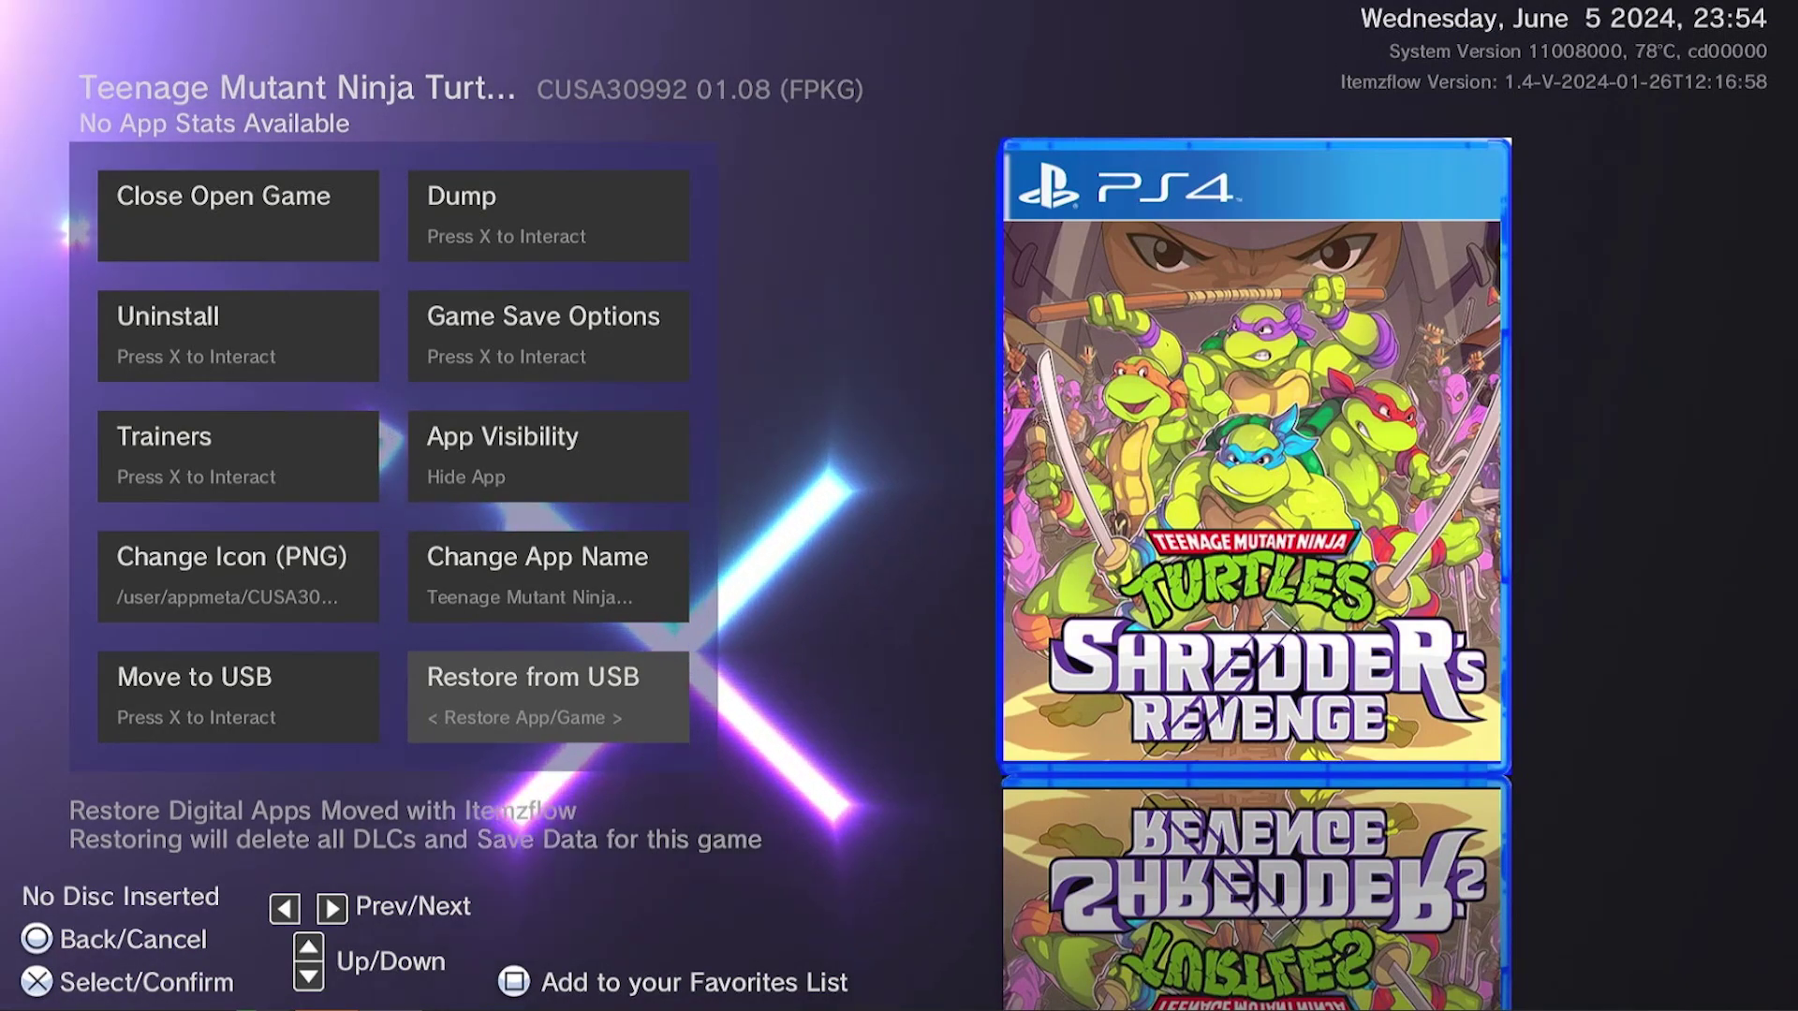
pyautogui.press('Return')
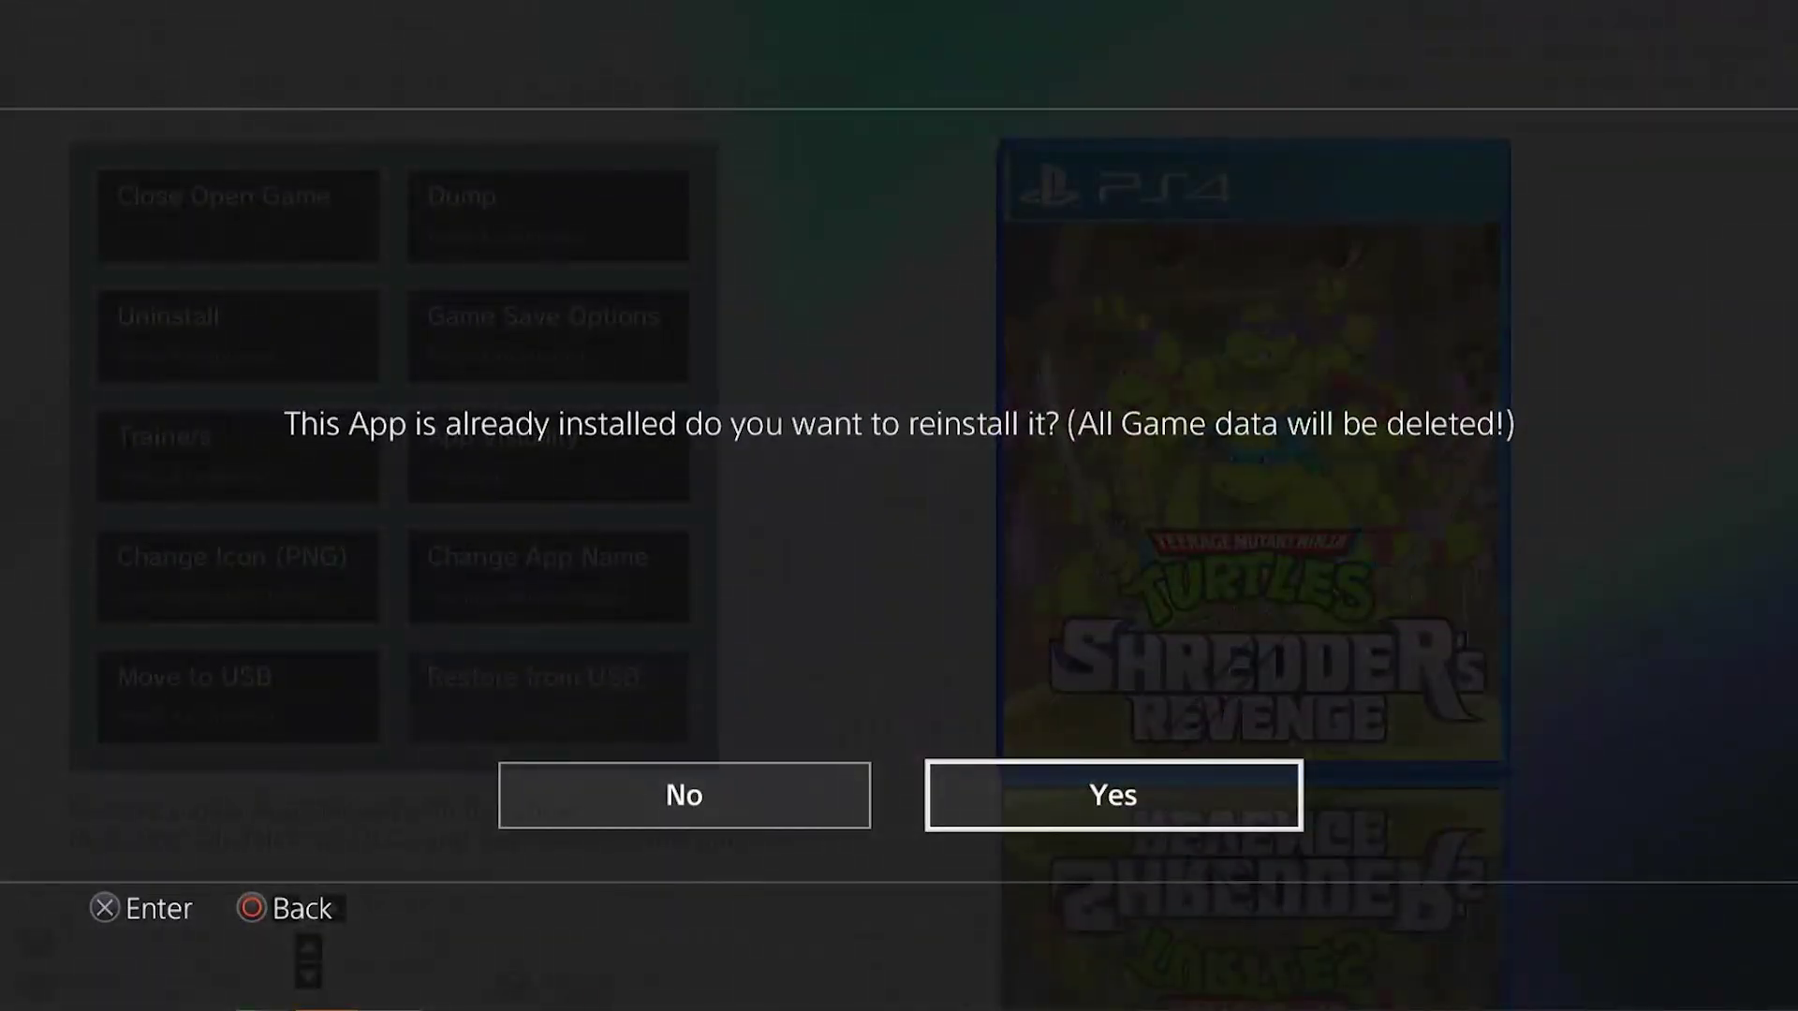